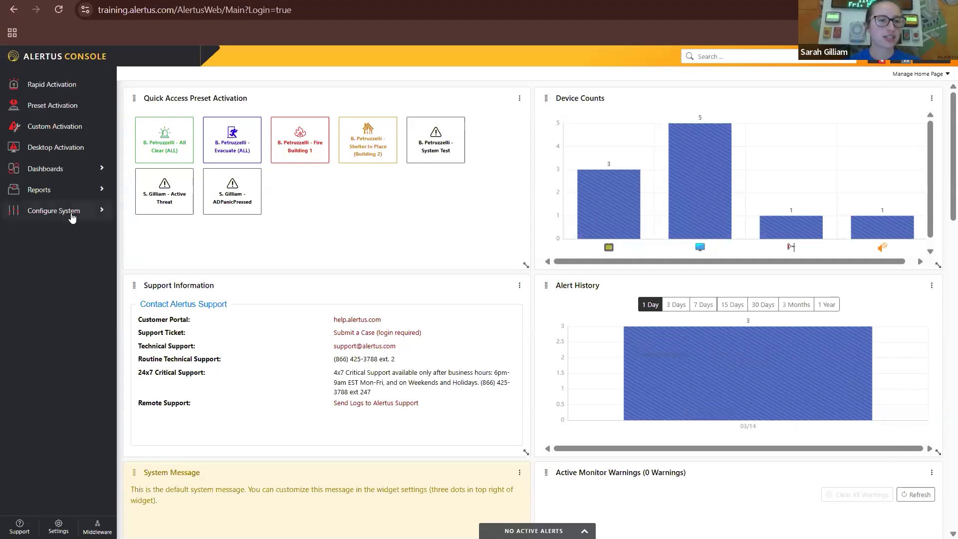
Open the Alert Services configuration page and look through the list of defined services
left_click(97, 213)
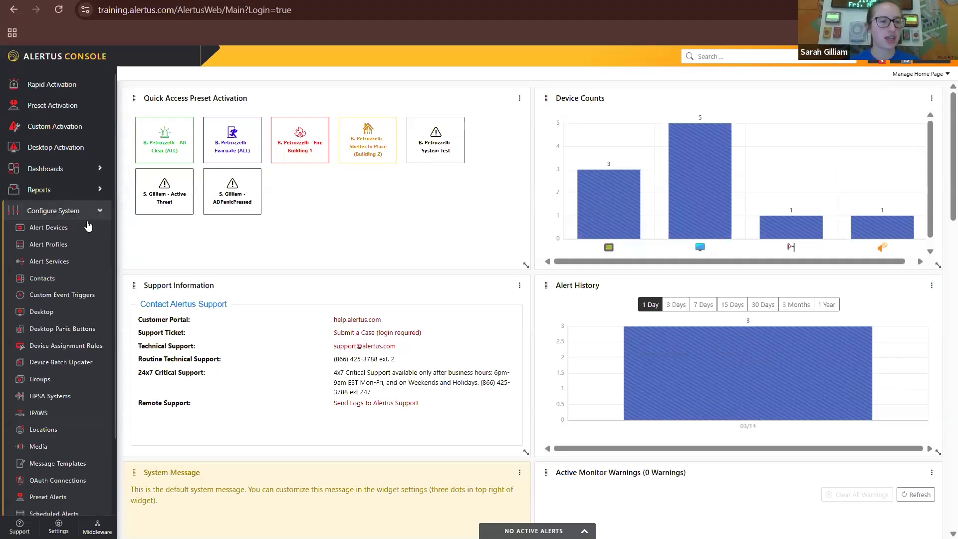
scroll(92, 225, "down", 1)
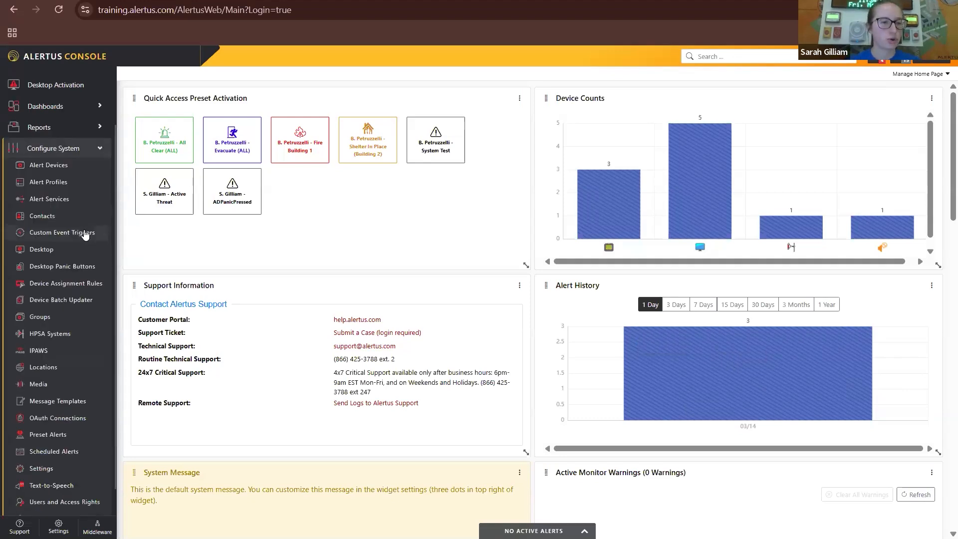
left_click(47, 203)
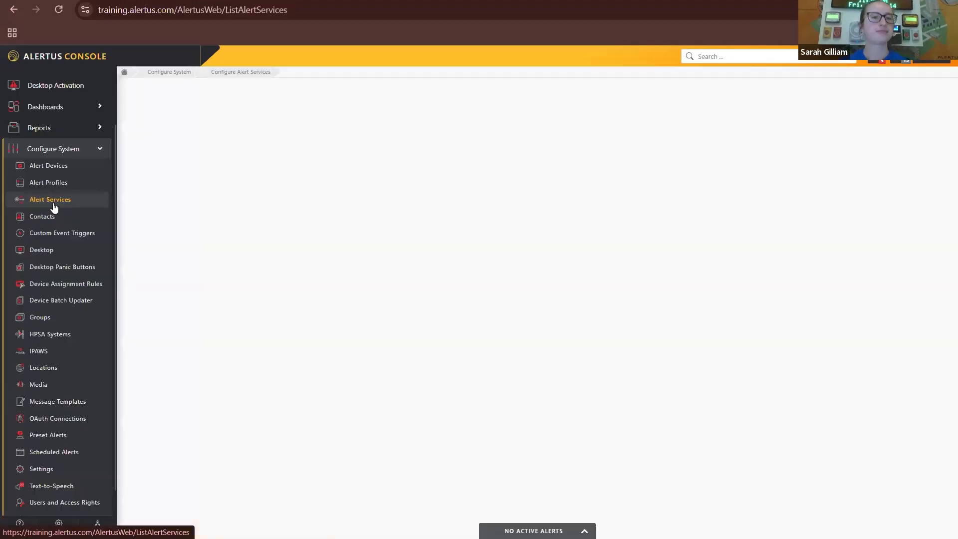
scroll(472, 289, "down", 1)
scroll(472, 289, "down", 1)
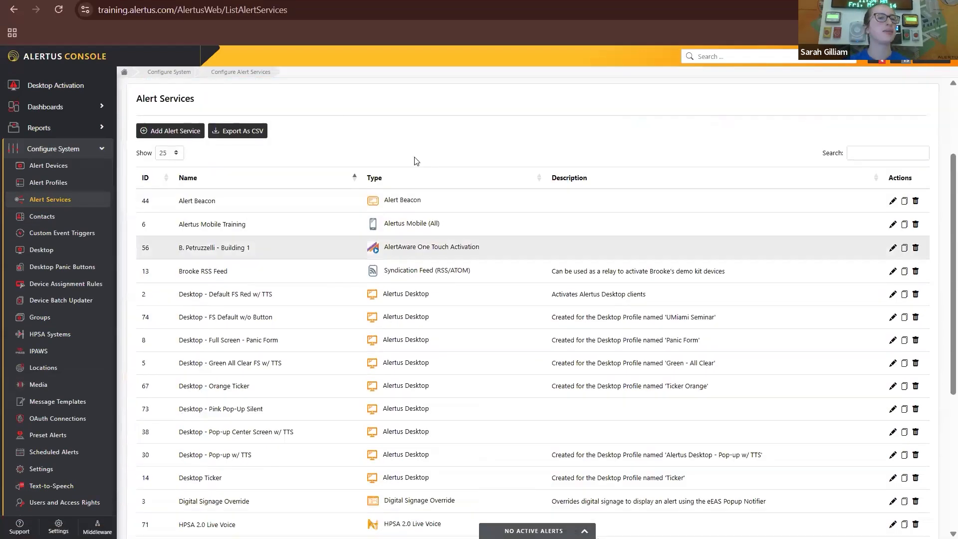
scroll(439, 410, "down", 1)
scroll(438, 410, "down", 3)
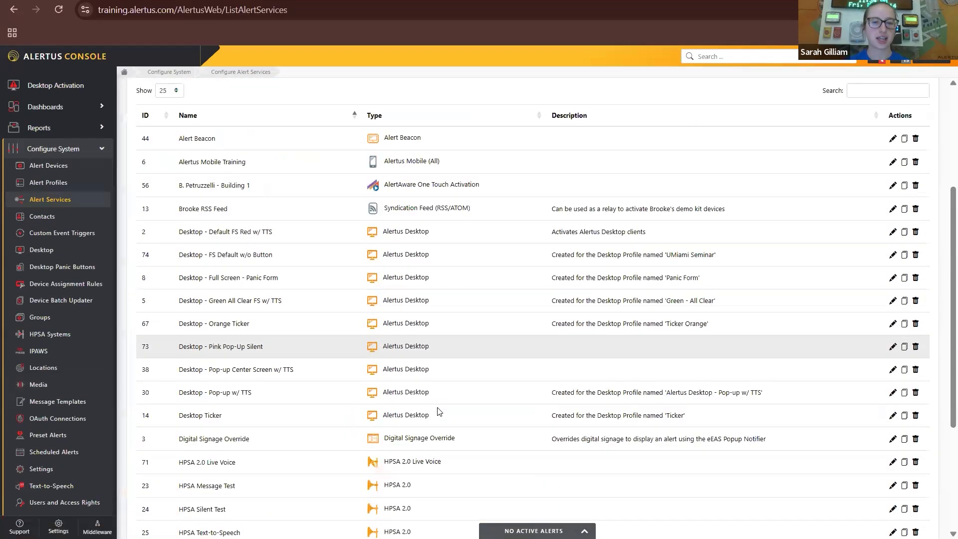
scroll(438, 410, "up", 4)
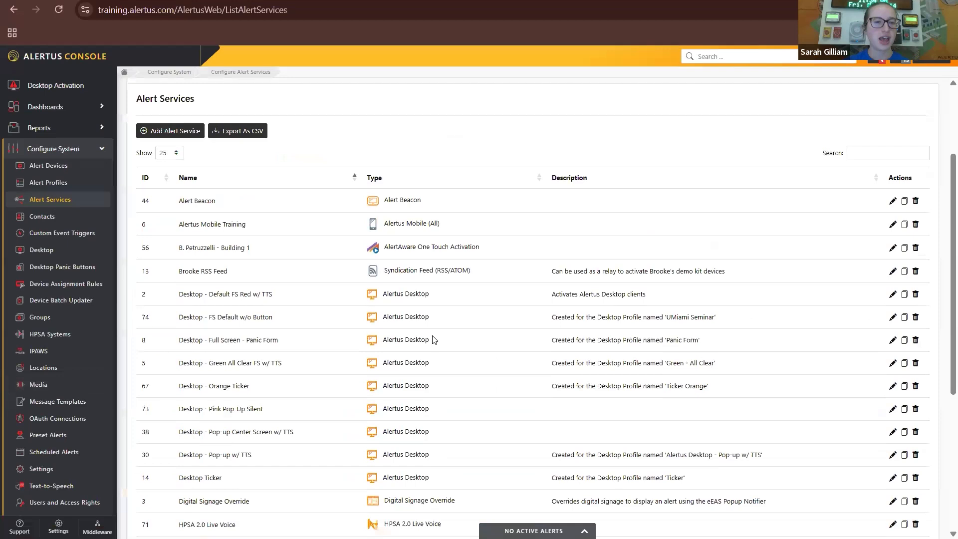
scroll(439, 410, "up", 2)
Add an alert service of type IP-AVA Live Voice named "3/14 IP-AVA Live Voice"
left_click(175, 256)
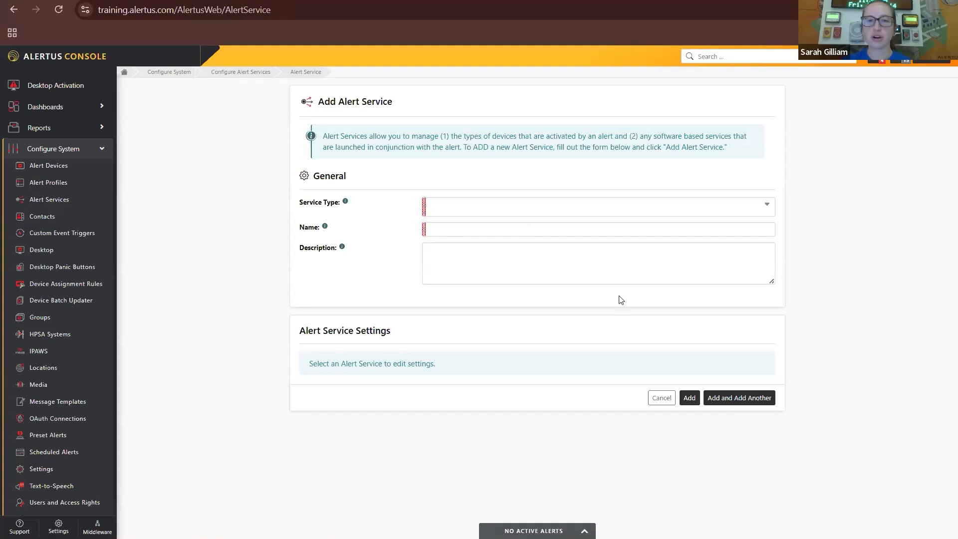
left_click(503, 207)
type("live")
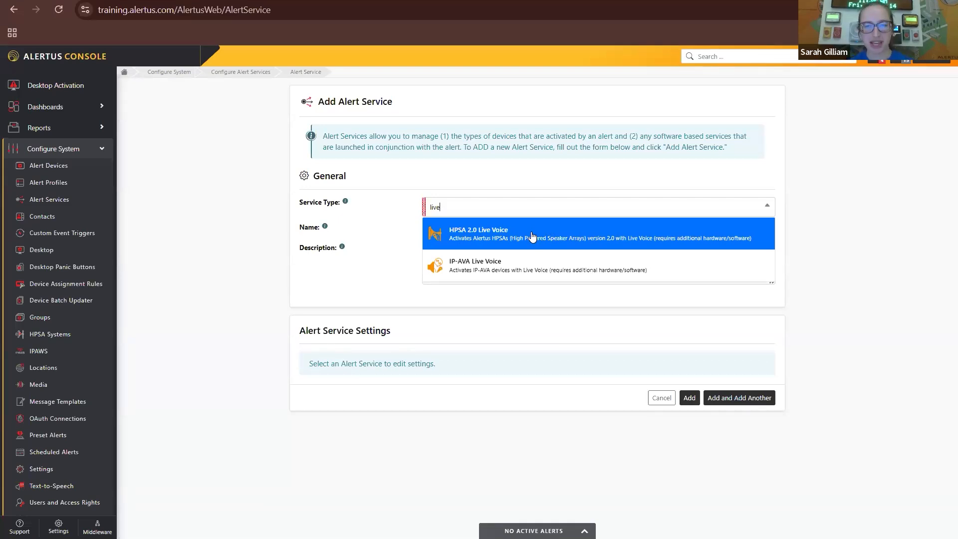
left_click(503, 270)
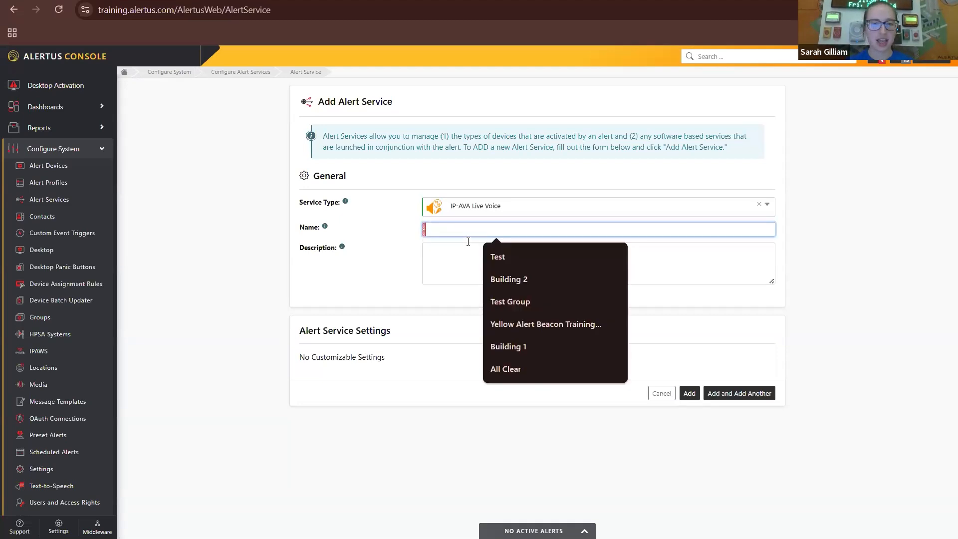
type("3/14")
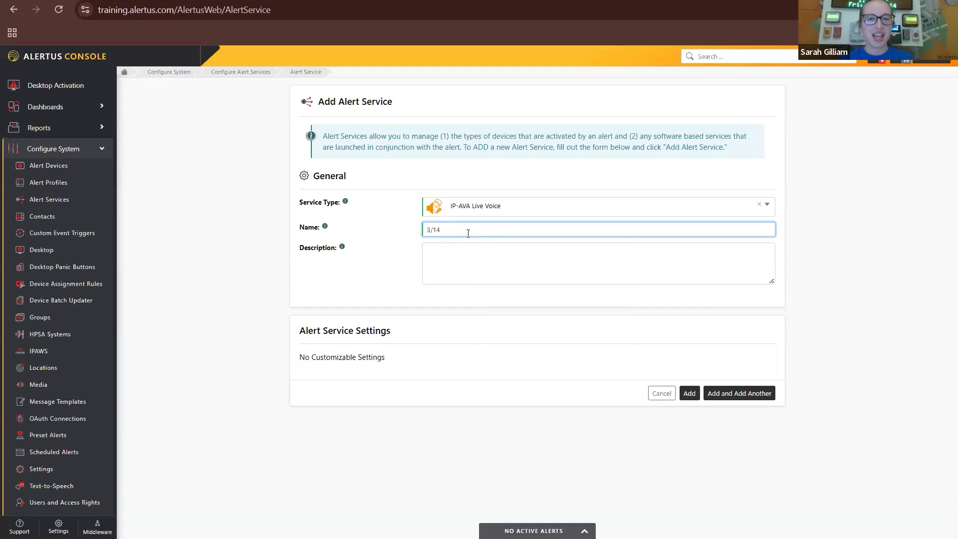
type(" IP-")
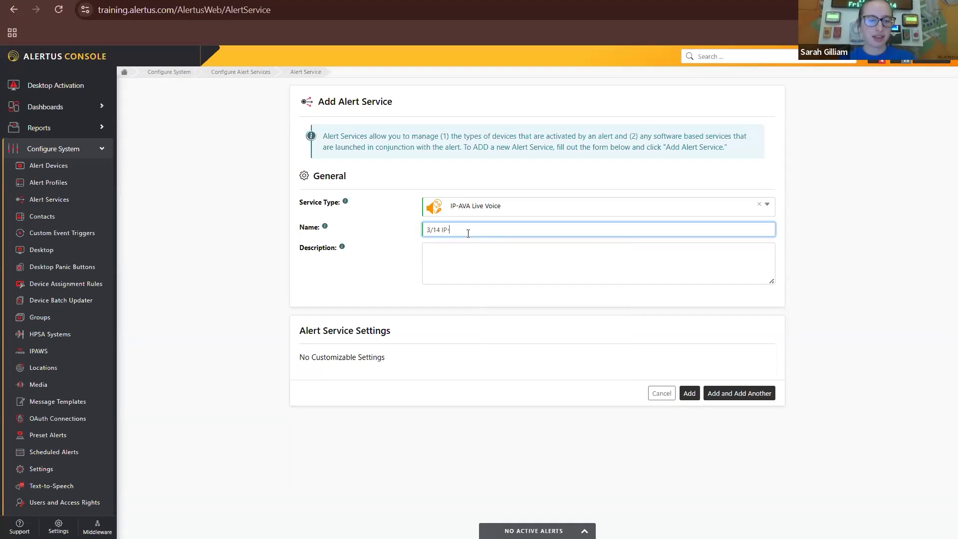
type("AVA Live Voice")
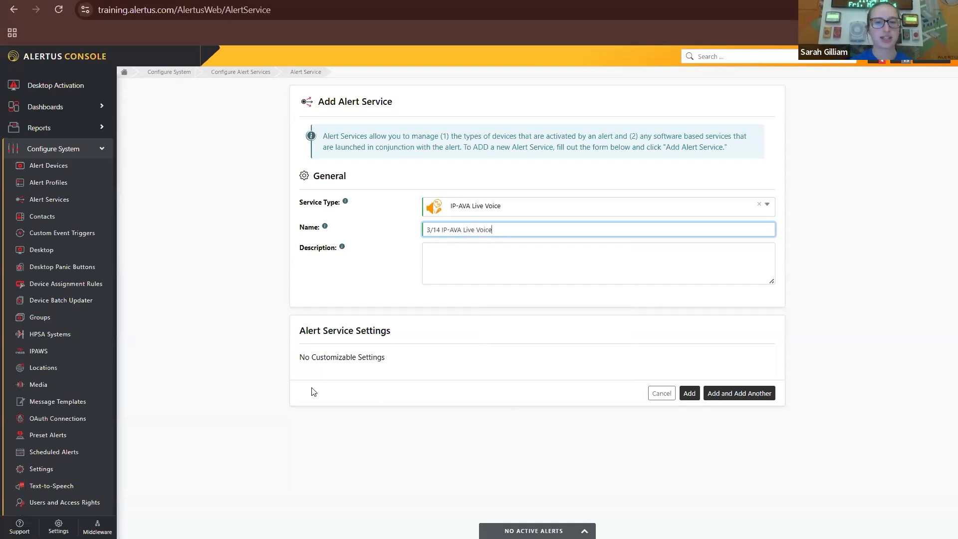
left_click(689, 395)
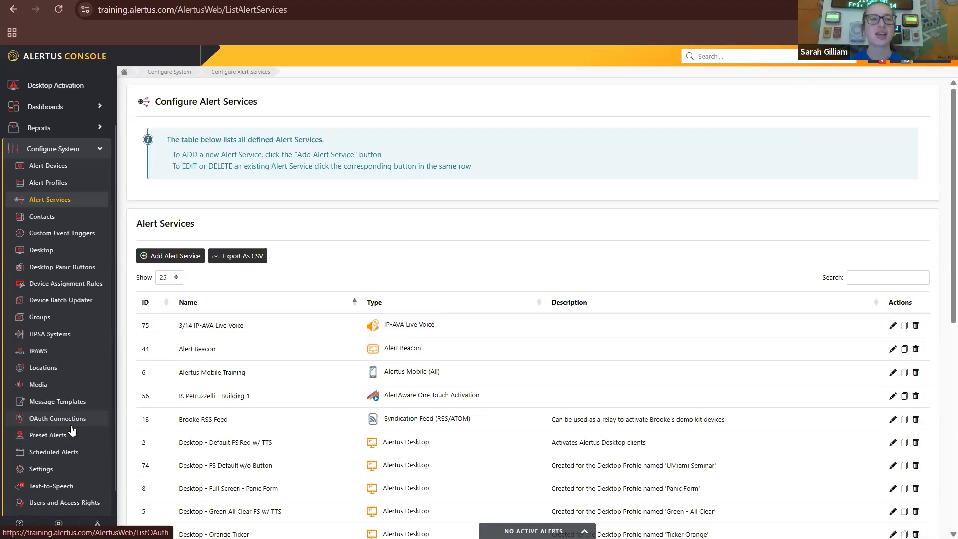
Start a custom activation and fill its message with the saved System Test text
left_click(93, 150)
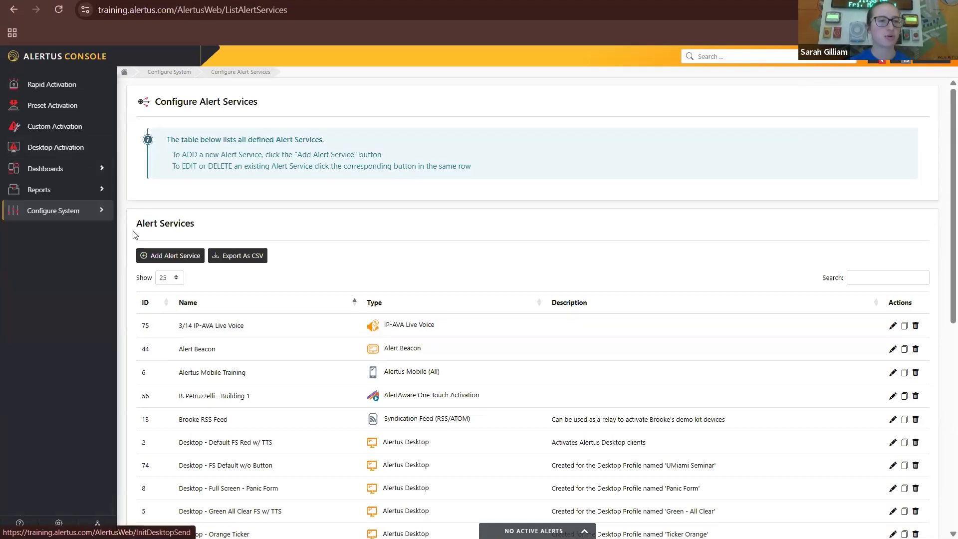
left_click(61, 132)
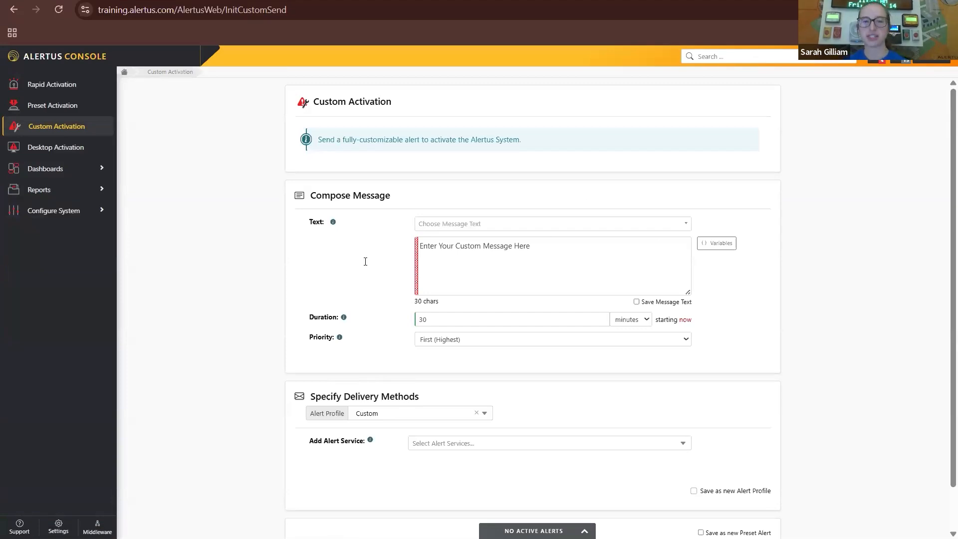
left_click(450, 293)
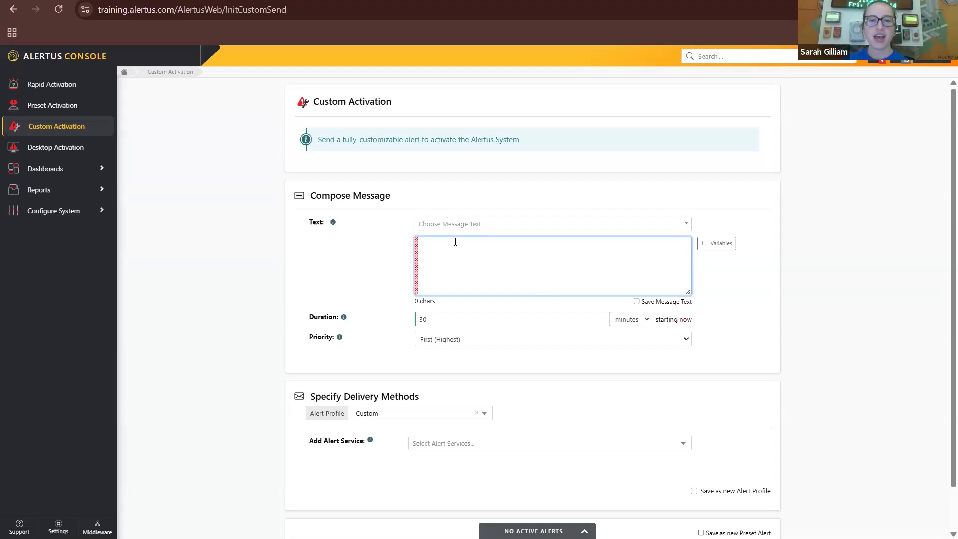
left_click(644, 229)
type("Sys")
left_click(554, 272)
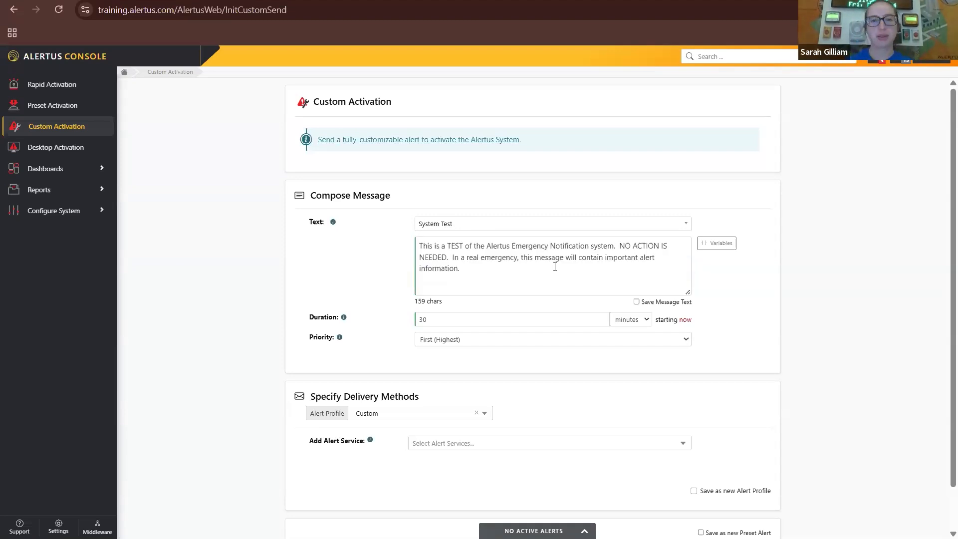
Set the custom alert's priority to Fifth (Lowest)
scroll(832, 264, "down", 1)
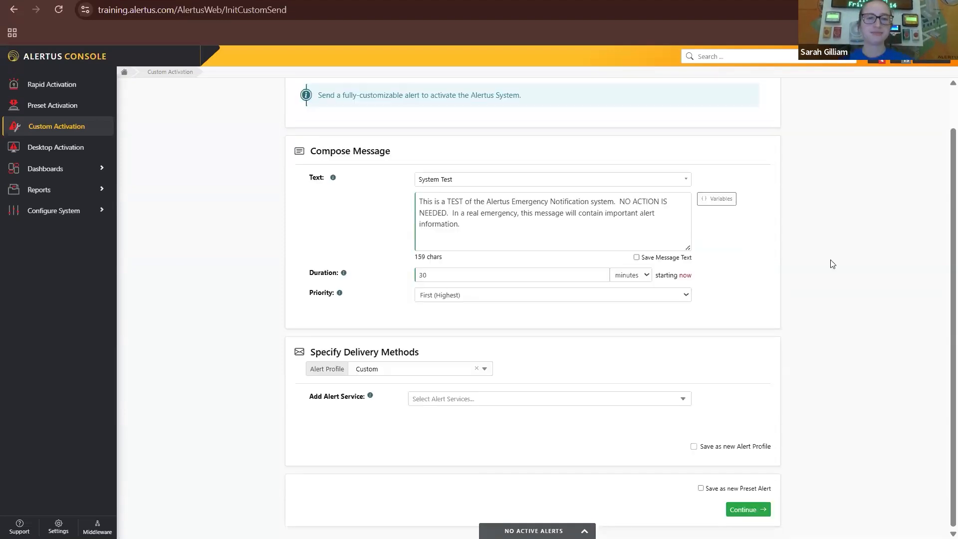
scroll(833, 264, "down", 1)
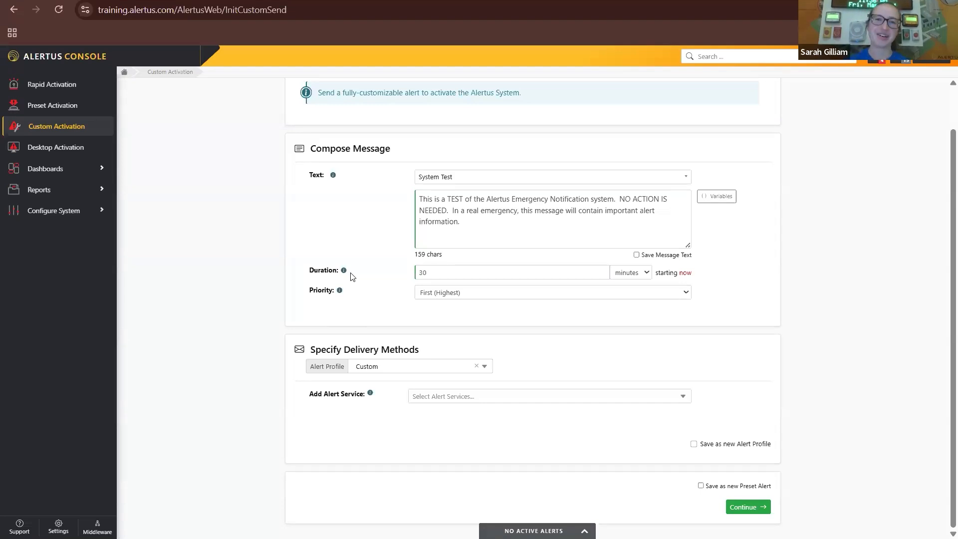
mouse_move(338, 295)
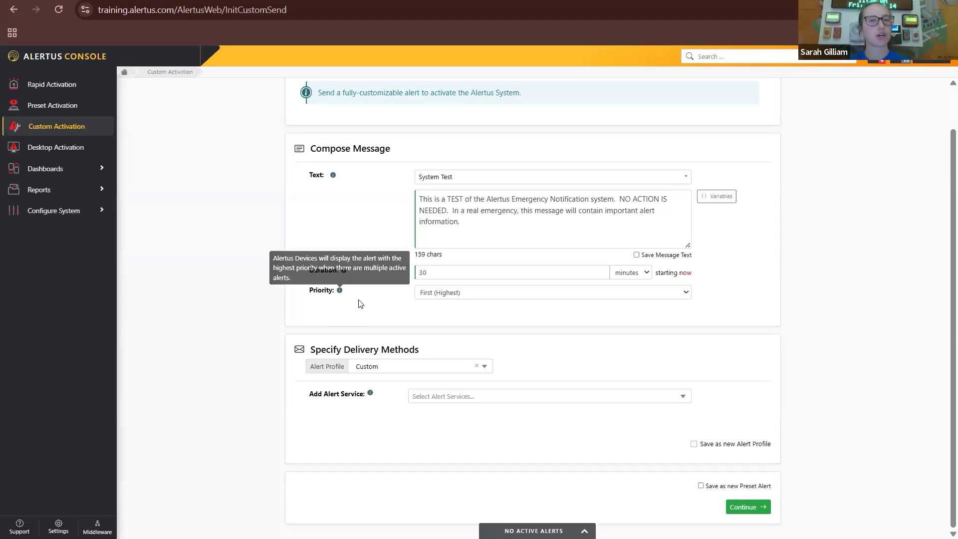
left_click(501, 294)
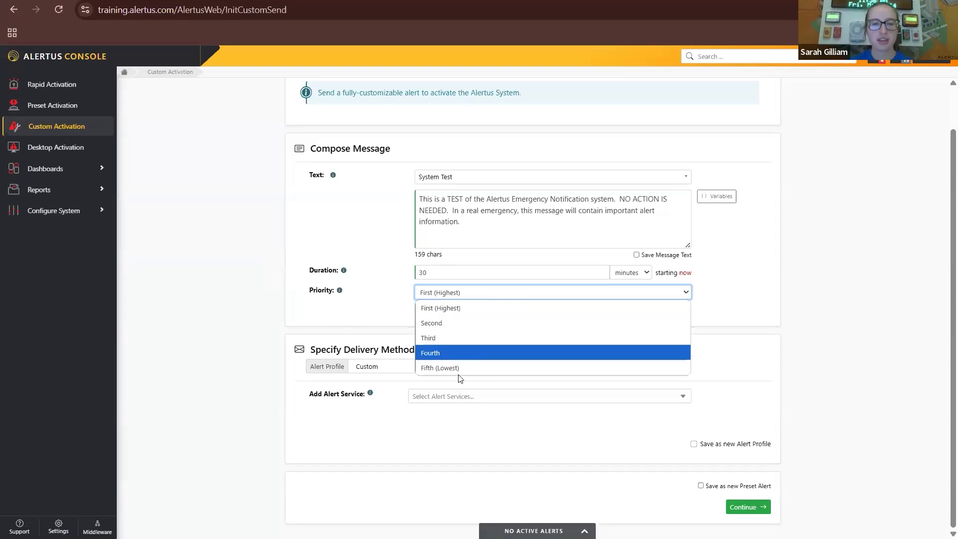
left_click(545, 363)
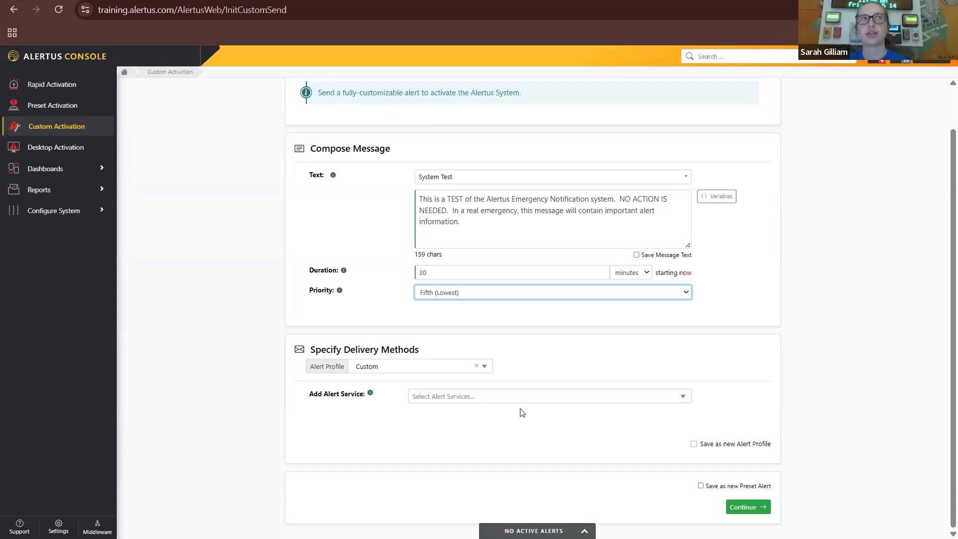
Add the 3/14 IP-AVA Live Voice and Alert Beacon services to the alert's delivery methods
left_click(684, 398)
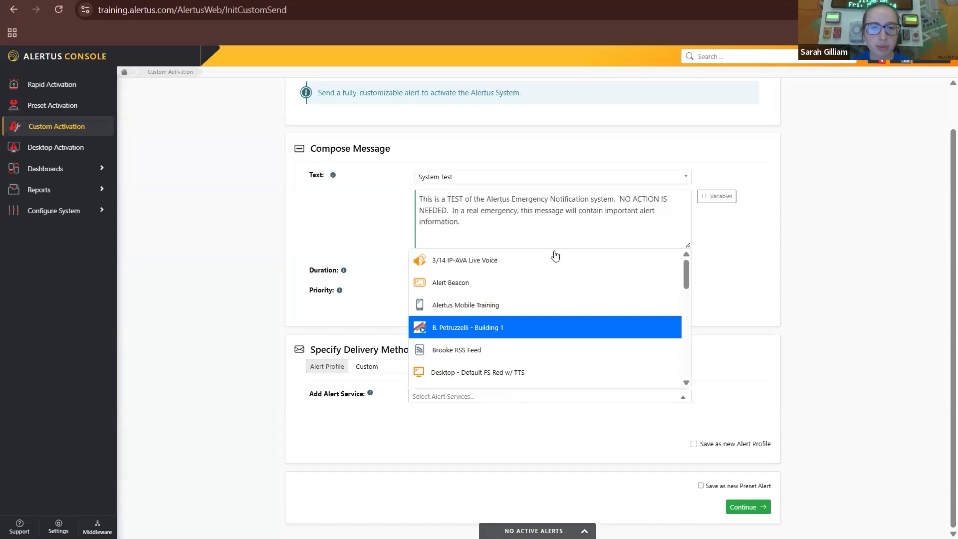
left_click(511, 262)
scroll(851, 376, "down", 2)
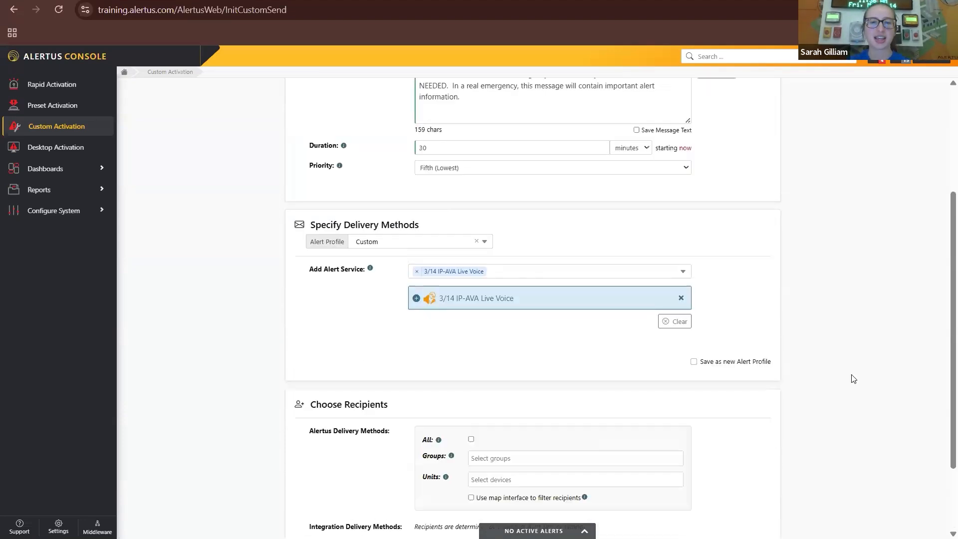
left_click(516, 271)
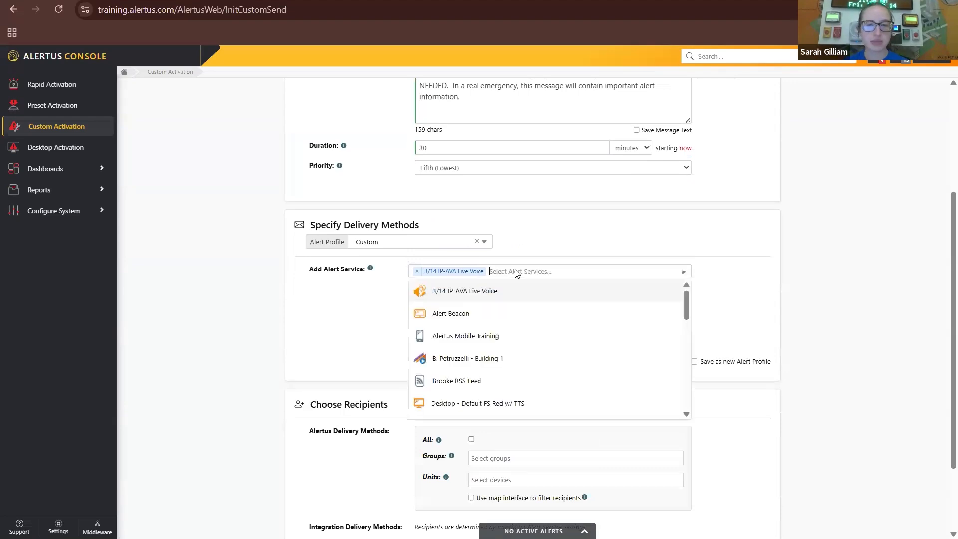
left_click(497, 316)
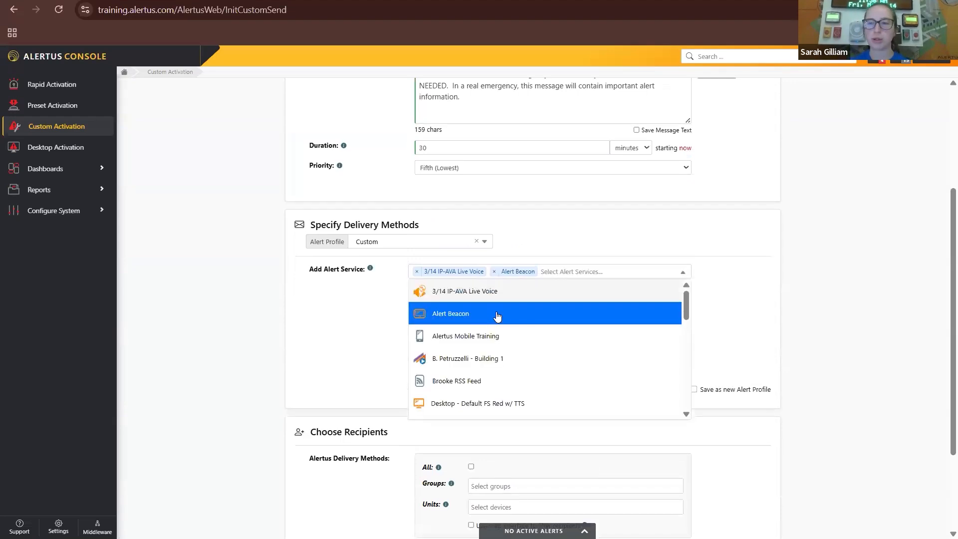
left_click(892, 306)
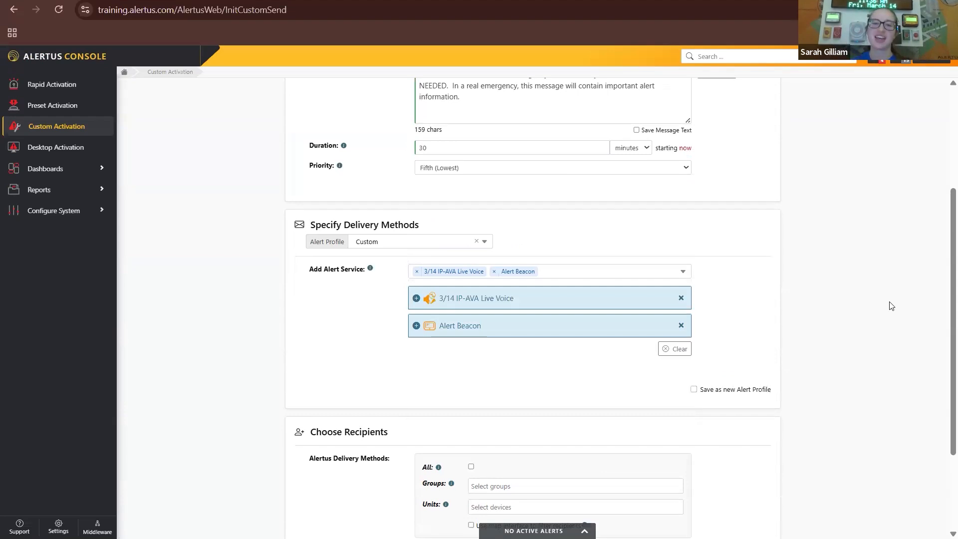
Expand both services' settings and set the Alert Beacon's visual alert type to Row Blink
scroll(704, 276, "down", 3)
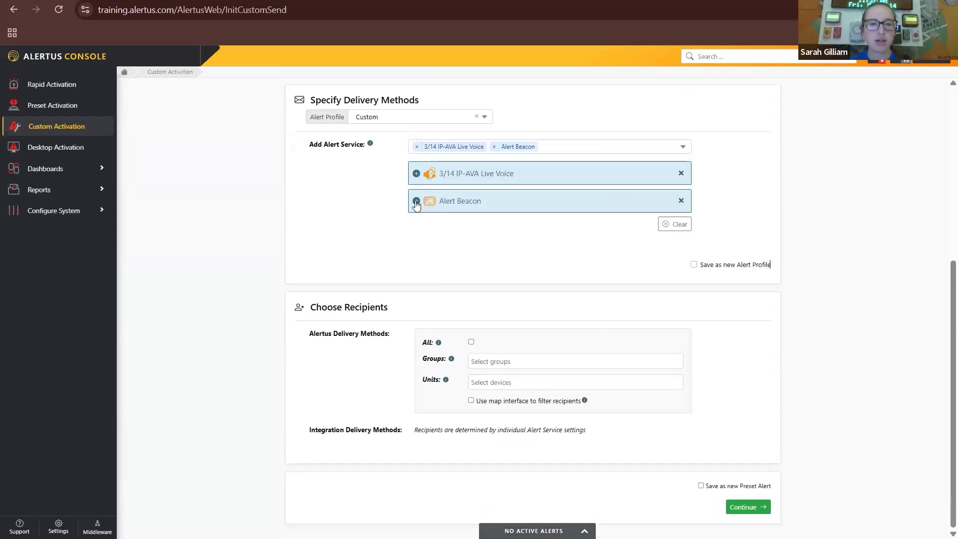
left_click(417, 202)
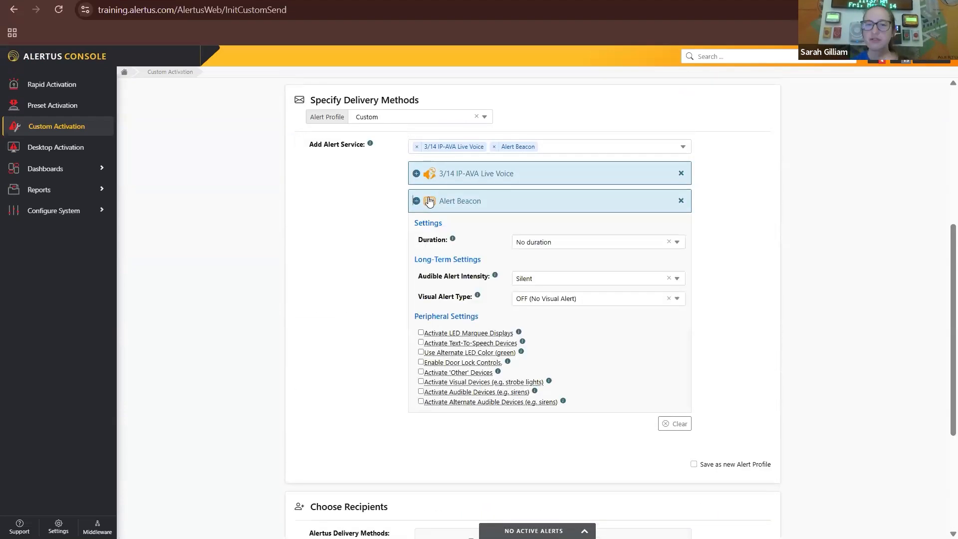
left_click(416, 175)
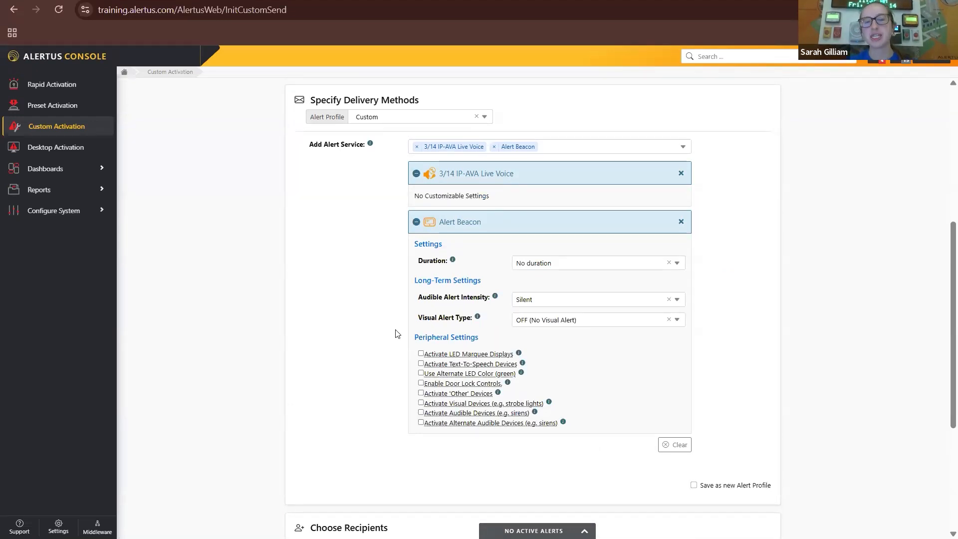
scroll(613, 370, "down", 1)
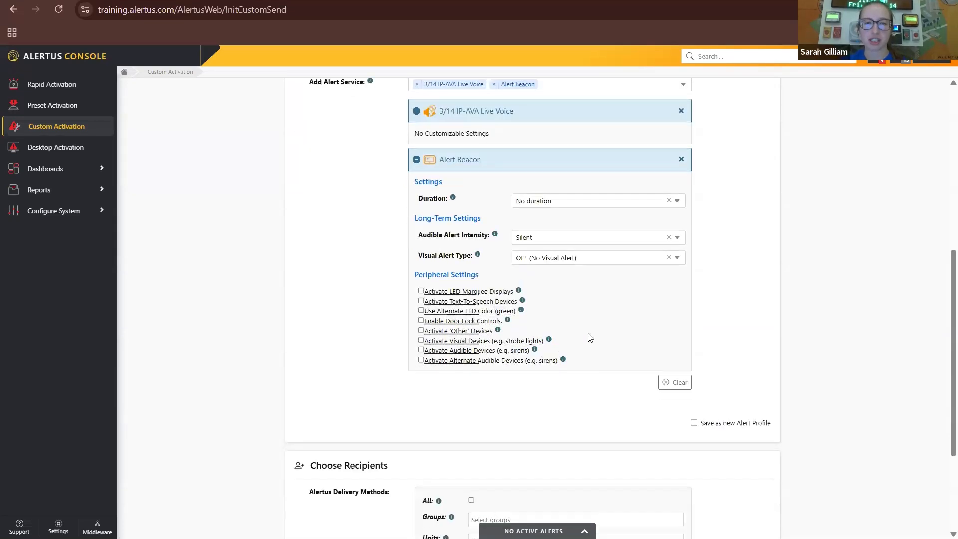
left_click(591, 203)
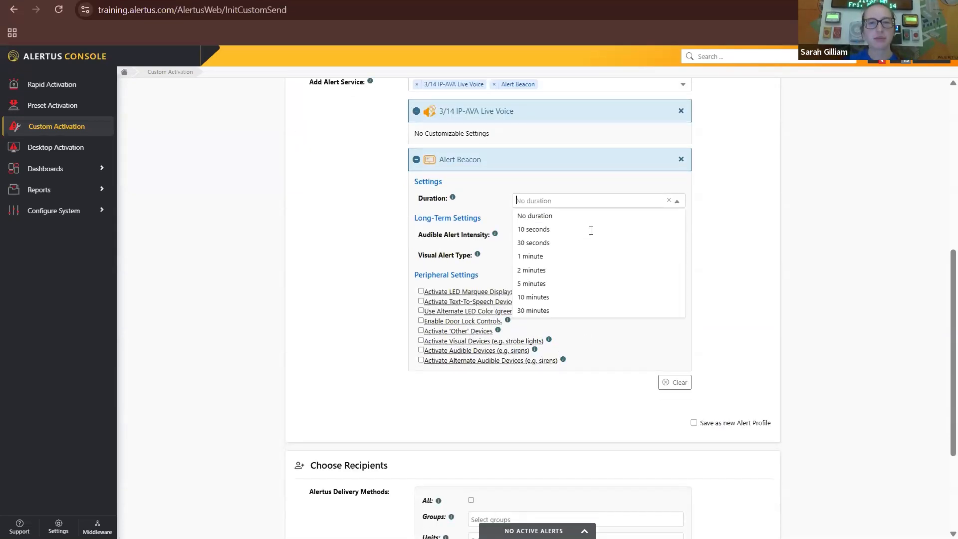
left_click(485, 211)
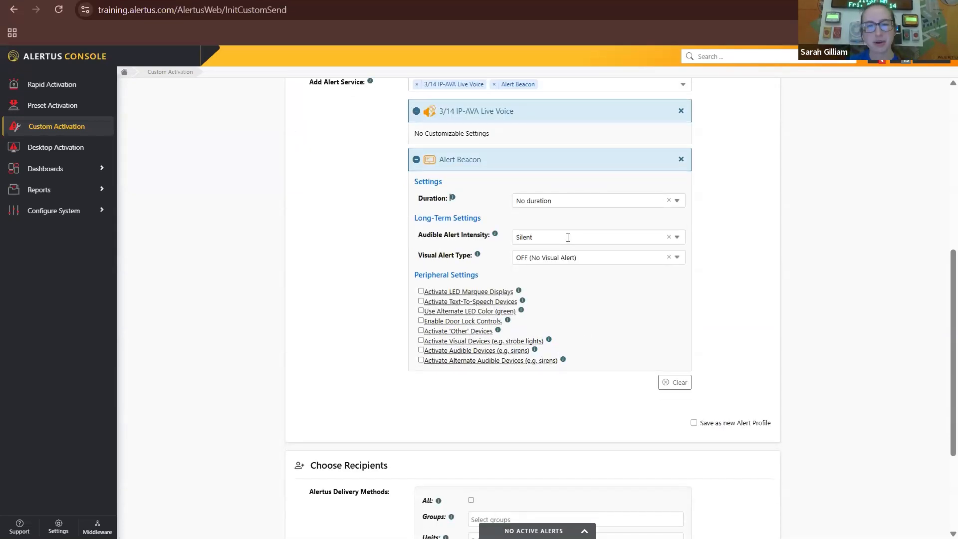
left_click(567, 257)
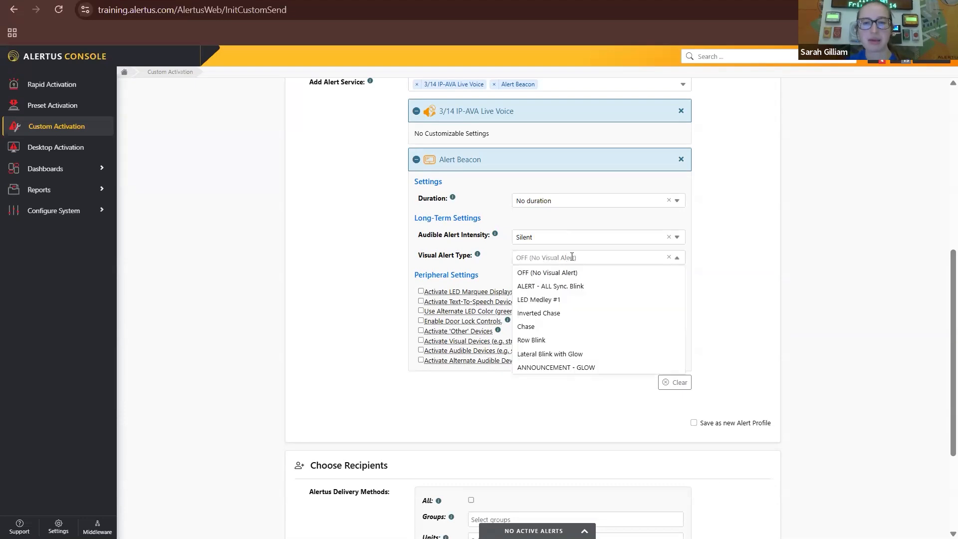
left_click(562, 340)
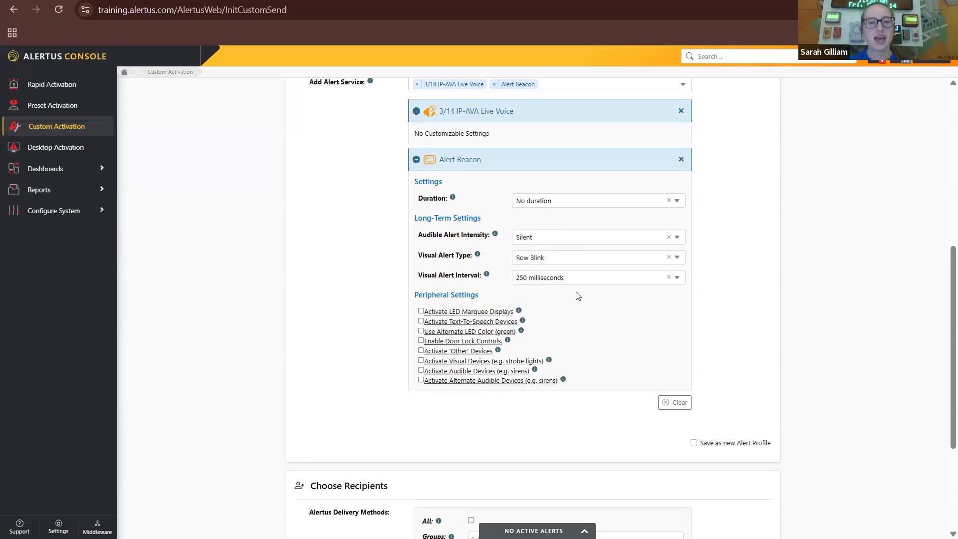
Activate LED marquee displays in the Alert Beacon's peripheral settings and collapse that service's settings
scroll(547, 278, "down", 1)
left_click(431, 248)
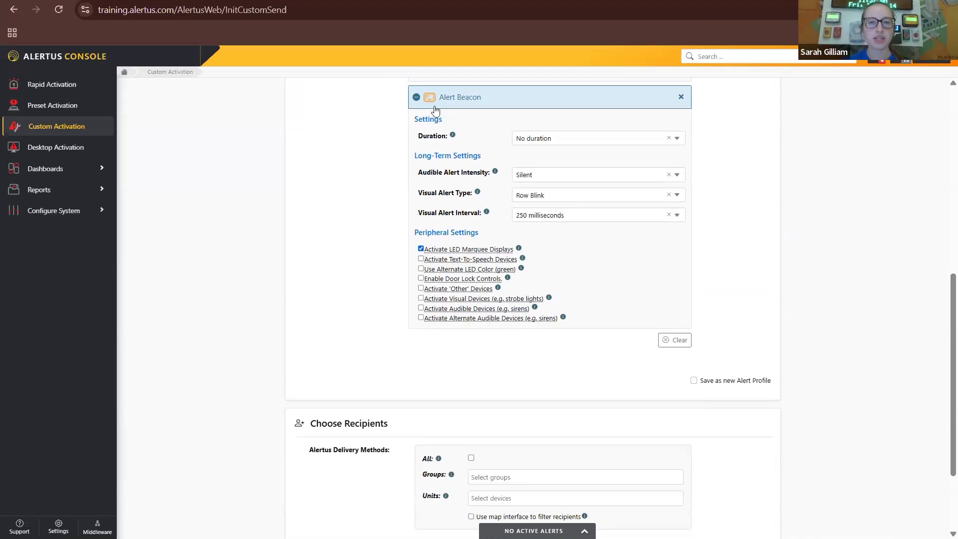
left_click(416, 97)
scroll(543, 394, "up", 5)
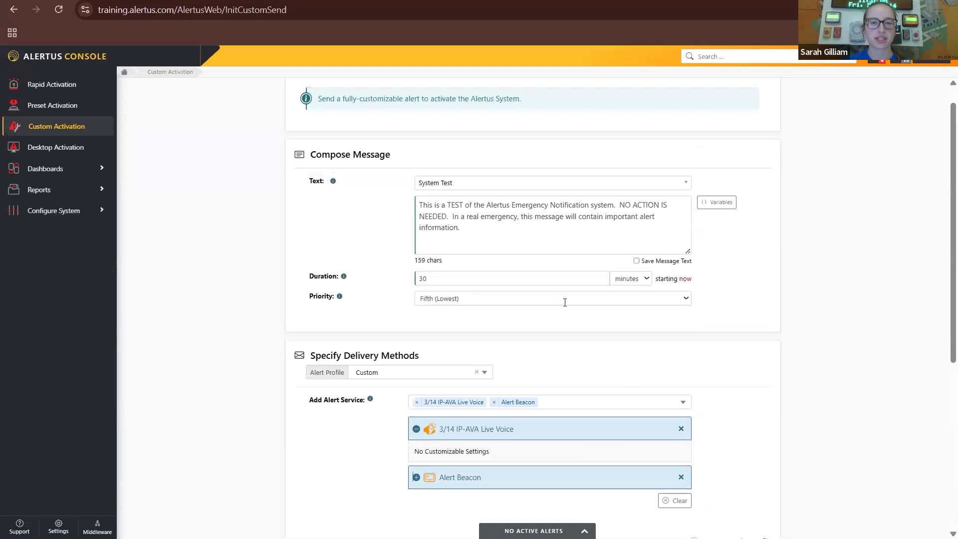
Select the presenter's Building 1 training group as the recipient group and send the custom alert
scroll(519, 282, "down", 1)
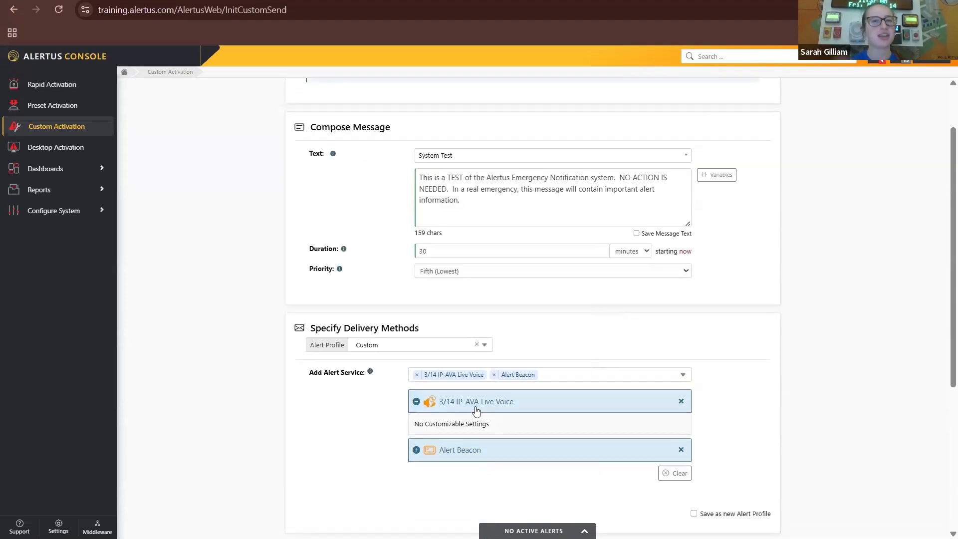
scroll(561, 332, "down", 4)
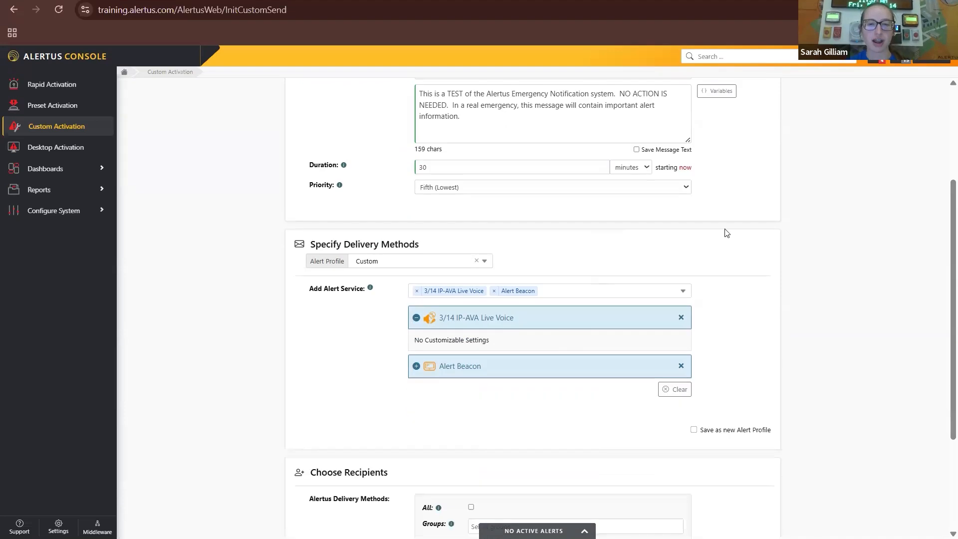
scroll(558, 295, "down", 1)
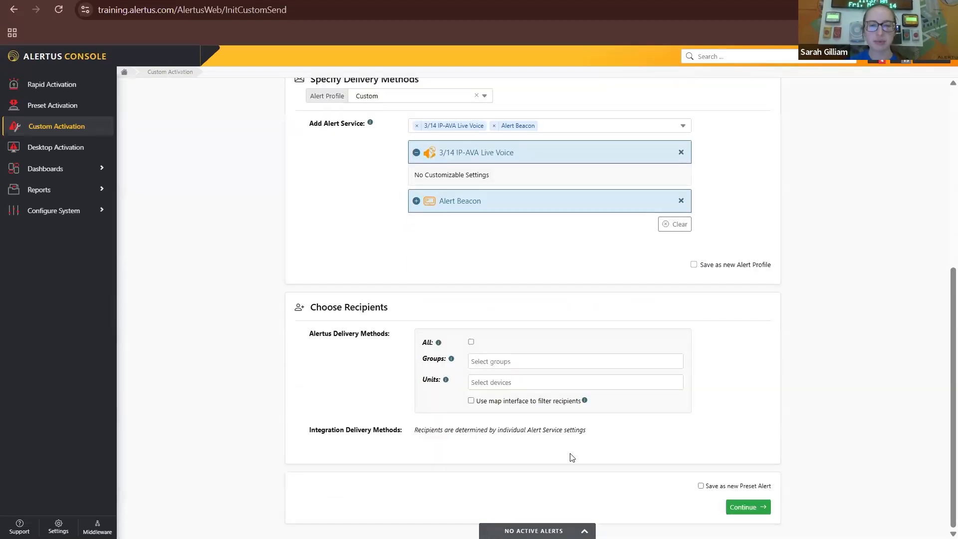
left_click(541, 369)
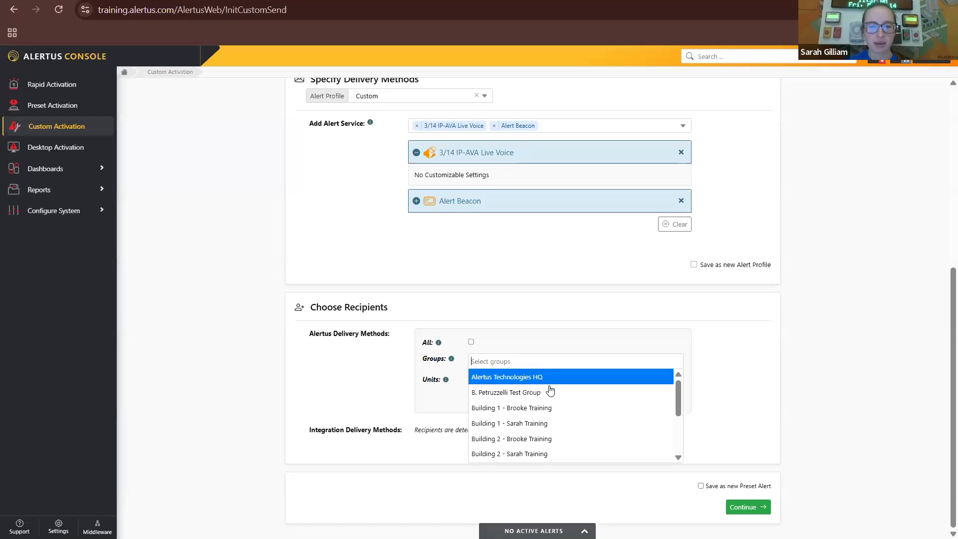
left_click(532, 426)
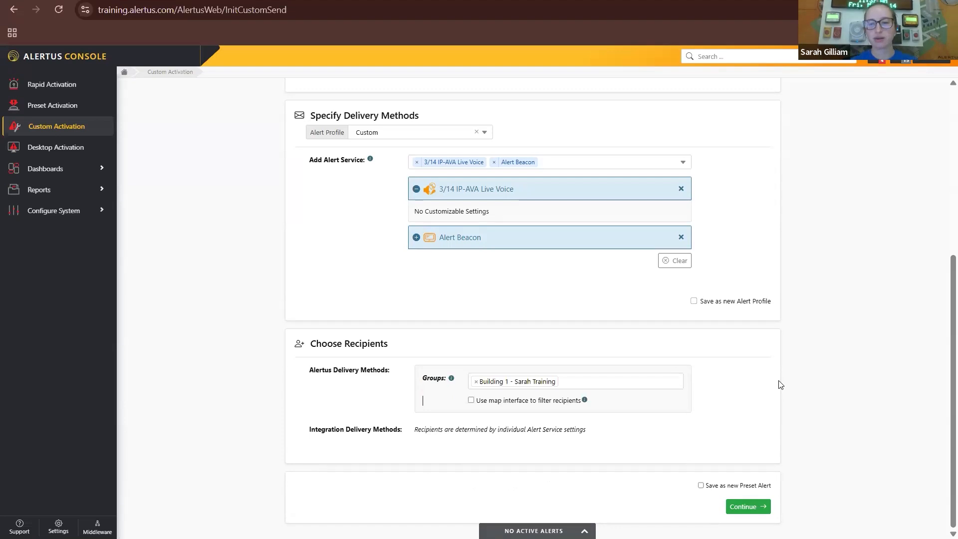
left_click(760, 509)
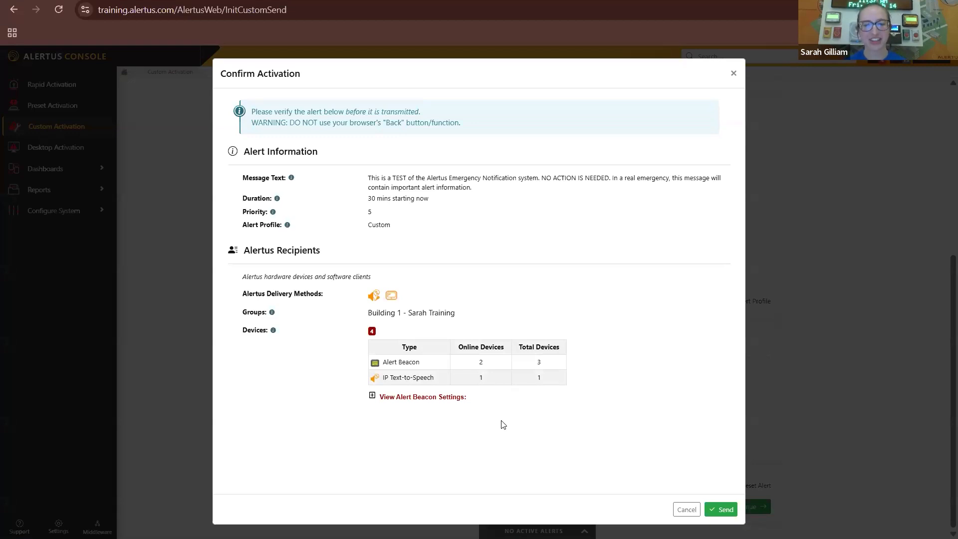
left_click(727, 511)
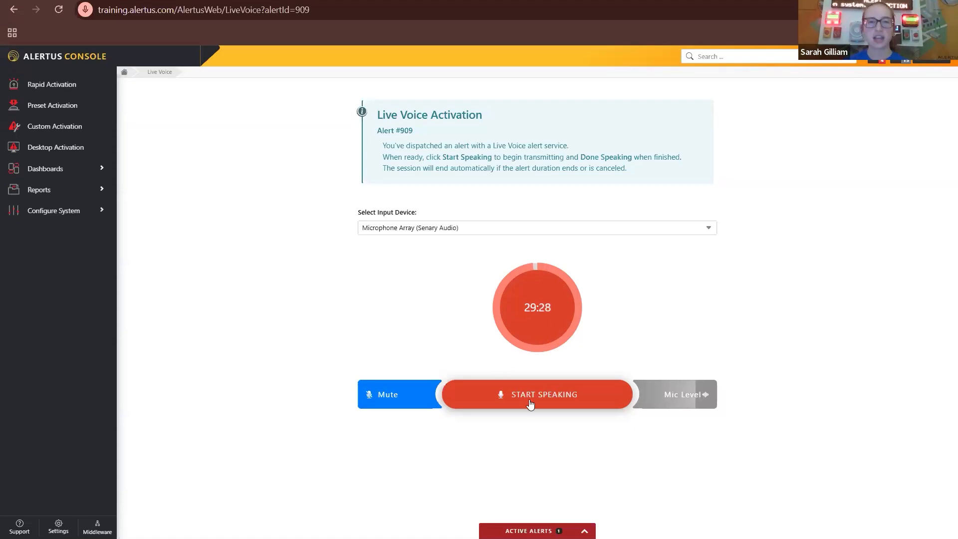
Transmit a spoken Live Voice message, end the transmission, and play back the recorded audio before returning to the home page
left_click(579, 401)
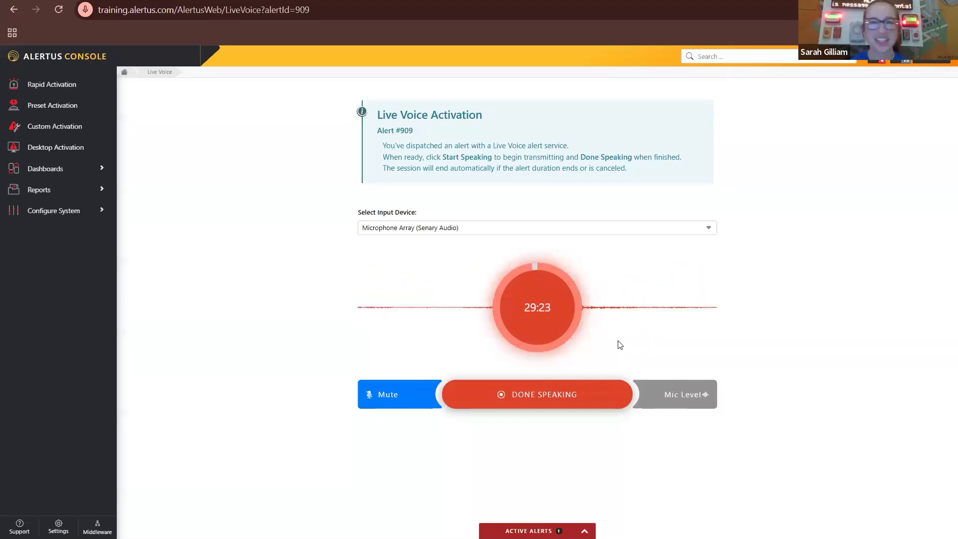
left_click(583, 394)
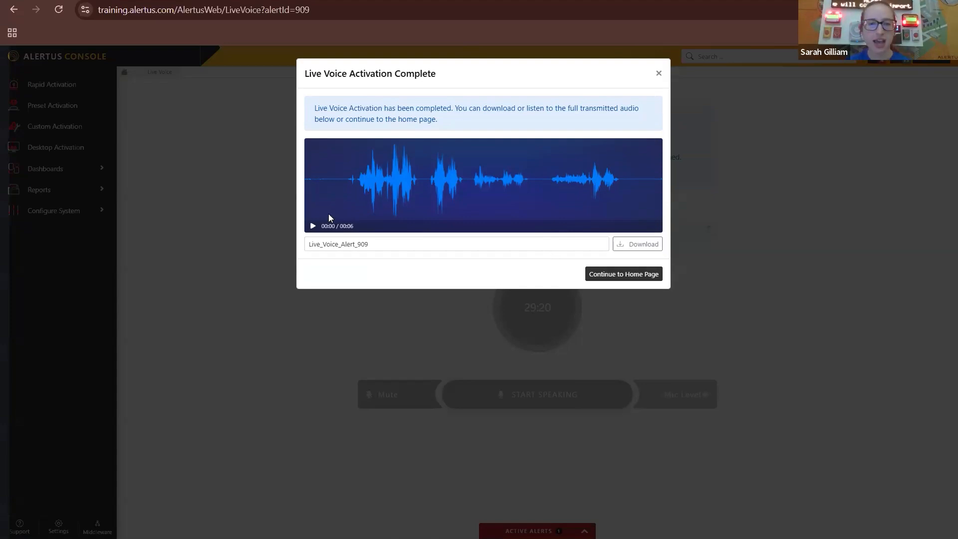
left_click(313, 227)
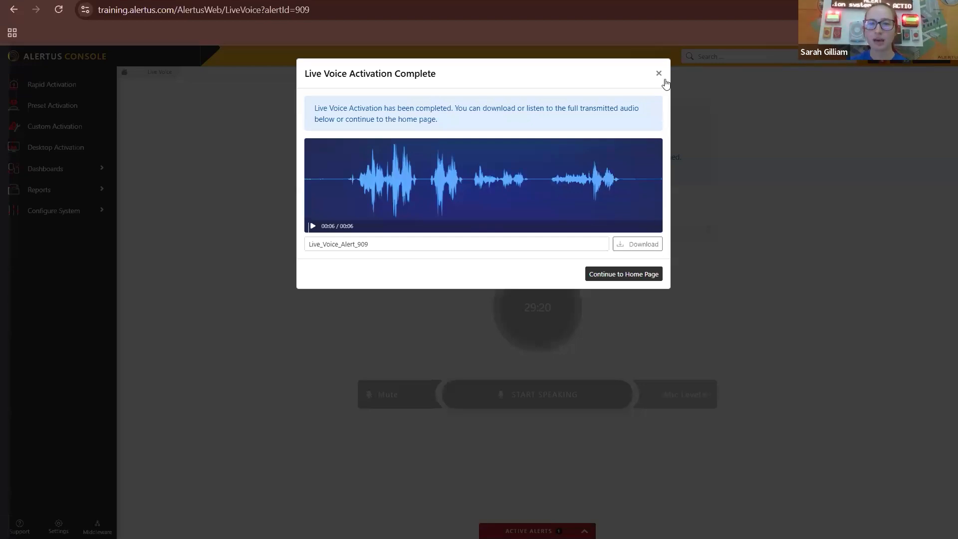
left_click(682, 277)
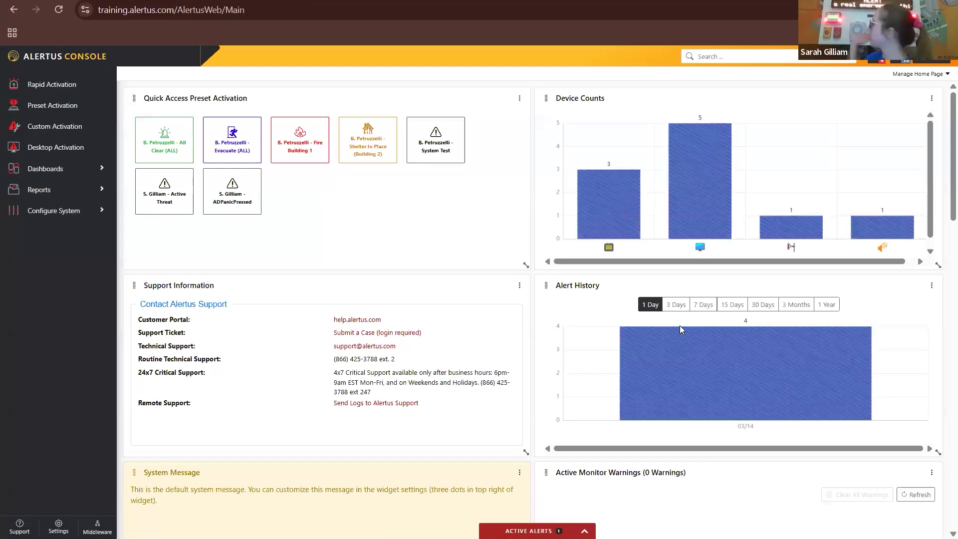
Cancel the active test alert and collapse the active alerts list
left_click(581, 532)
left_click(247, 528)
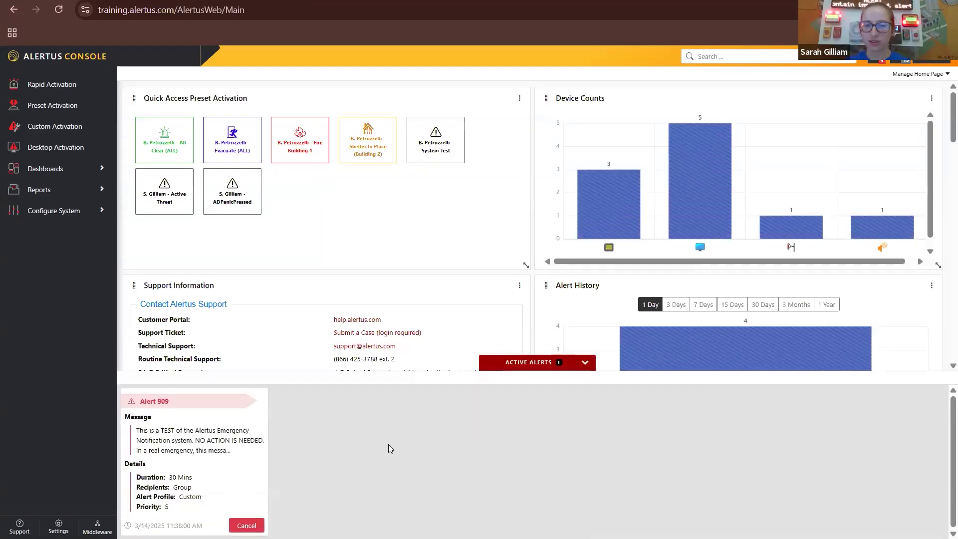
left_click(635, 153)
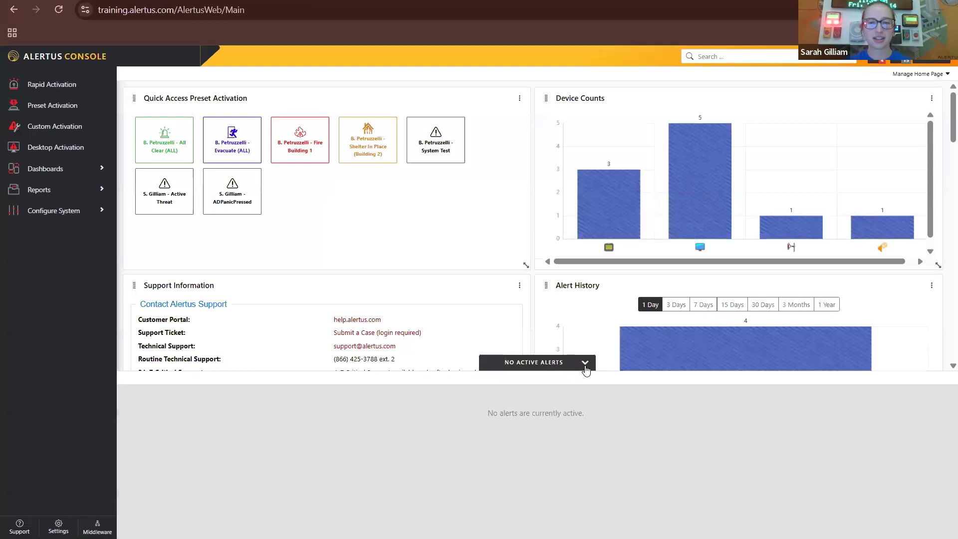
left_click(585, 363)
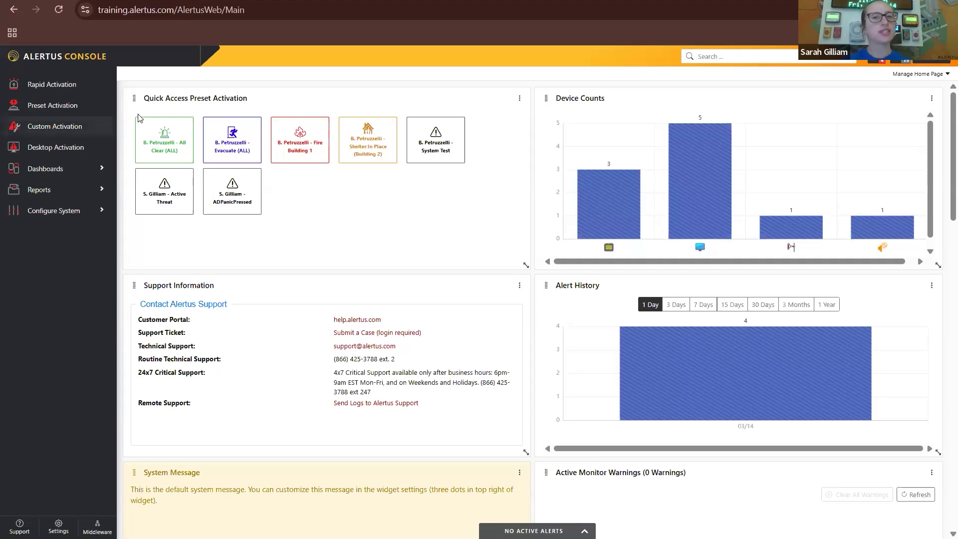
Open the Media configuration and examine the uploaded and default media files and the options for adding audio
left_click(80, 212)
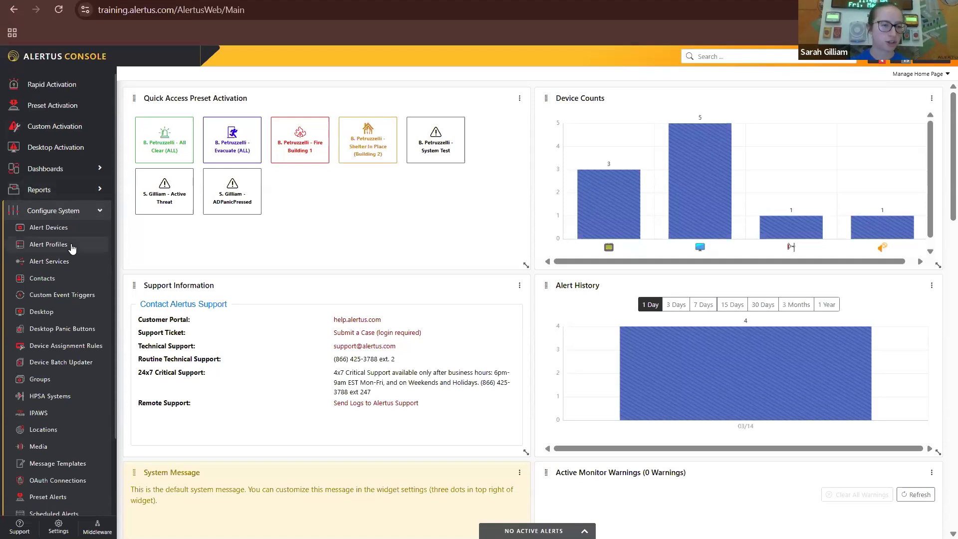
left_click(44, 447)
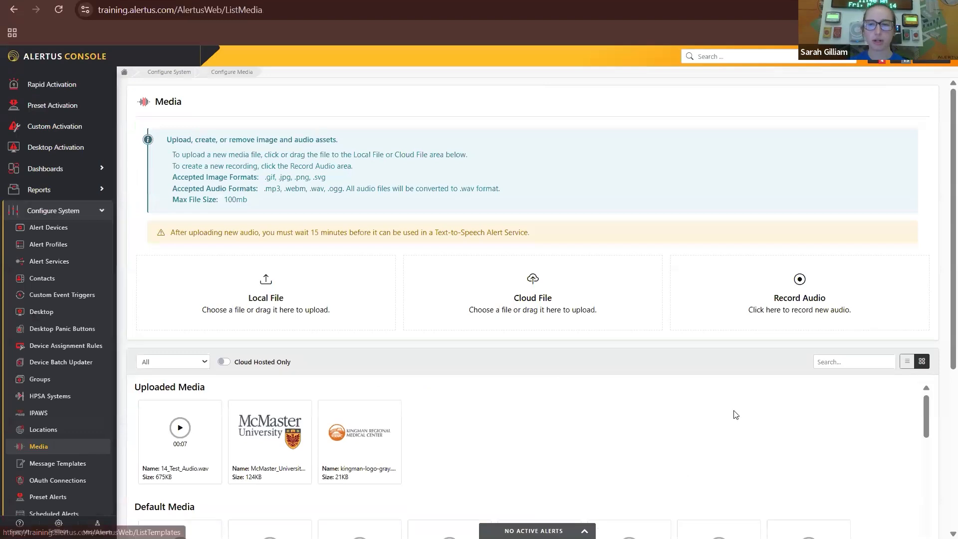
scroll(553, 330, "down", 3)
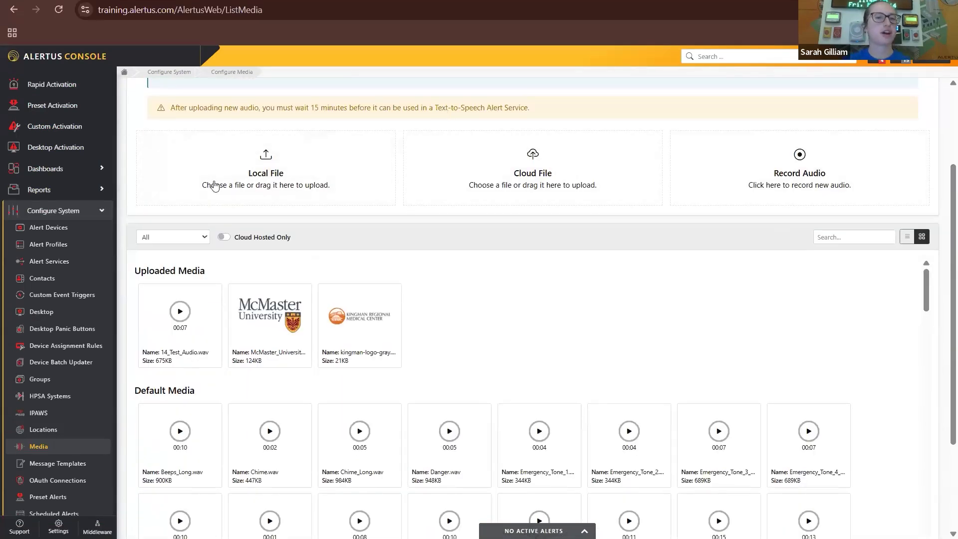
scroll(391, 413, "down", 1)
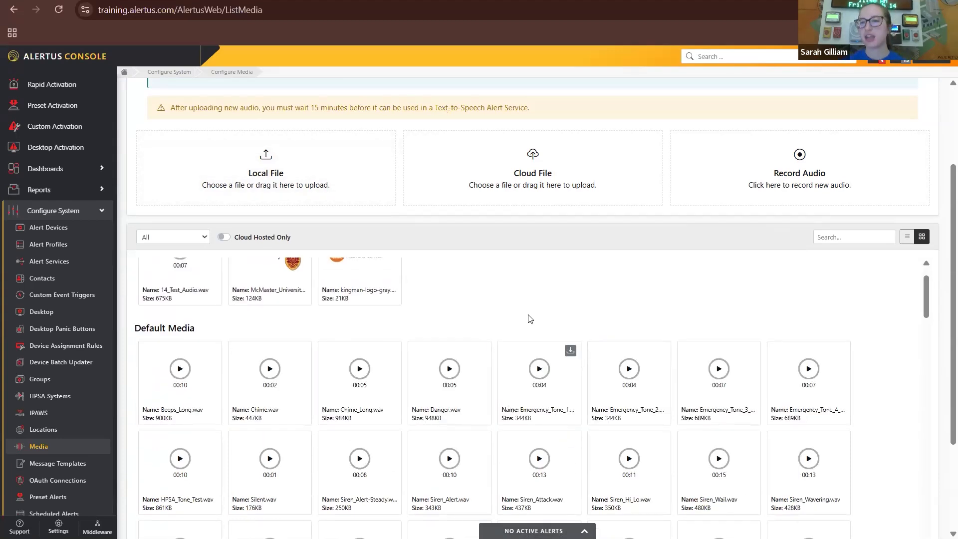
scroll(507, 327, "up", 1)
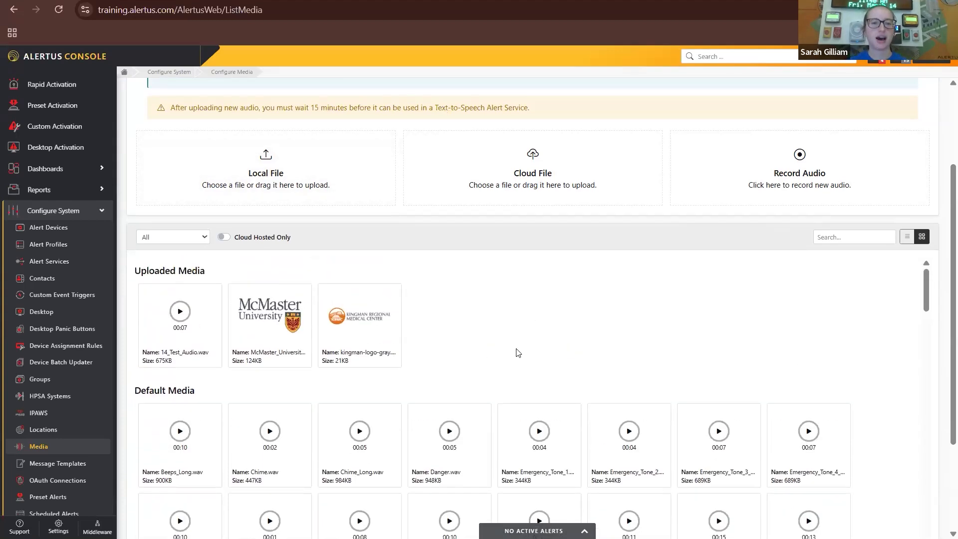
scroll(517, 353, "down", 6)
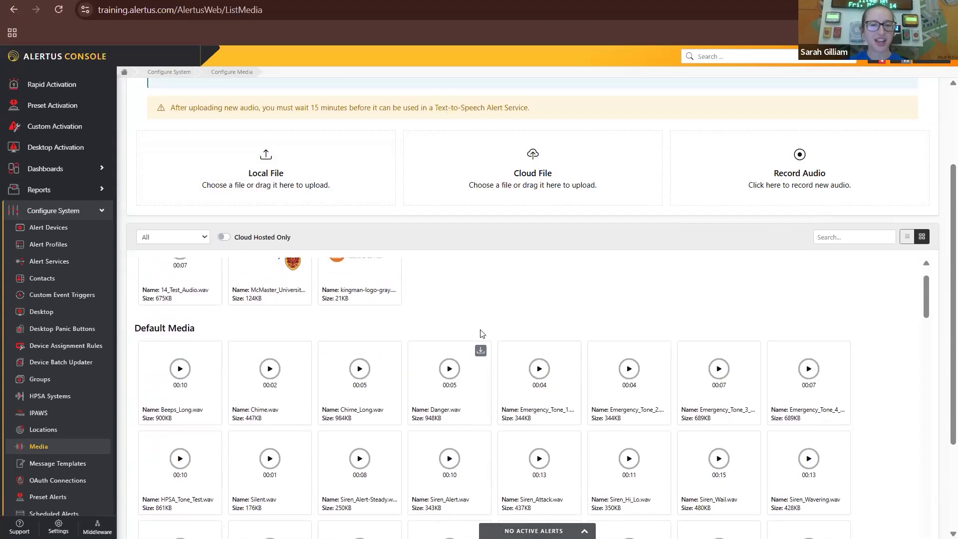
scroll(512, 334, "up", 6)
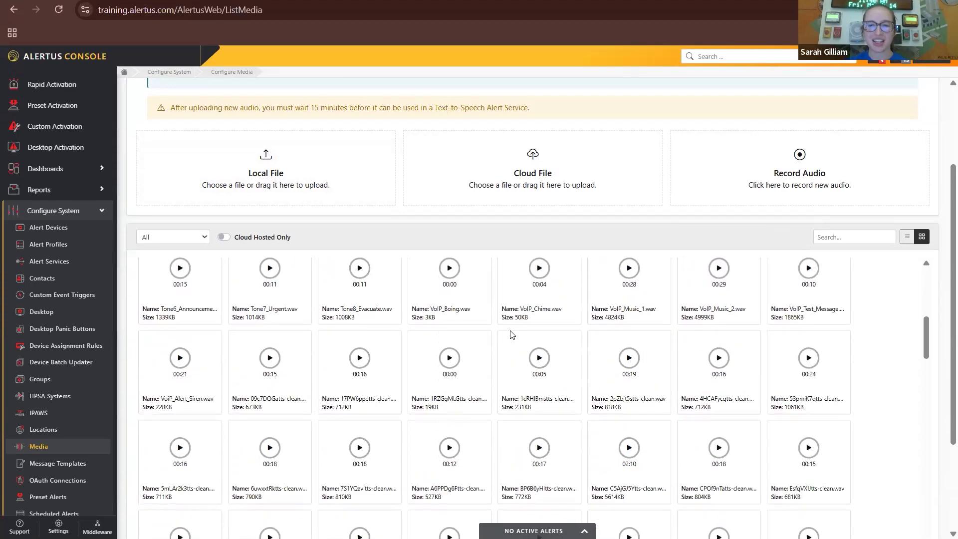
left_click(535, 365)
left_click(534, 373)
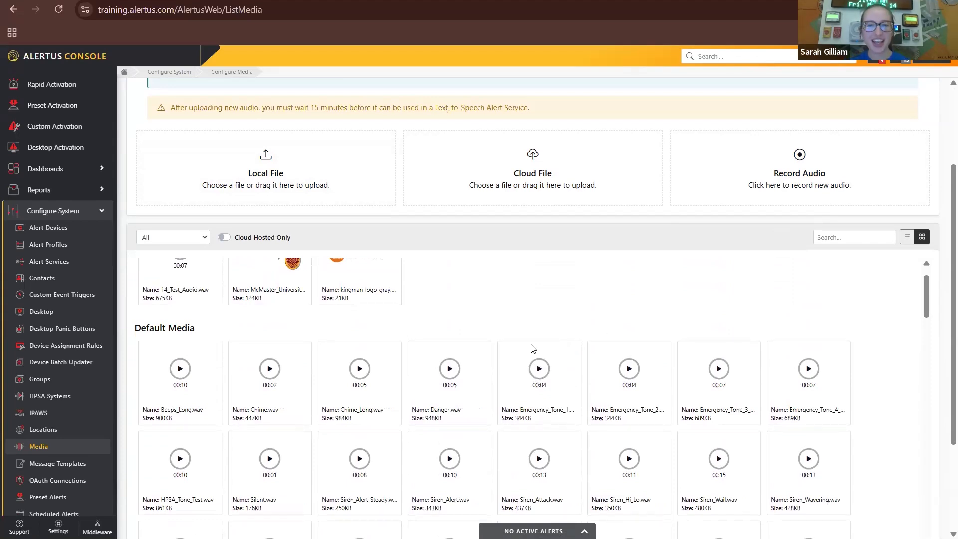
scroll(549, 335, "up", 3)
scroll(739, 225, "up", 1)
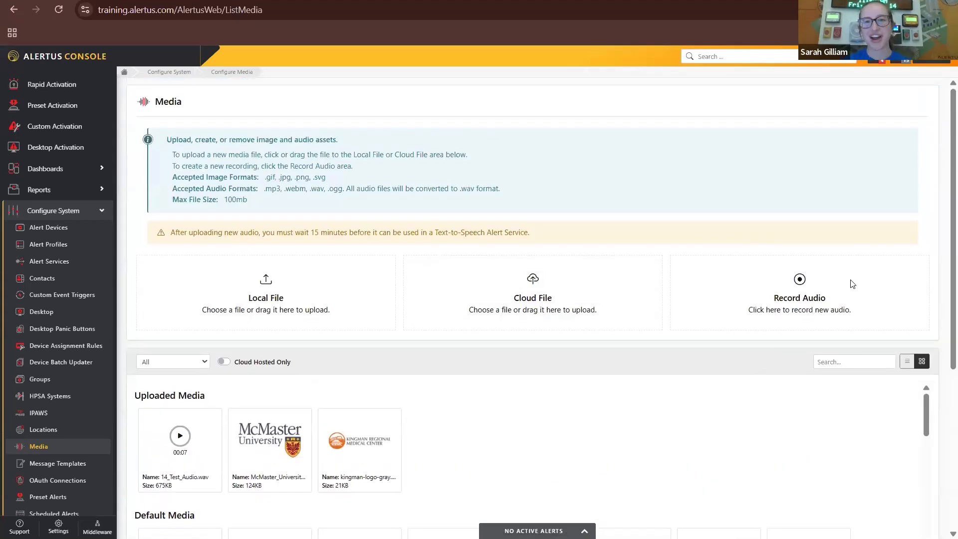
View the audio recording dialog without recording anything, and play the uploaded 14_Test_Audio.wav file
left_click(814, 310)
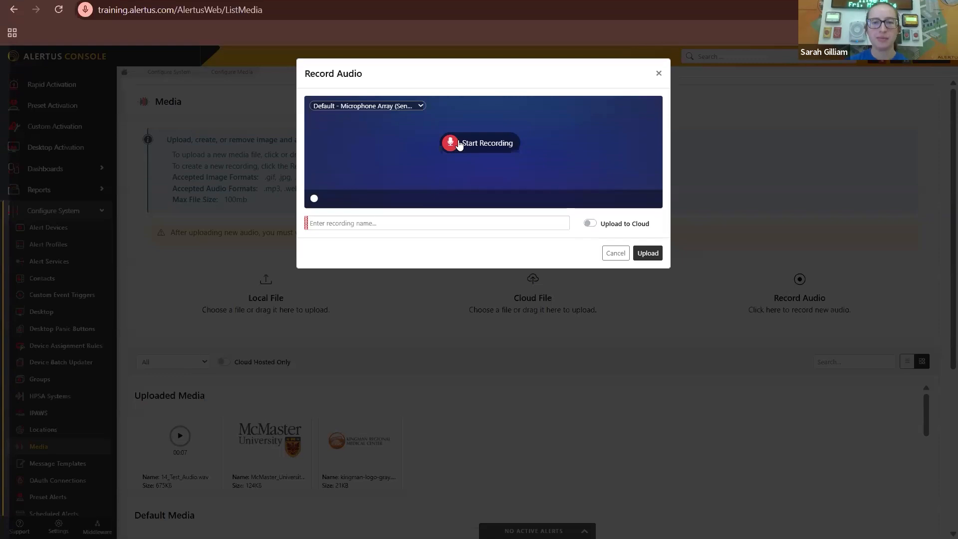
left_click(658, 74)
scroll(584, 300, "down", 3)
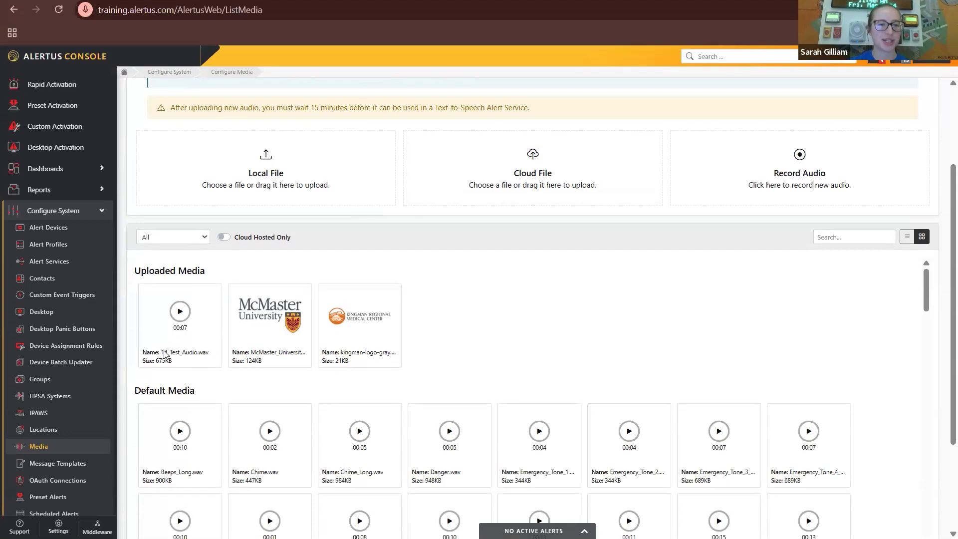
left_click(179, 320)
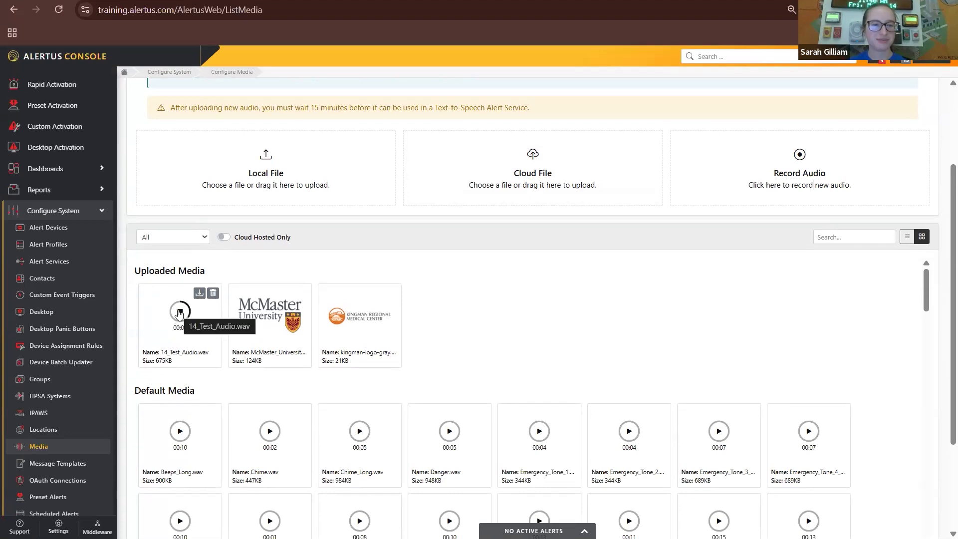
left_click(181, 314)
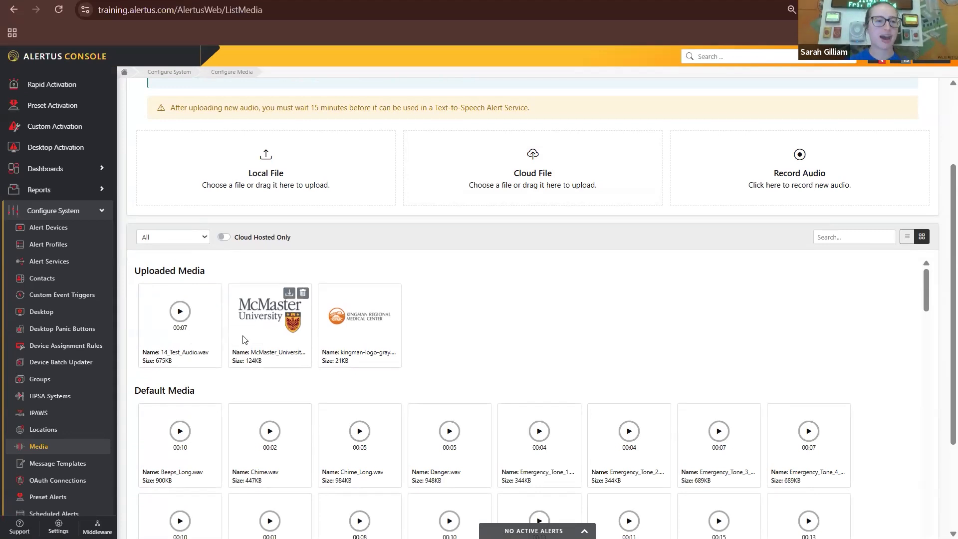
Start a new alert service and set its service type to Text-to-Speech (IP)
left_click(65, 268)
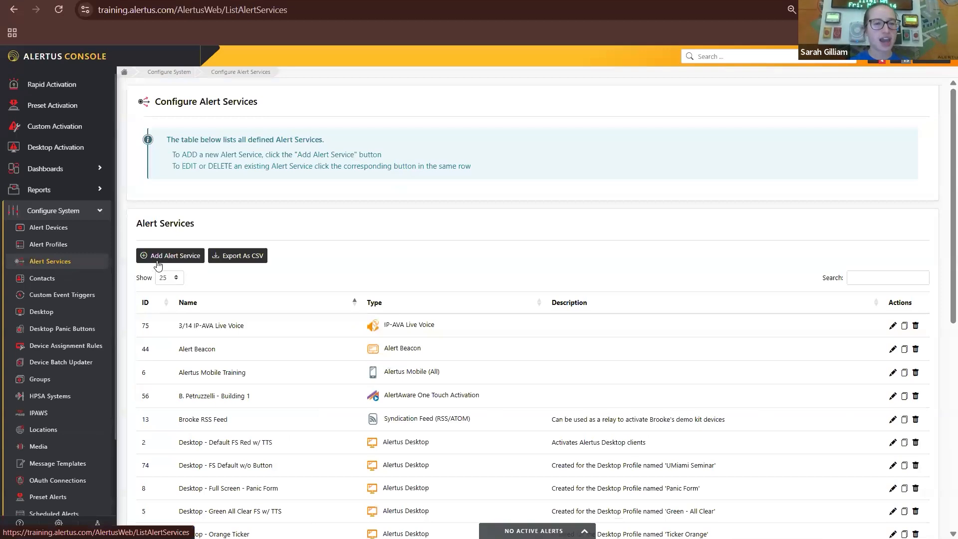
left_click(165, 257)
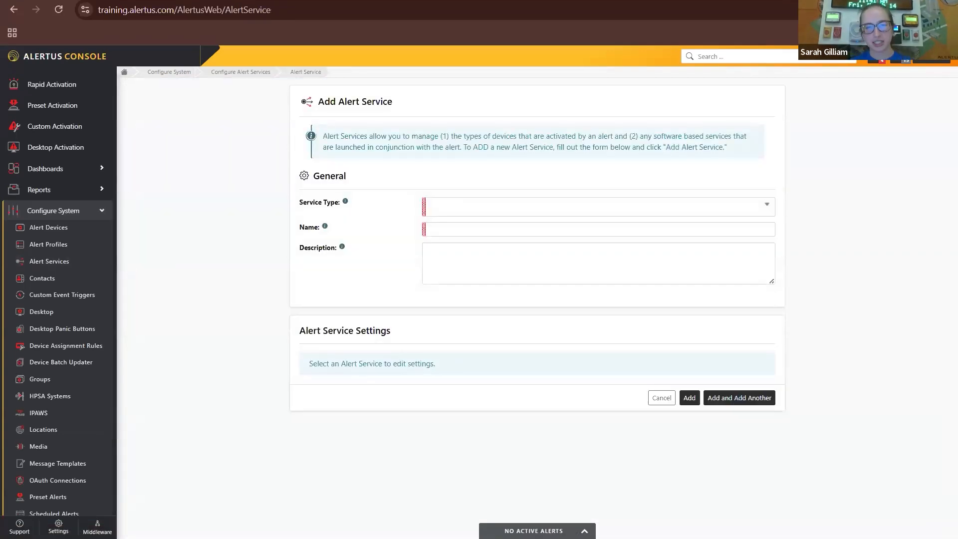
left_click(495, 209)
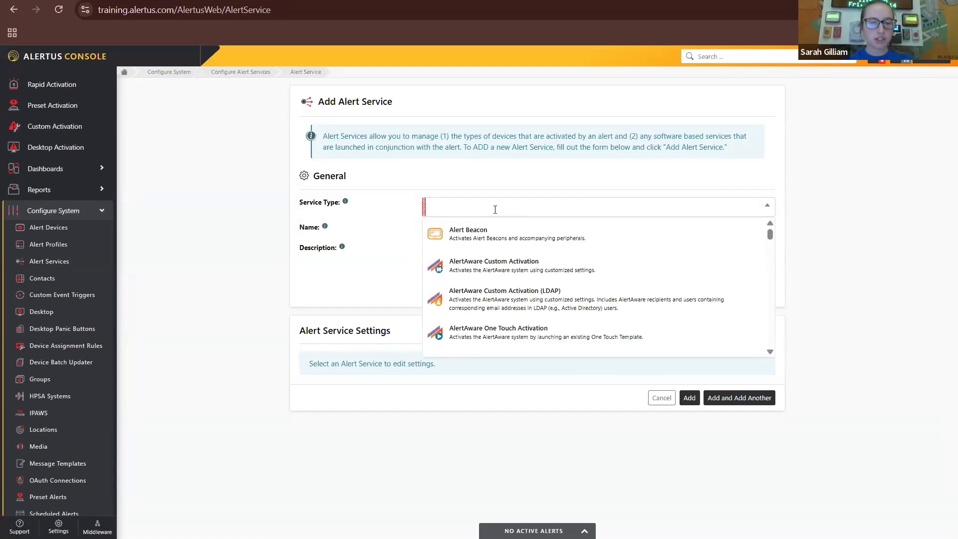
type("Text-")
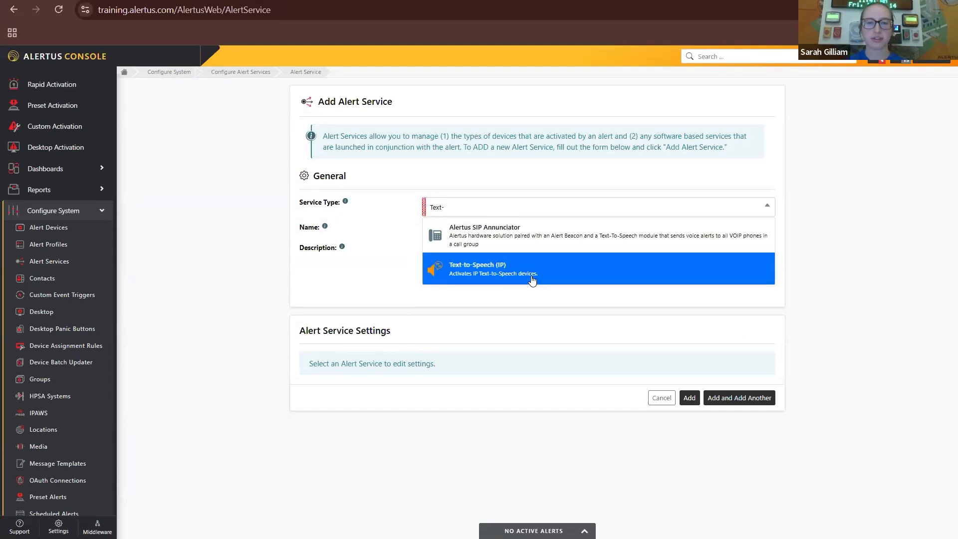
left_click(532, 281)
scroll(531, 275, "down", 3)
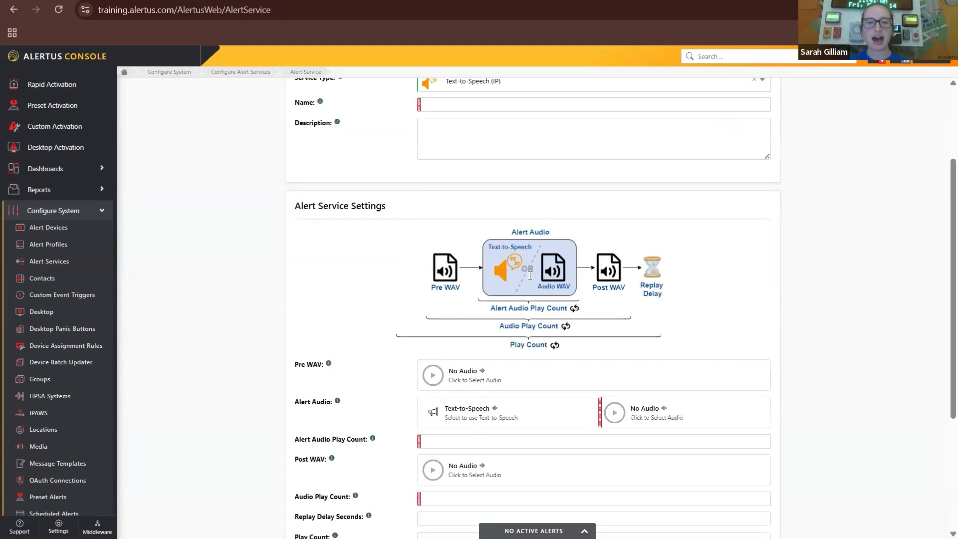
scroll(363, 257, "down", 3)
scroll(571, 319, "up", 2)
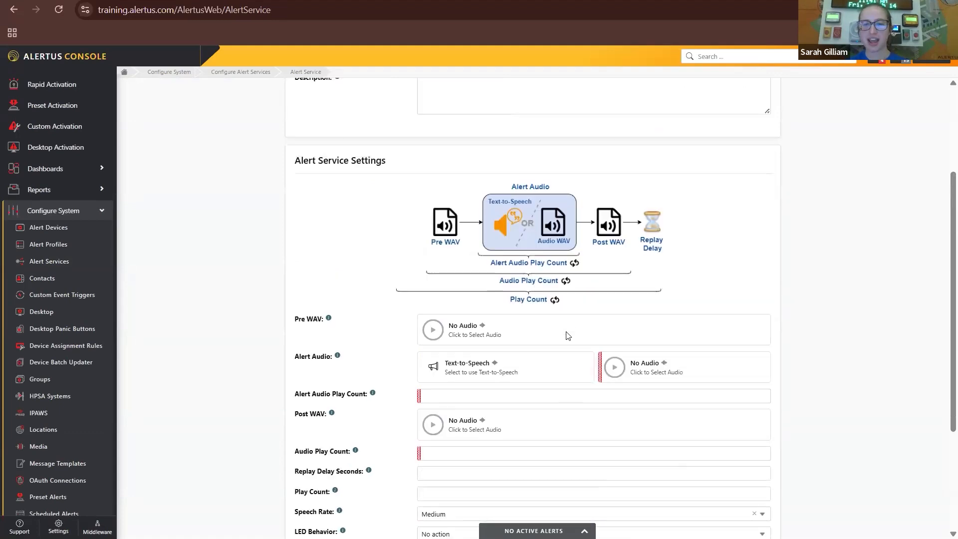
Name the new alert service "3/14 Audio File"
scroll(568, 335, "up", 4)
left_click(449, 234)
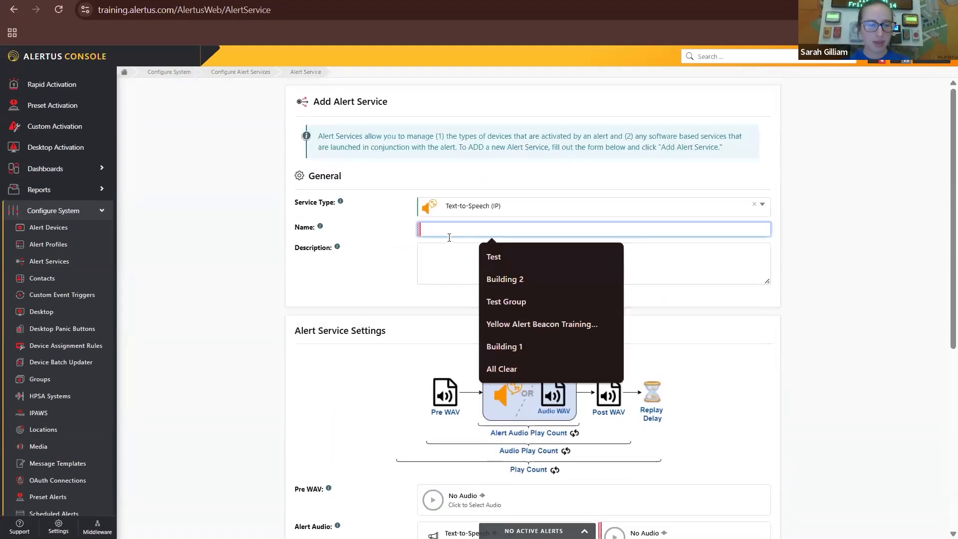
type("3/14")
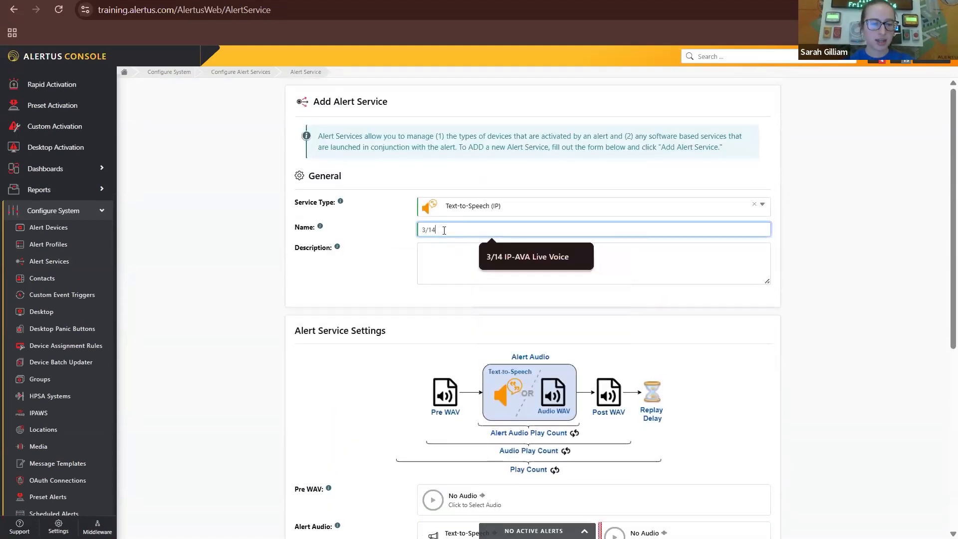
type(" Audio File")
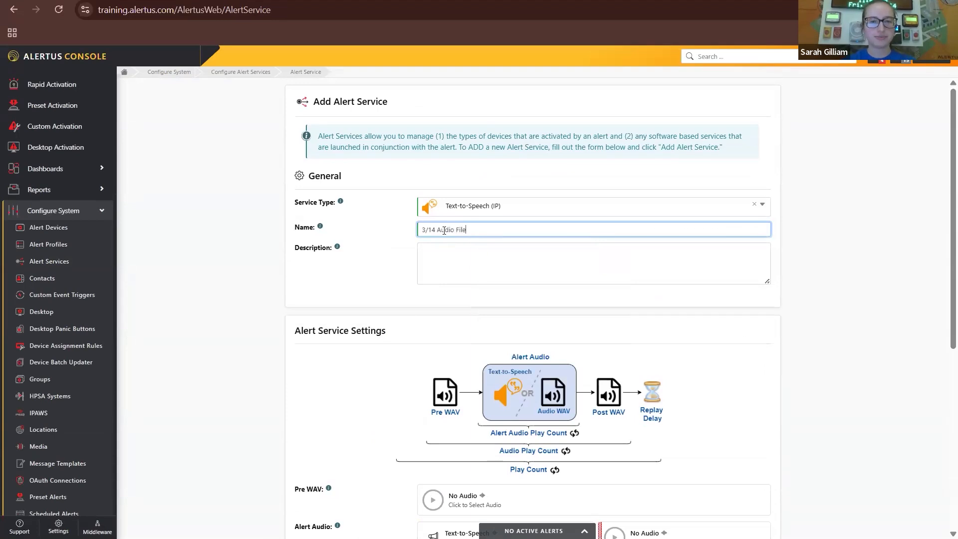
key("Tab")
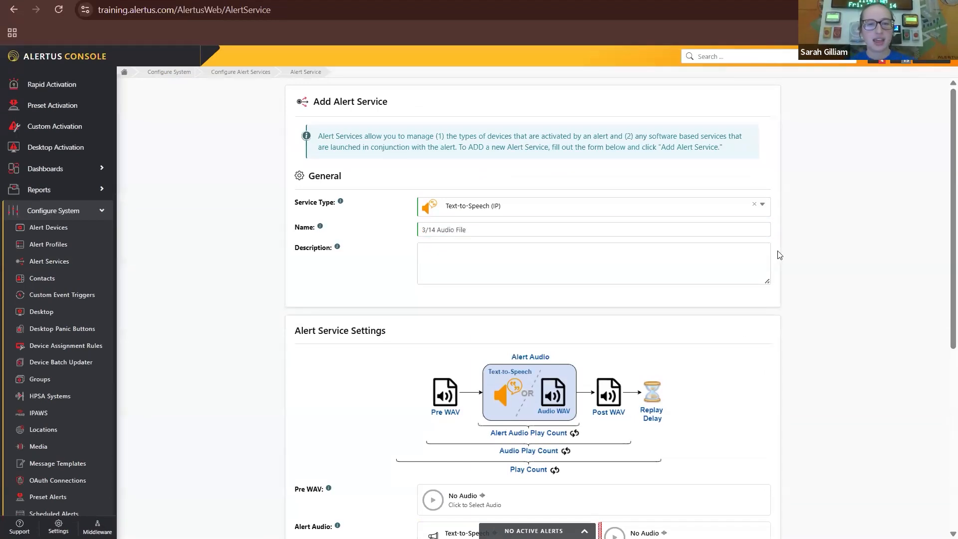
Preview Chime.wav and apply it as the Pre WAV of the alert service
scroll(779, 255, "down", 4)
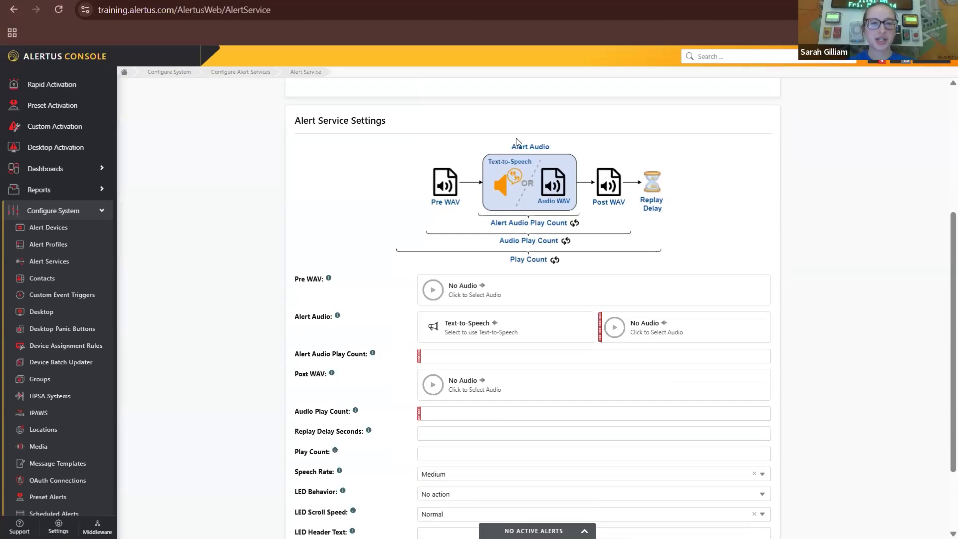
scroll(604, 394, "down", 1)
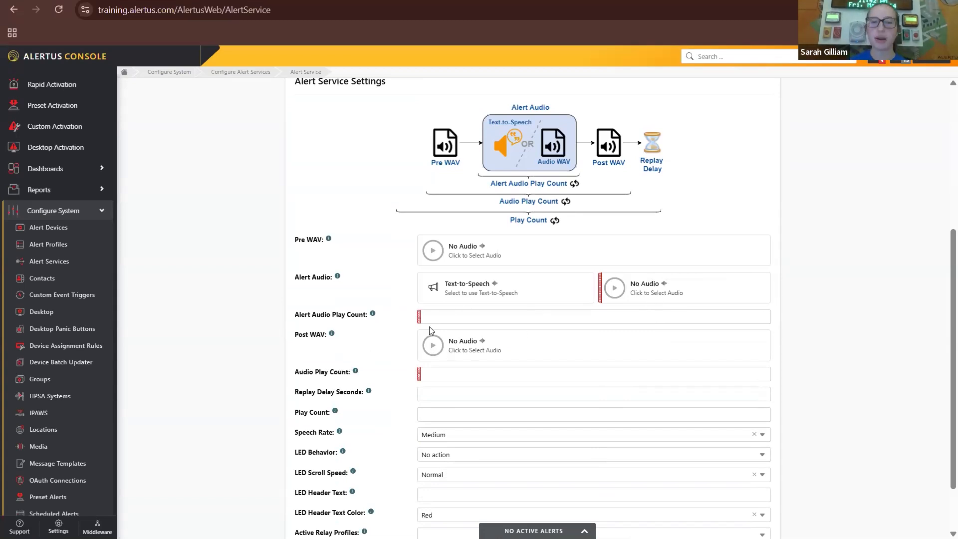
left_click(502, 255)
scroll(454, 279, "down", 5)
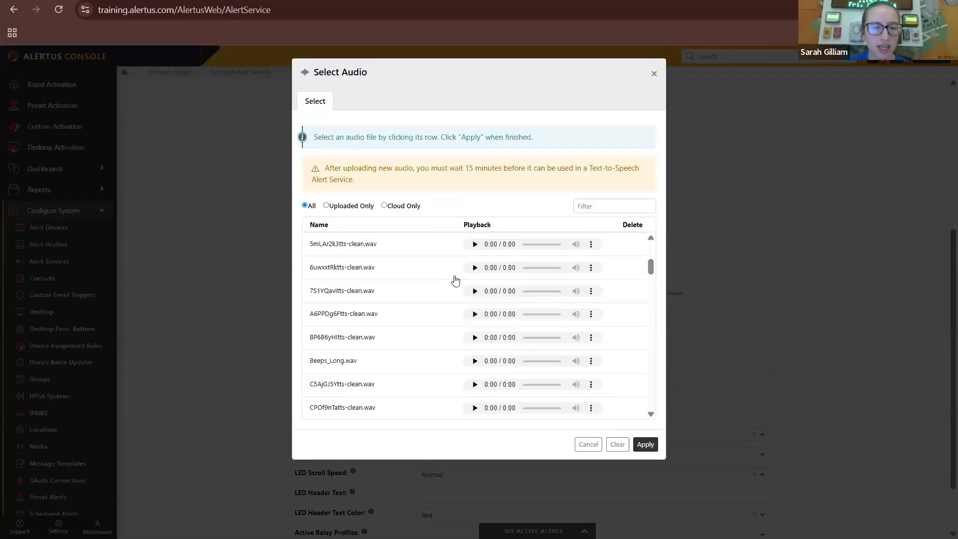
scroll(455, 280, "down", 3)
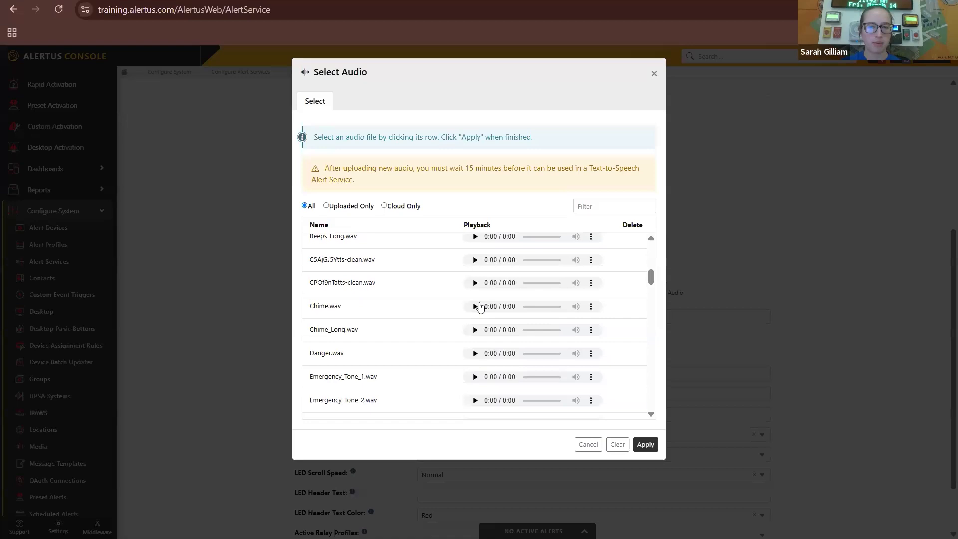
left_click(475, 307)
left_click(386, 309)
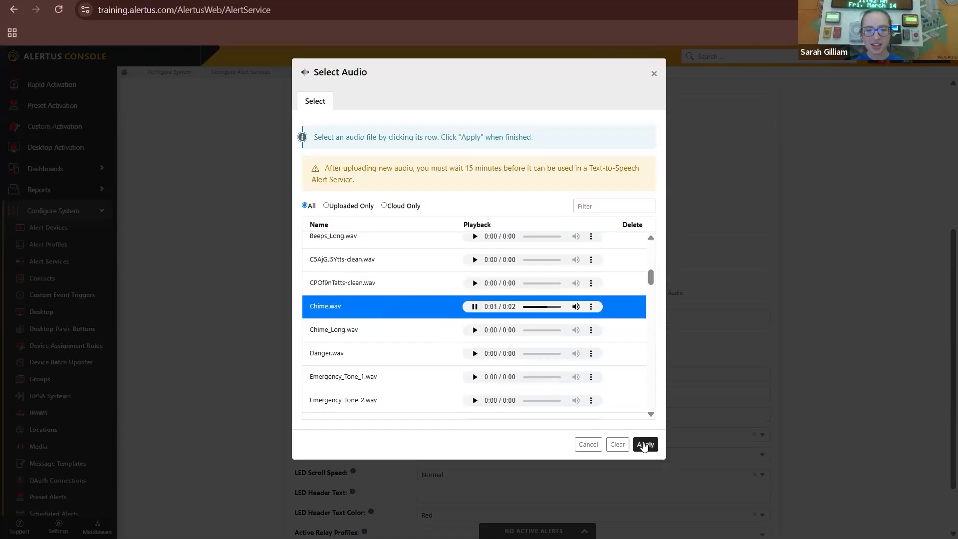
left_click(646, 444)
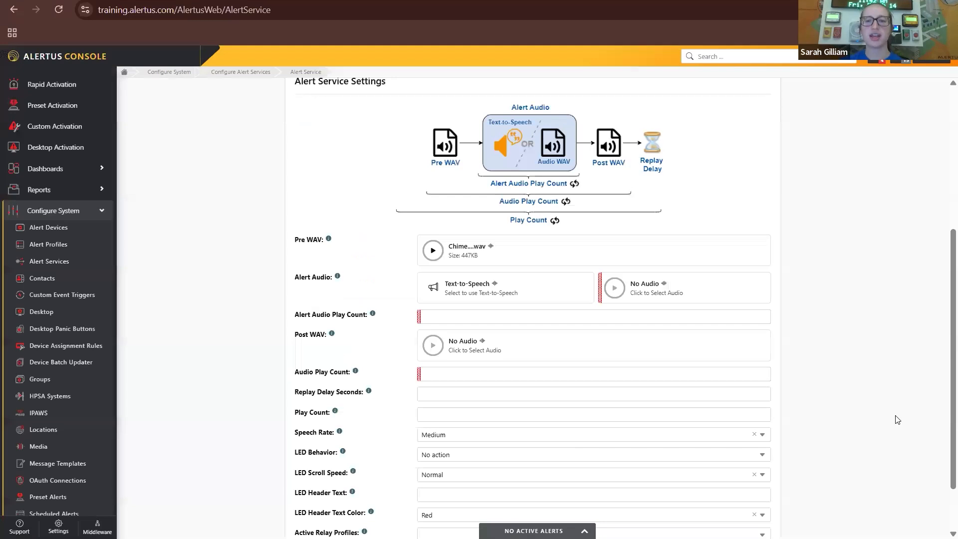
Preview 14_Test_Audio.wav, use it as the Alert Audio instead of text-to-speech, and set the Alert Audio Play Count to 2
scroll(897, 419, "down", 2)
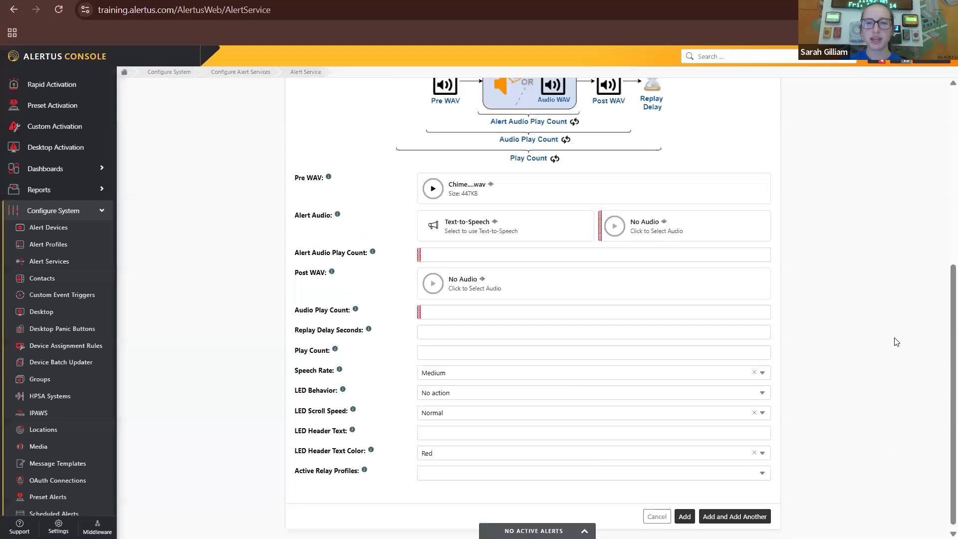
left_click(681, 232)
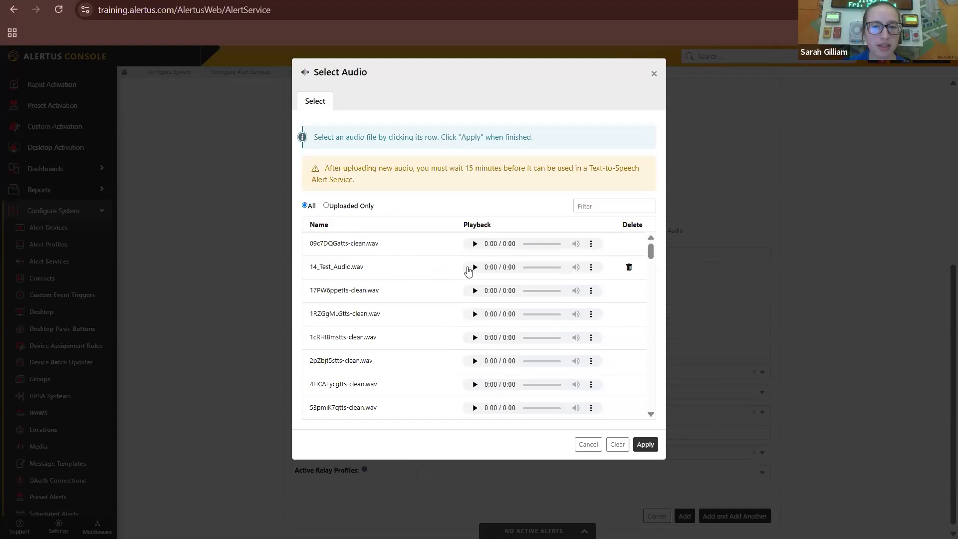
left_click(475, 268)
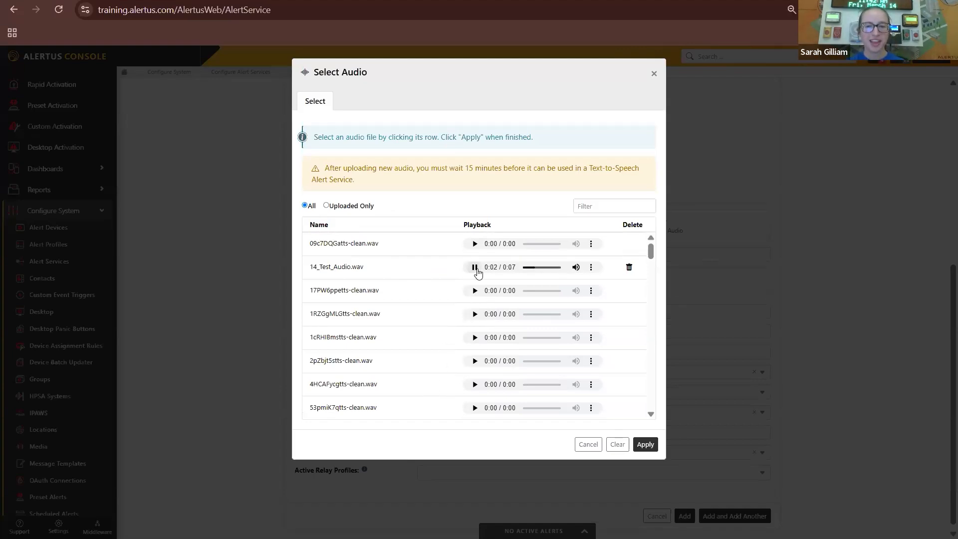
left_click(475, 269)
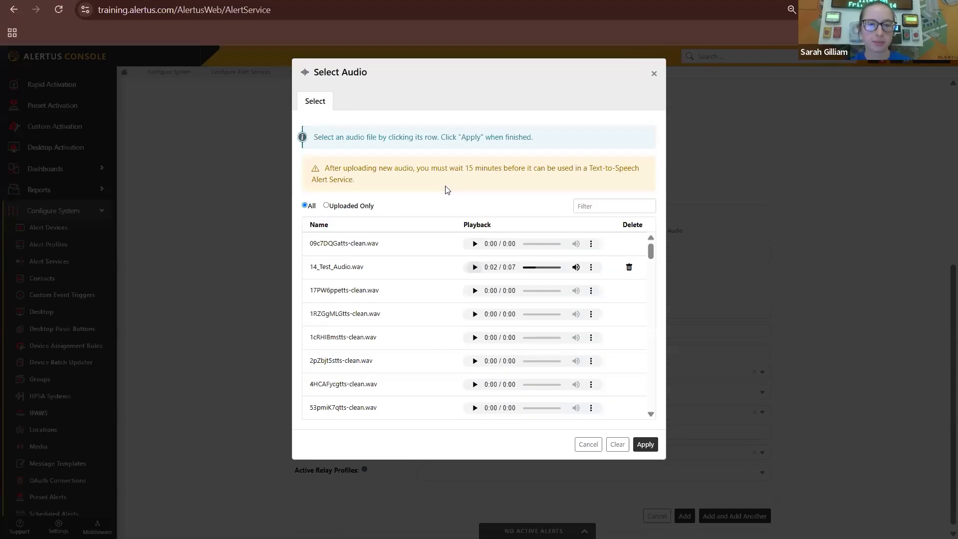
left_click(424, 268)
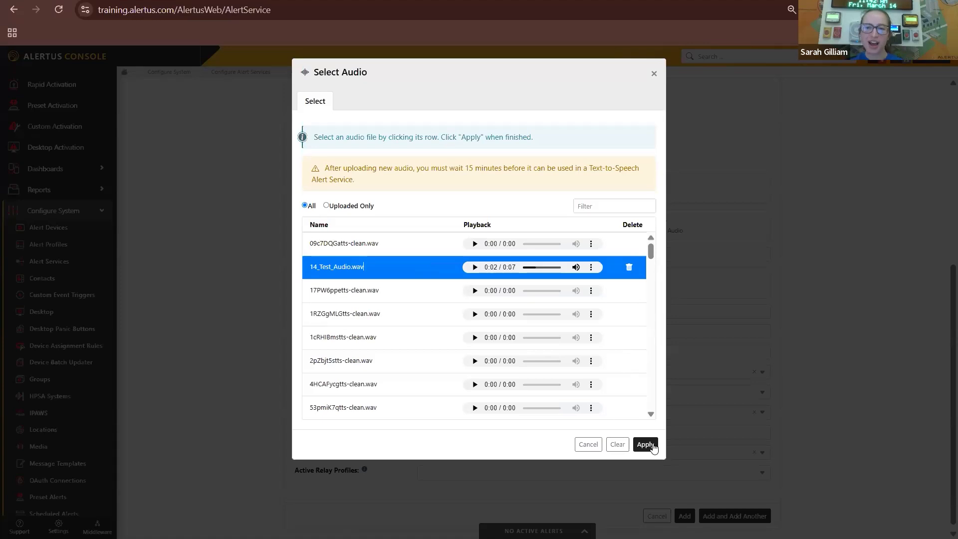
left_click(645, 445)
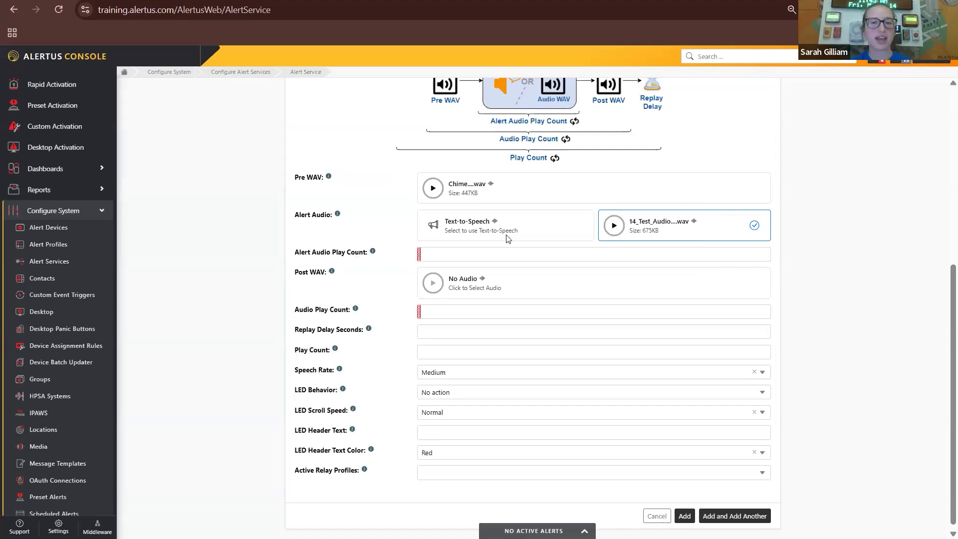
left_click(493, 256)
type("2")
Preview Emergency_Tone_1.wav and Chime_Long.wav, and apply Chime_Long.wav as the Post WAV
left_click(497, 279)
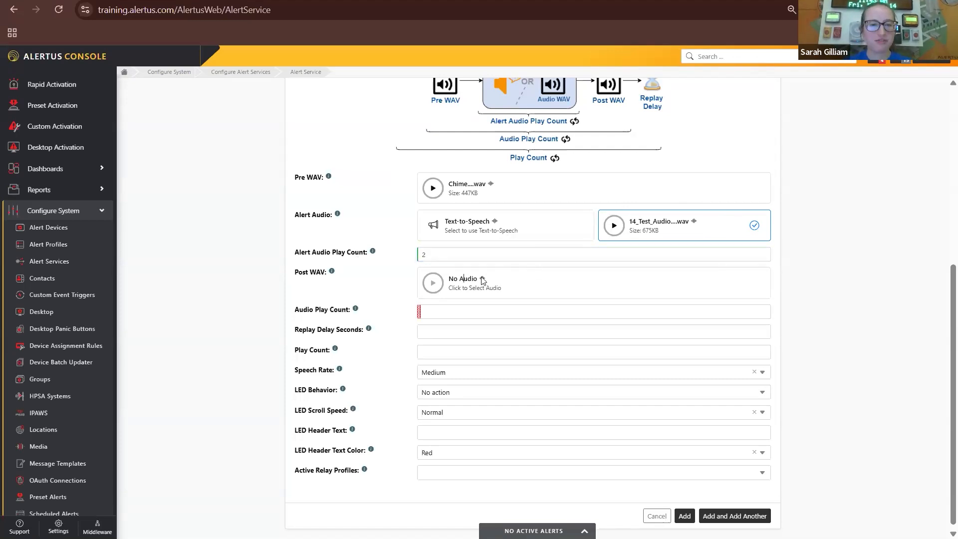
left_click(483, 281)
scroll(405, 265, "down", 5)
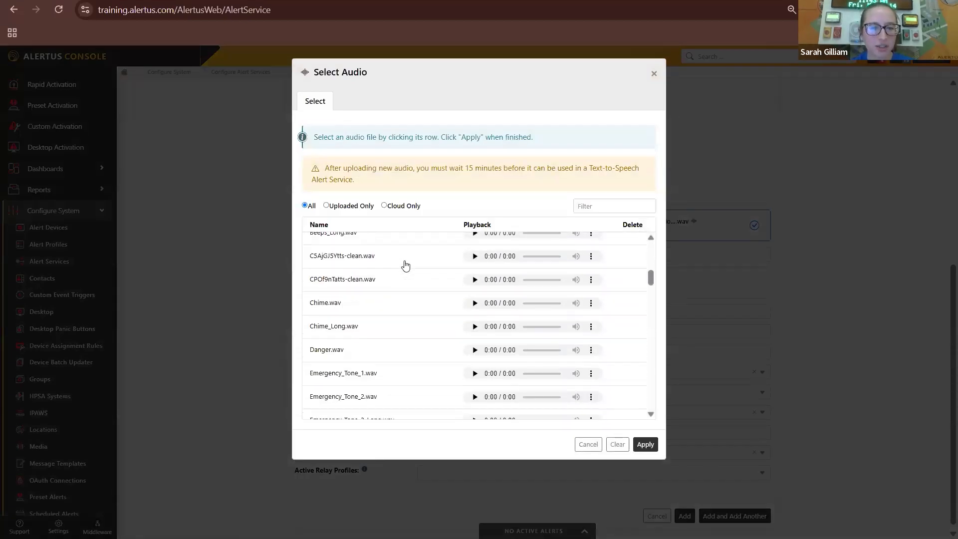
scroll(475, 316, "down", 1)
left_click(475, 315)
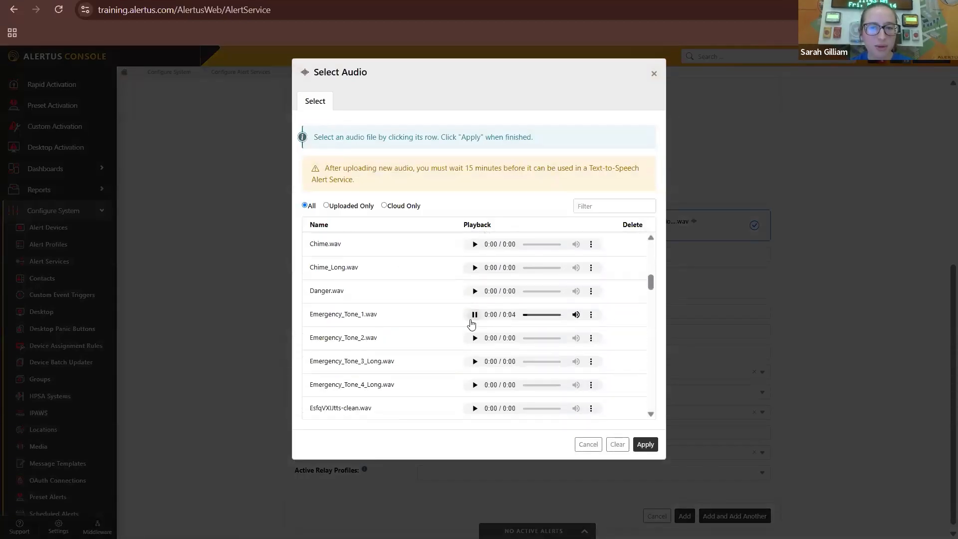
left_click(476, 318)
scroll(439, 357, "up", 1)
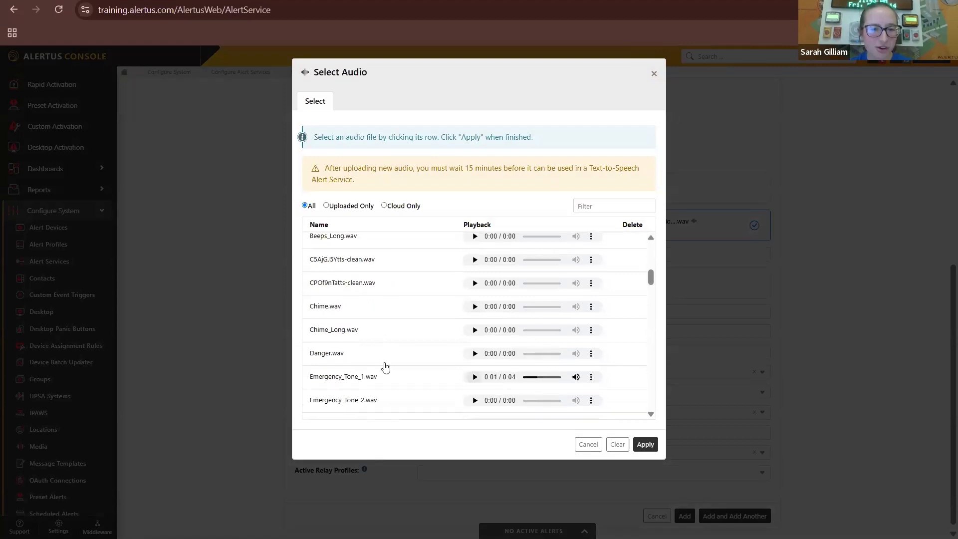
left_click(475, 332)
left_click(475, 332)
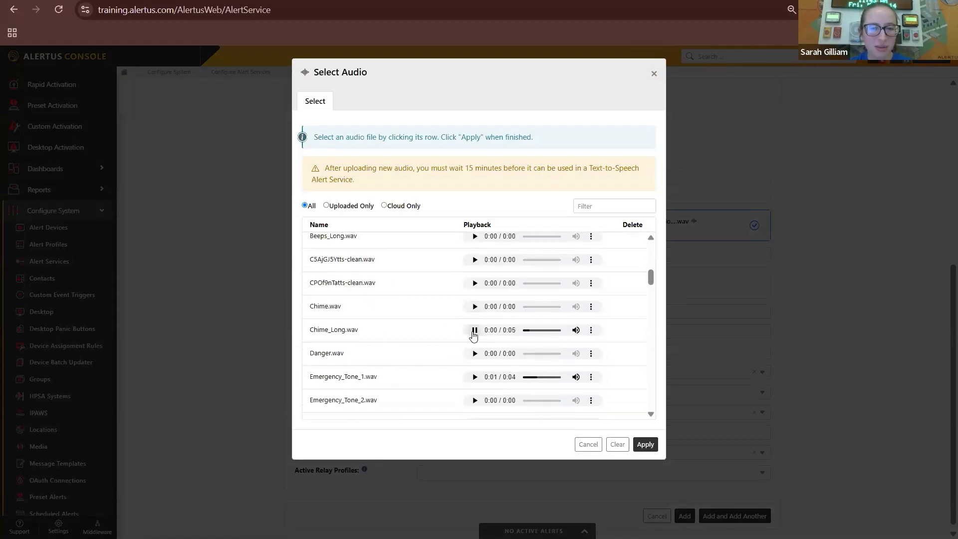
left_click(434, 332)
left_click(646, 445)
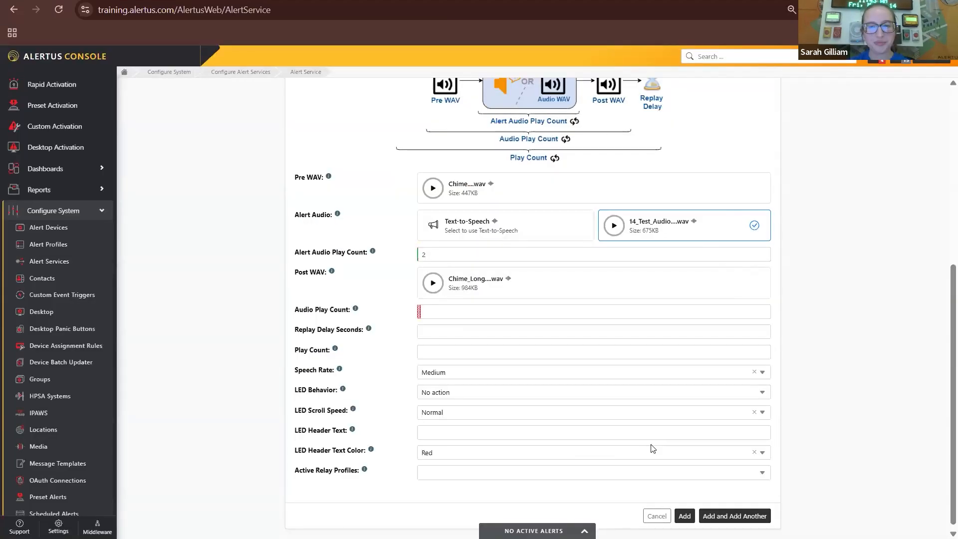
Set the Audio Play Count to 1 and add the alert service to the system
scroll(390, 303, "down", 1)
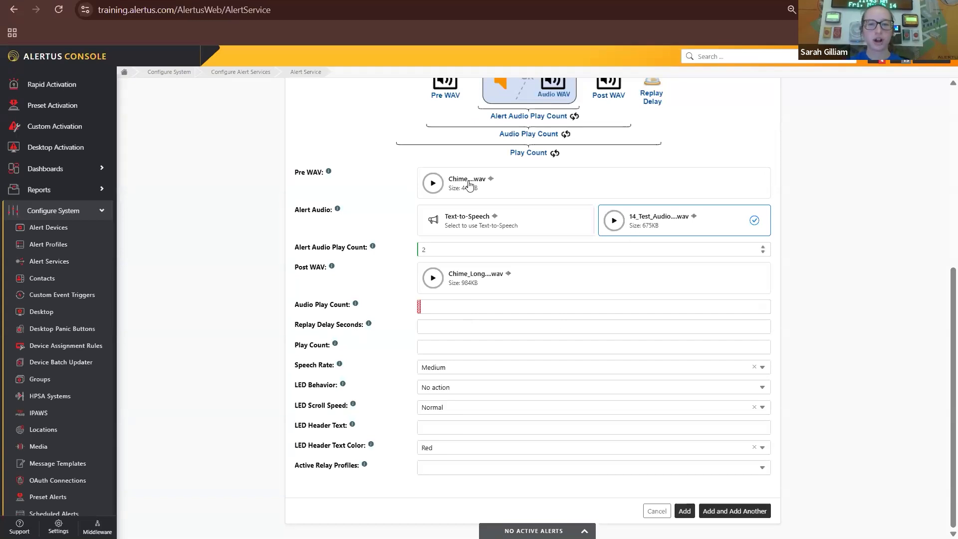
type("2")
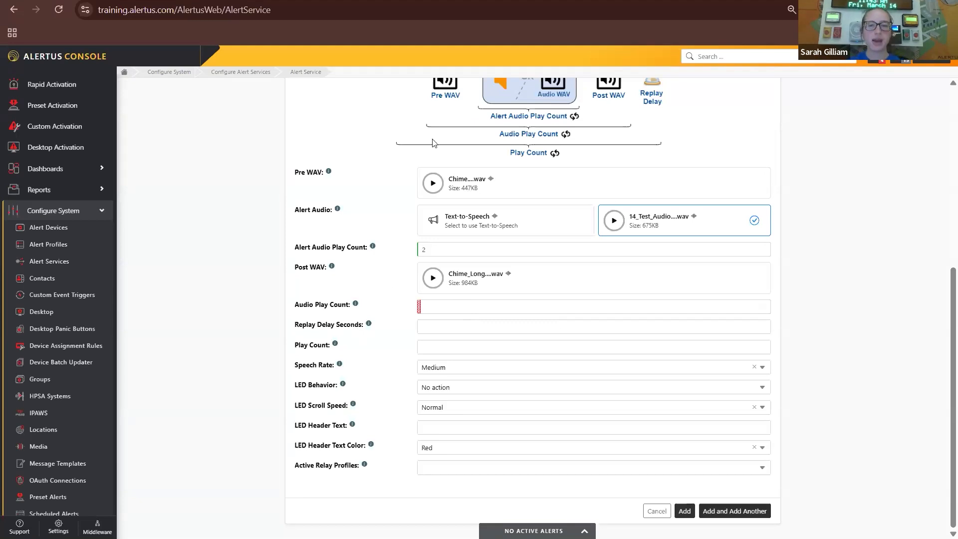
left_click(442, 304)
type("1")
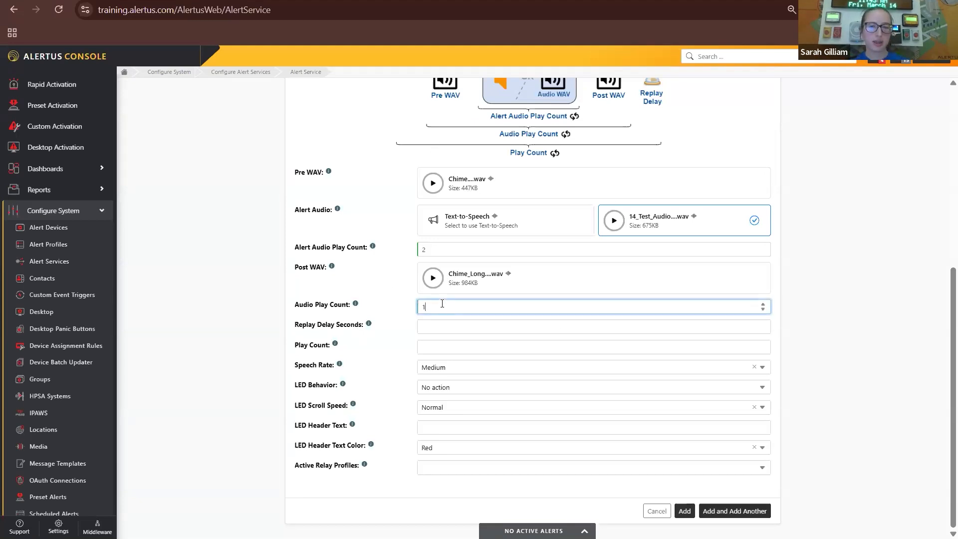
left_click(352, 269)
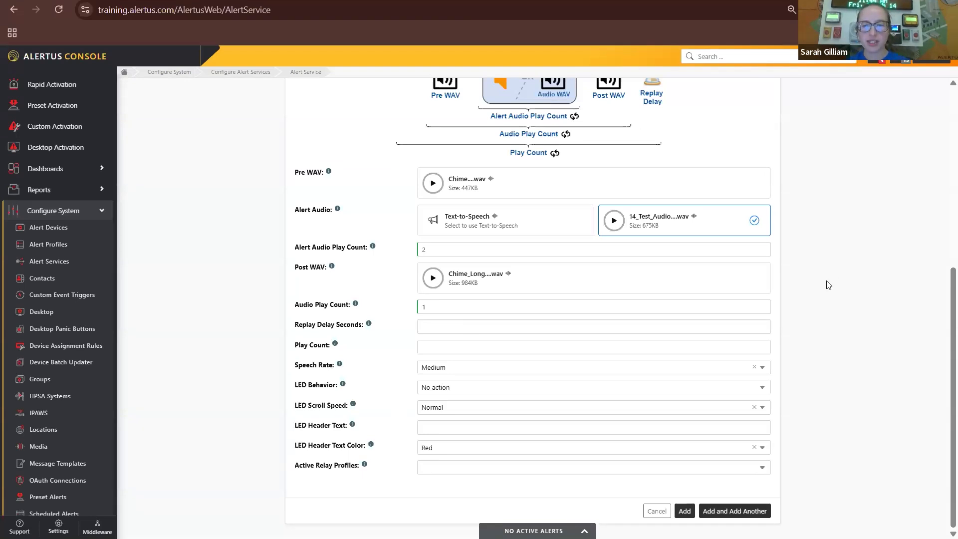
left_click(685, 511)
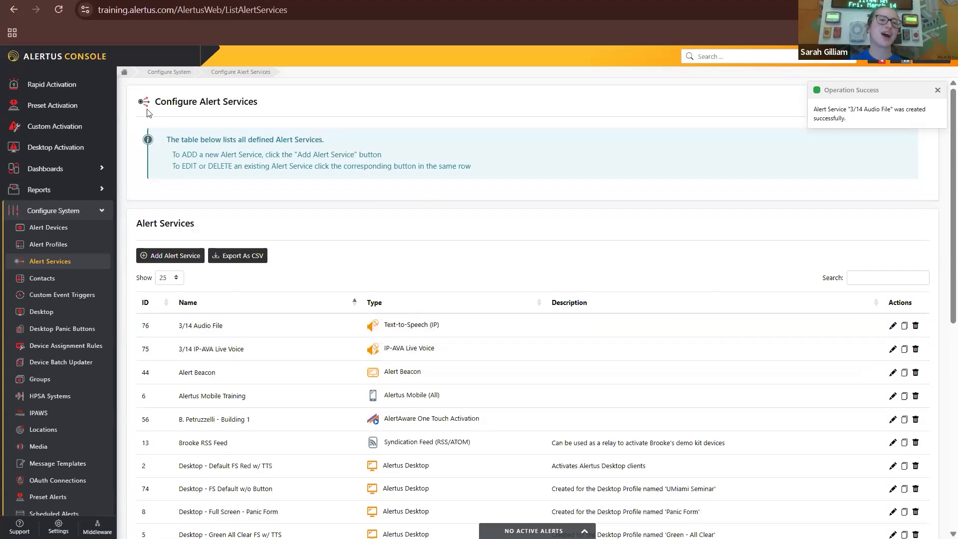
Start a custom activation with the System Test message text and set its priority to Fifth (Lowest)
left_click(69, 135)
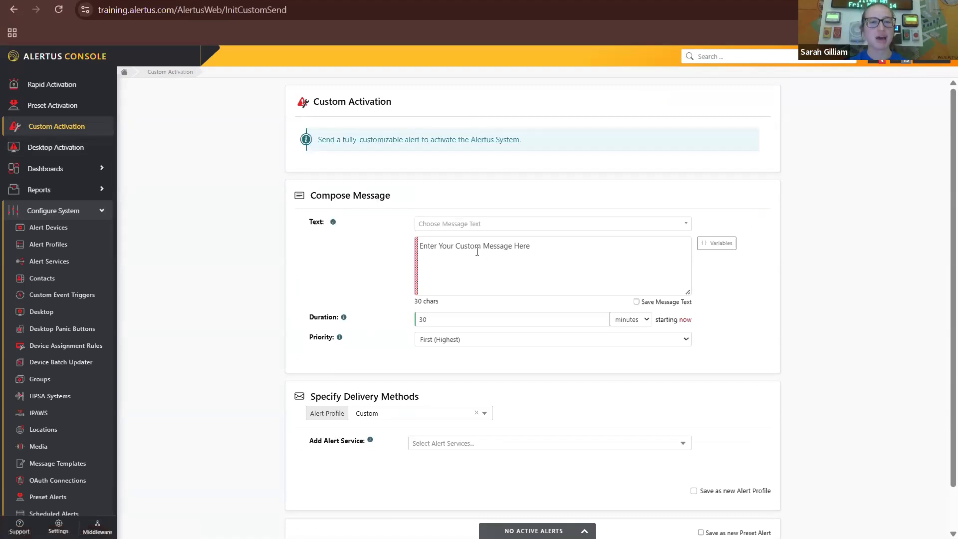
left_click(518, 225)
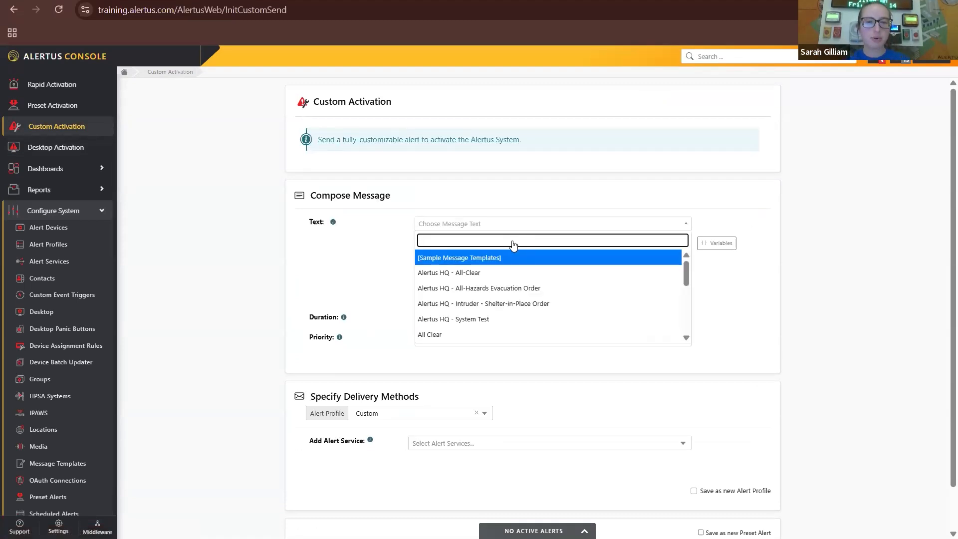
type("test")
key("Return")
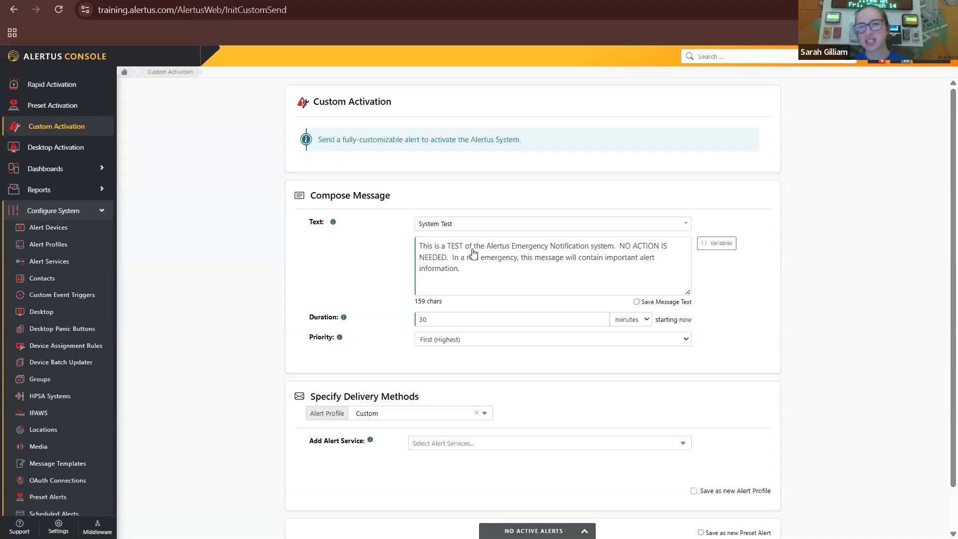
scroll(469, 233, "down", 1)
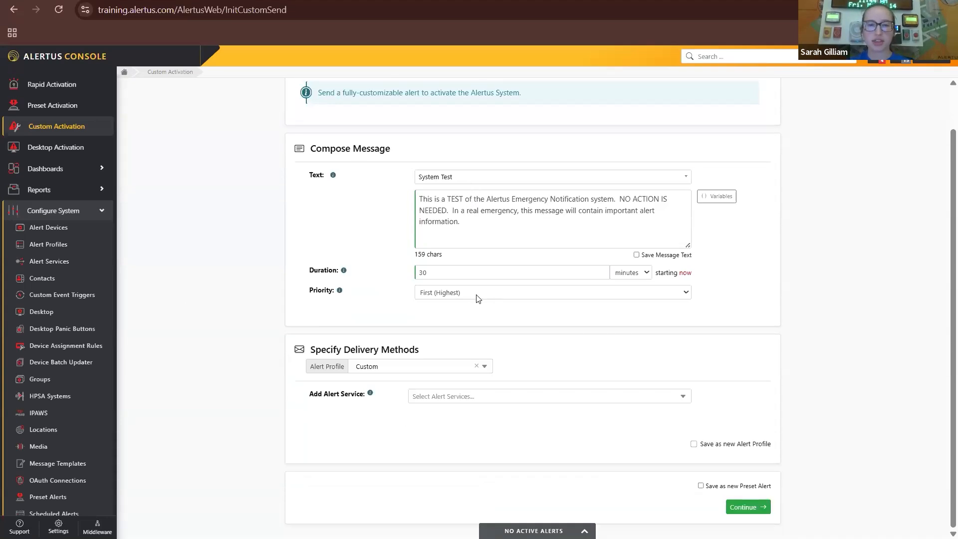
left_click(499, 291)
left_click(469, 371)
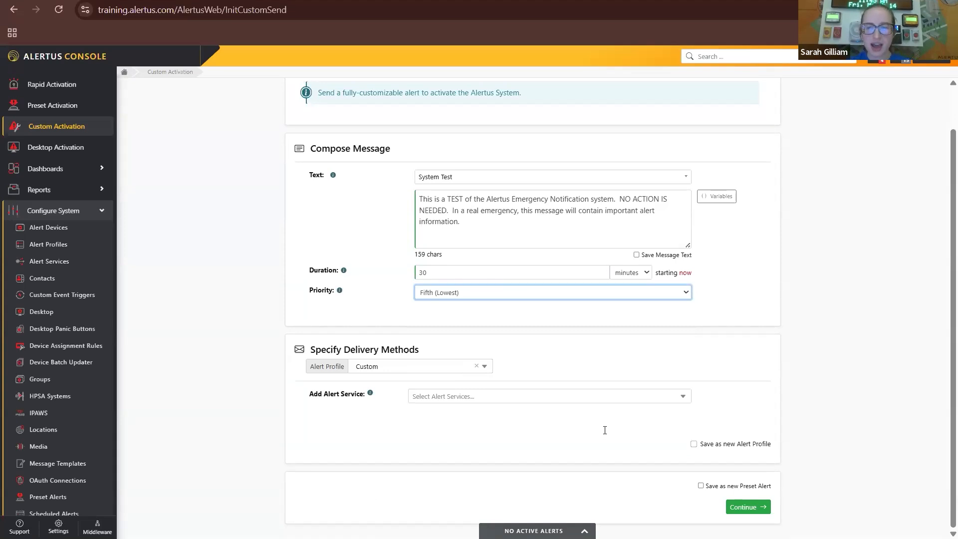
Add the 3/14 Audio File alert service as the delivery method of the custom alert
left_click(683, 400)
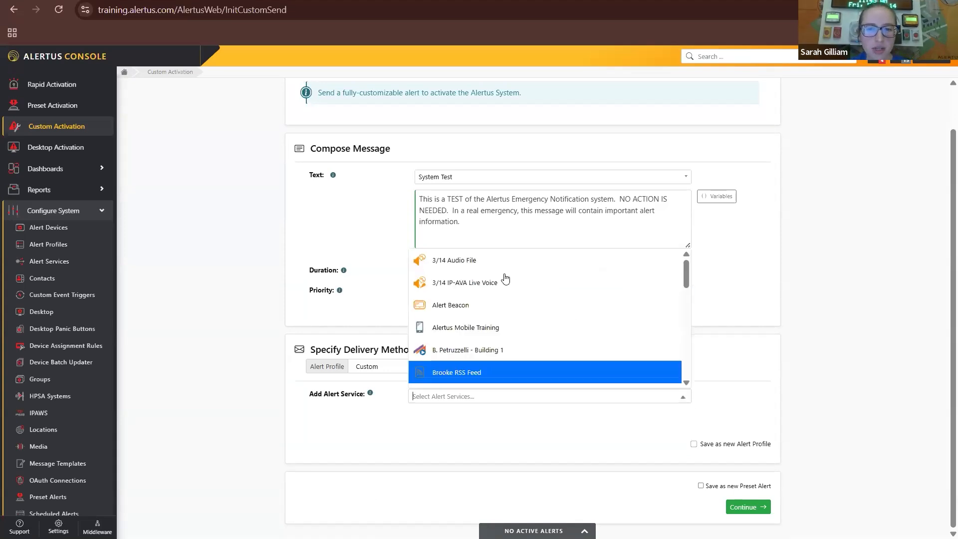
left_click(479, 268)
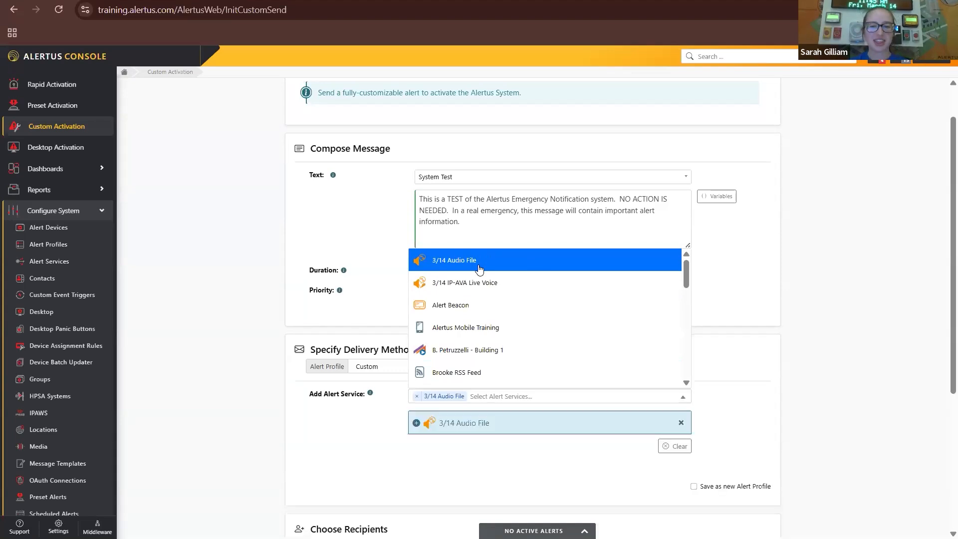
left_click(836, 384)
scroll(643, 301, "down", 1)
scroll(643, 302, "down", 2)
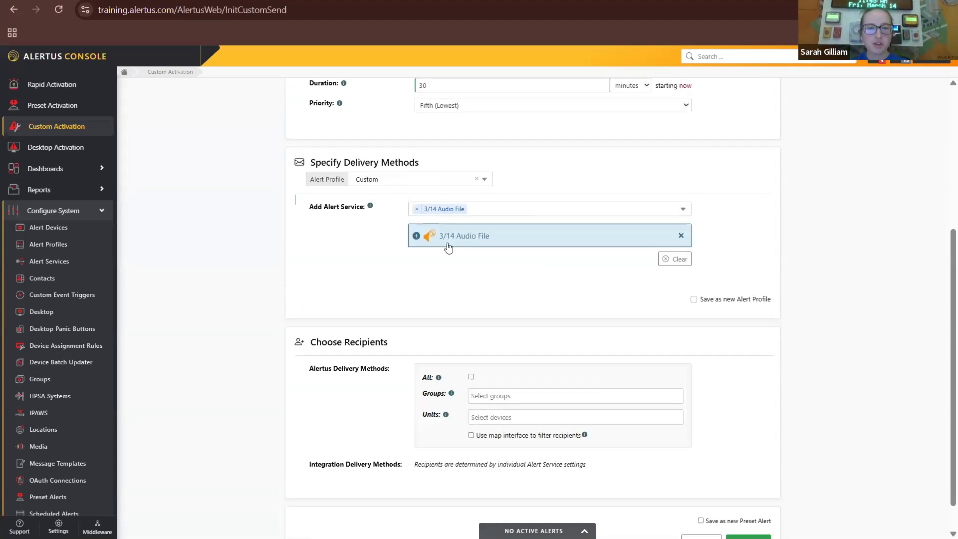
Review the 3/14 Audio File service's settings in the custom alert, including the audio files available for its Pre WAV
left_click(416, 235)
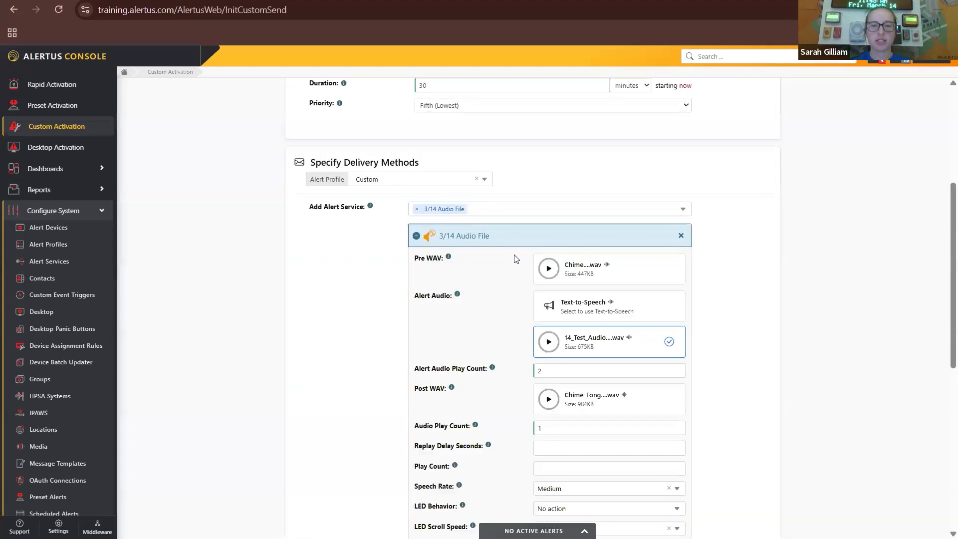
scroll(578, 341, "down", 2)
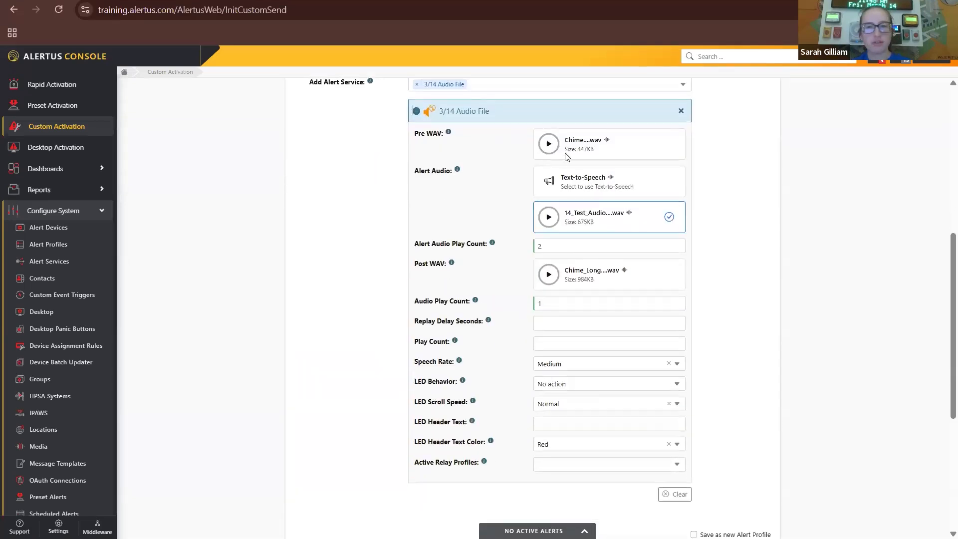
left_click(633, 149)
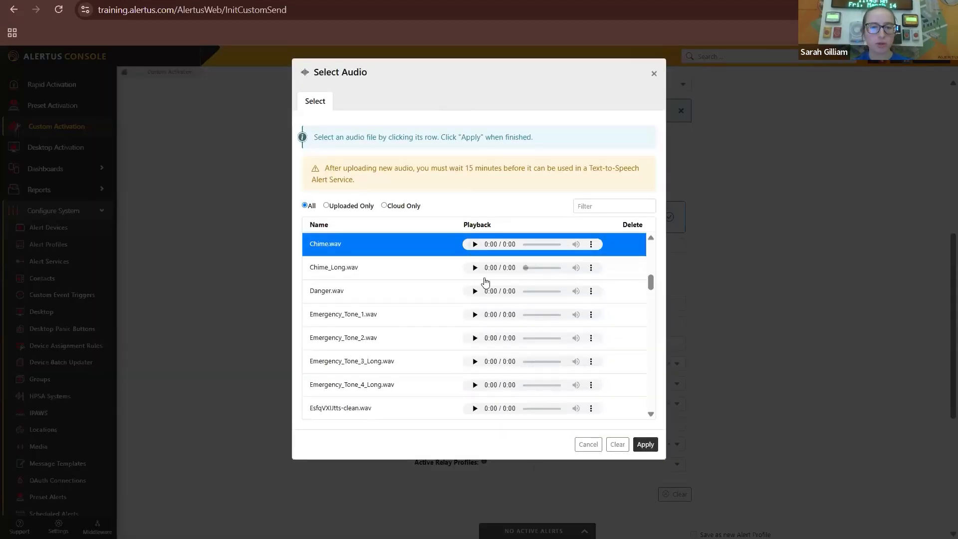
scroll(482, 279, "down", 5)
left_click(654, 73)
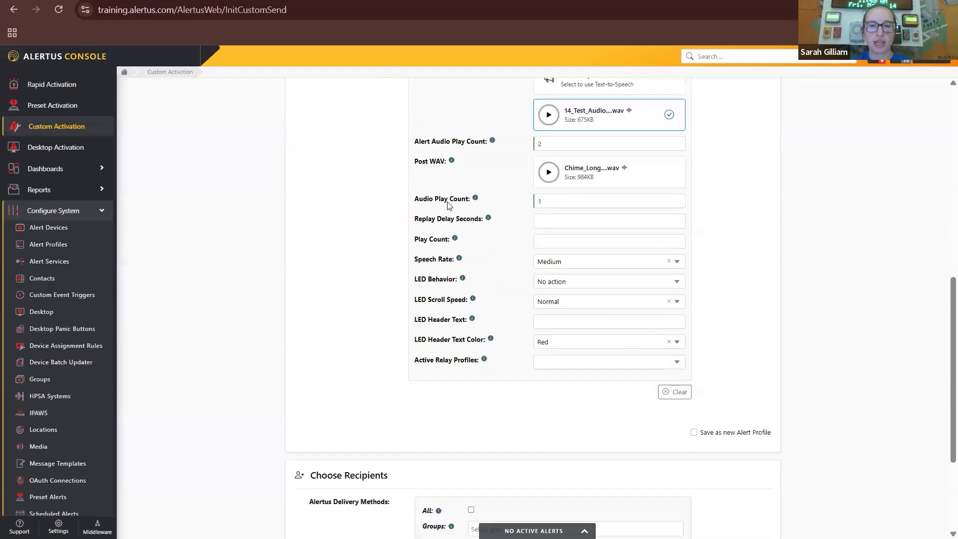
scroll(560, 381, "down", 1)
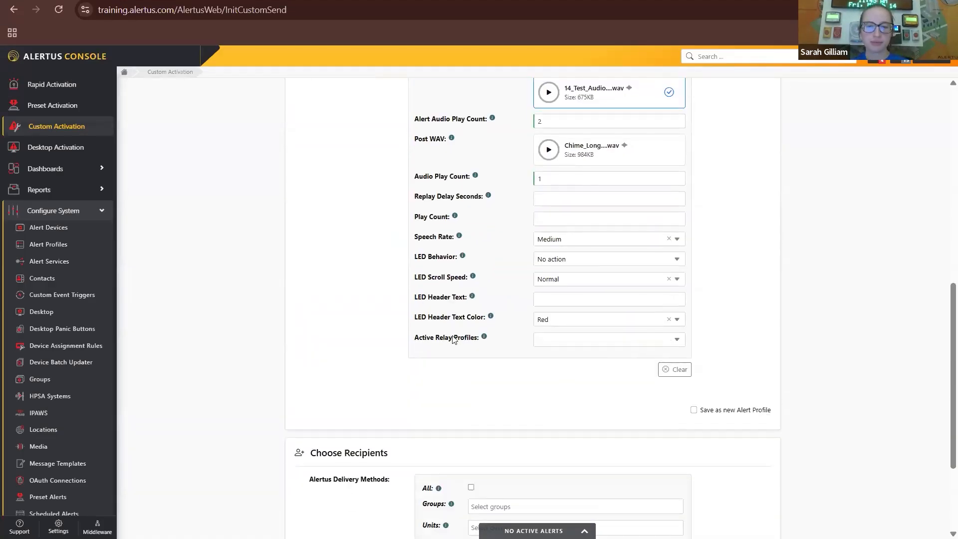
scroll(452, 336, "up", 5)
left_click(417, 236)
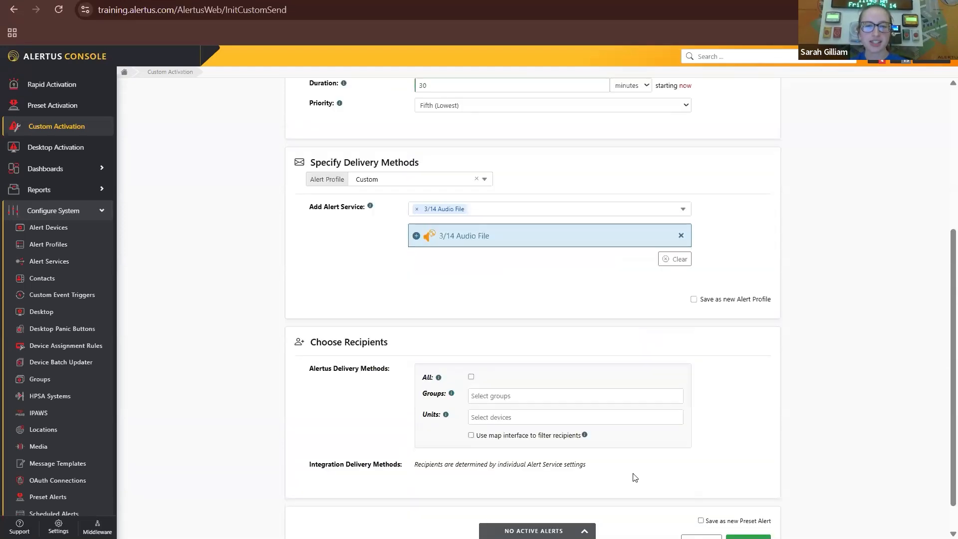
Choose the Building 1 training group as the custom alert's recipients and check the list of available alert services
scroll(635, 477, "down", 1)
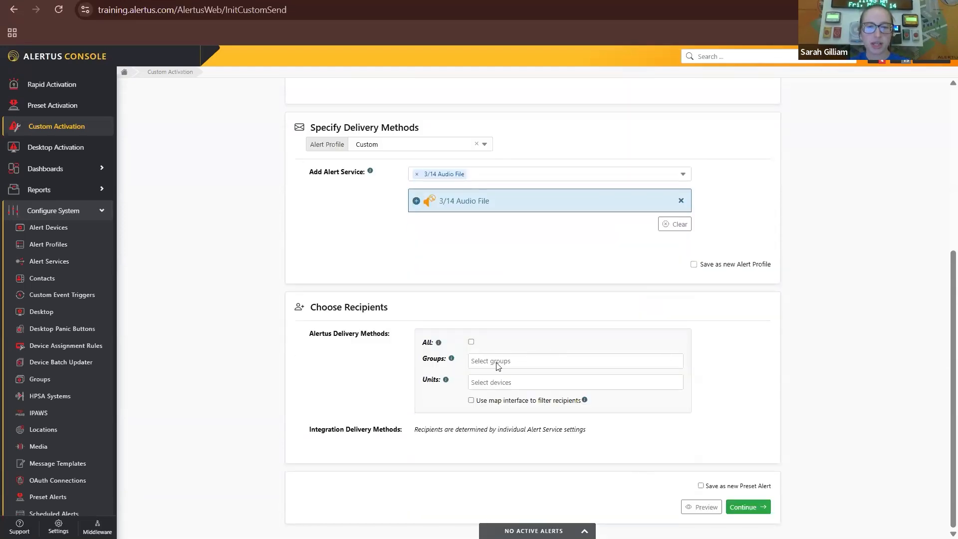
left_click(539, 422)
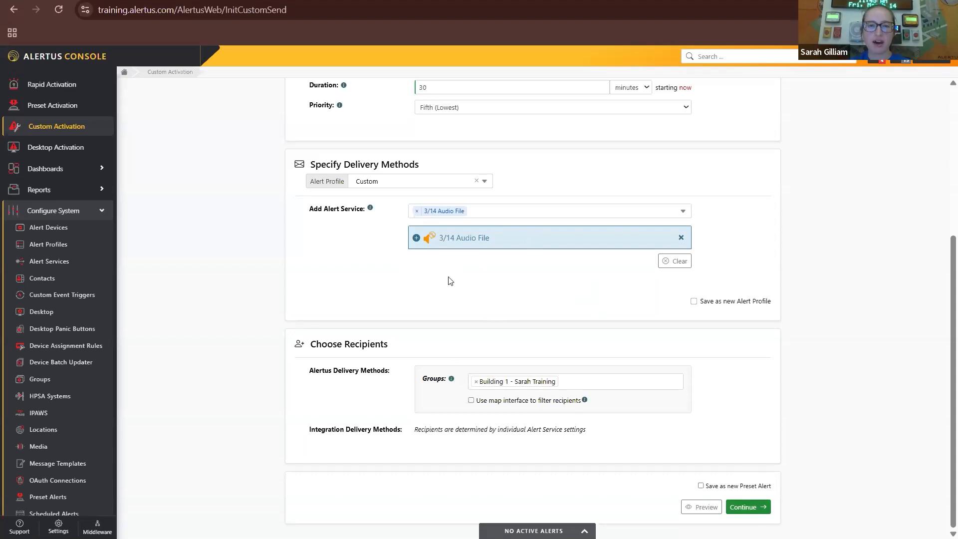
left_click(492, 221)
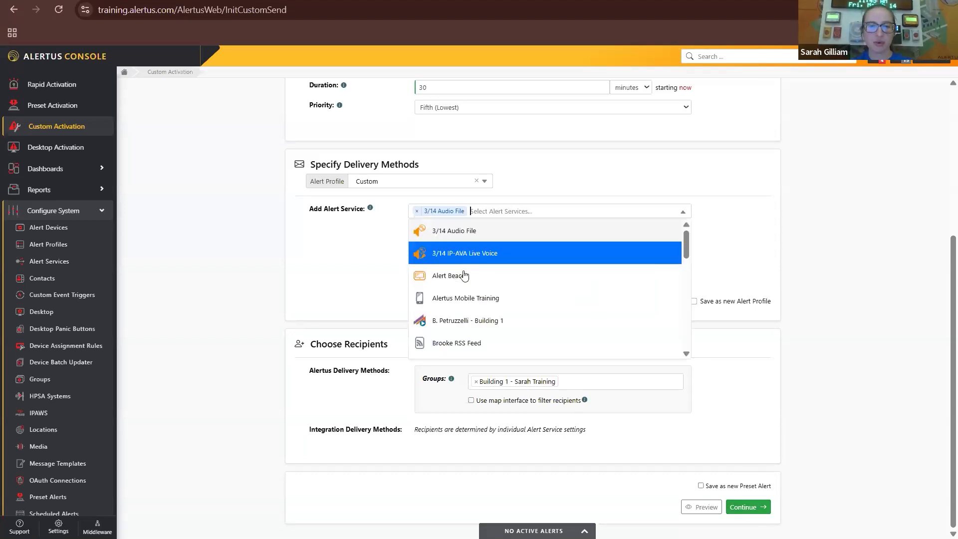
left_click(382, 270)
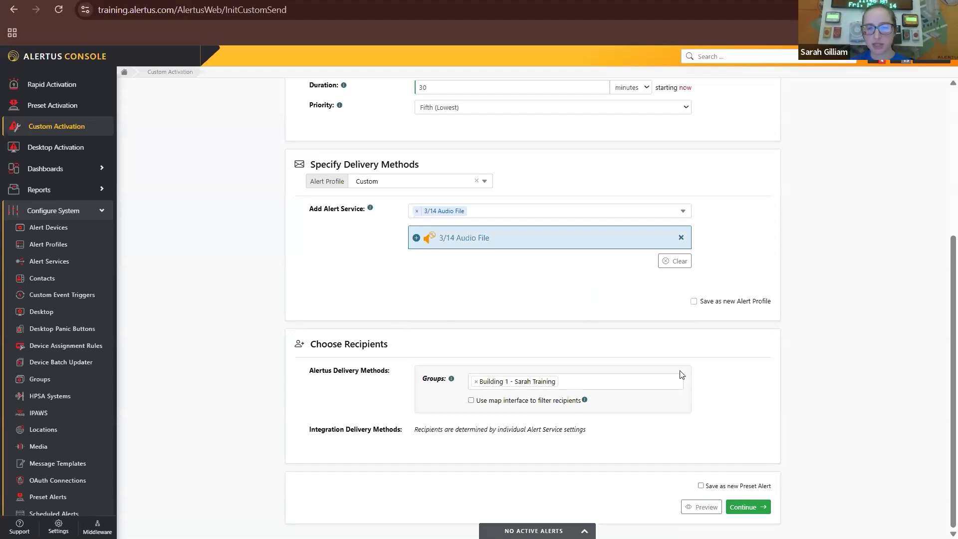
Confirm and send the custom alert, and cancel it from the active alerts after it has played
left_click(761, 508)
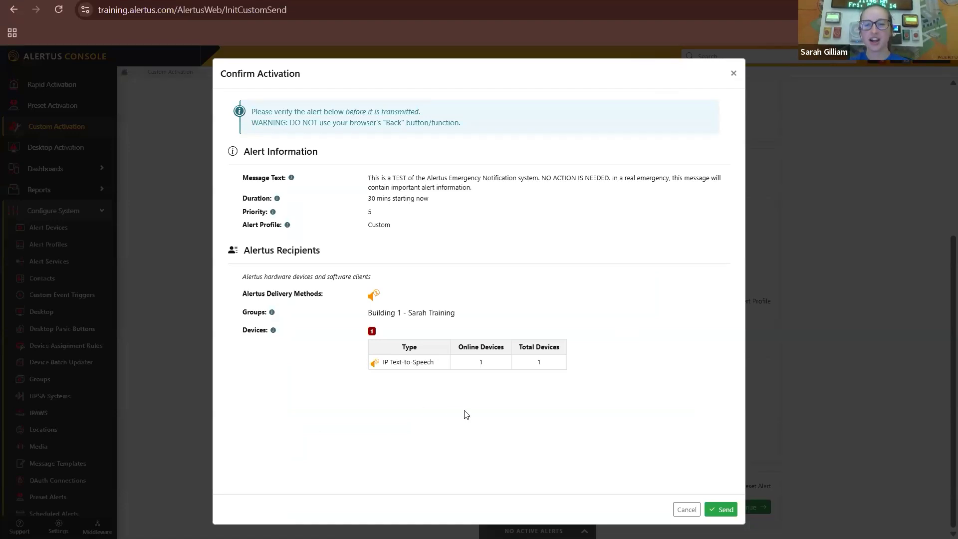
left_click(723, 510)
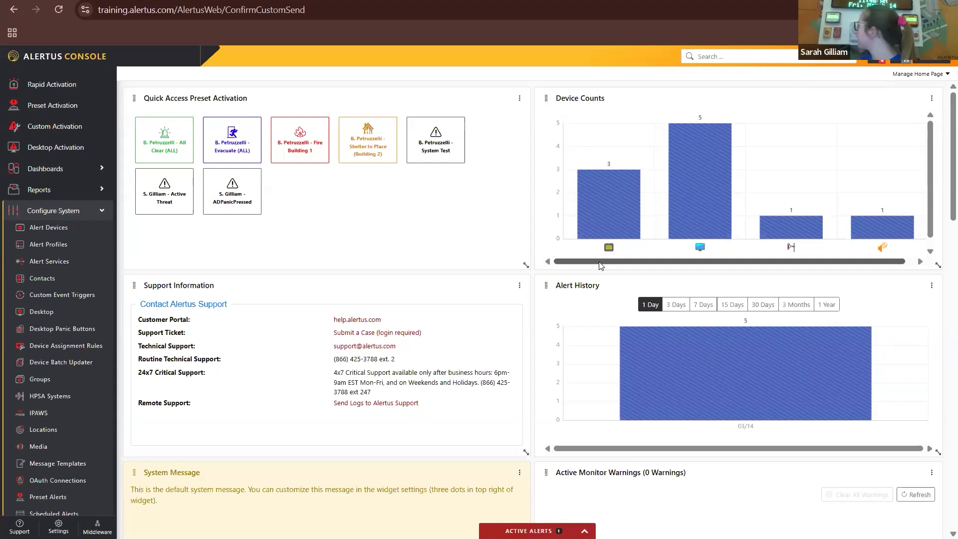
left_click(576, 532)
left_click(252, 530)
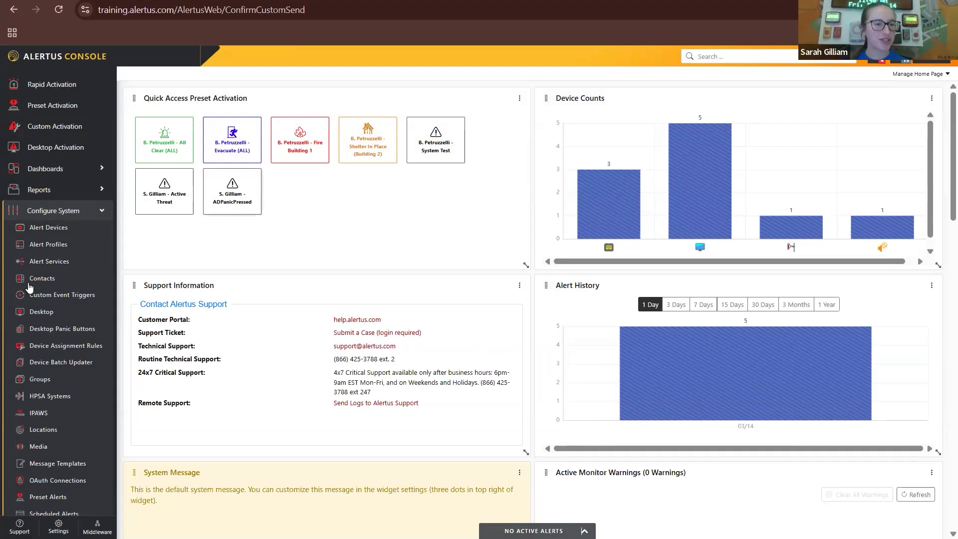
Start adding a new alert service with the Text-to-Speech (IP) service type
left_click(72, 266)
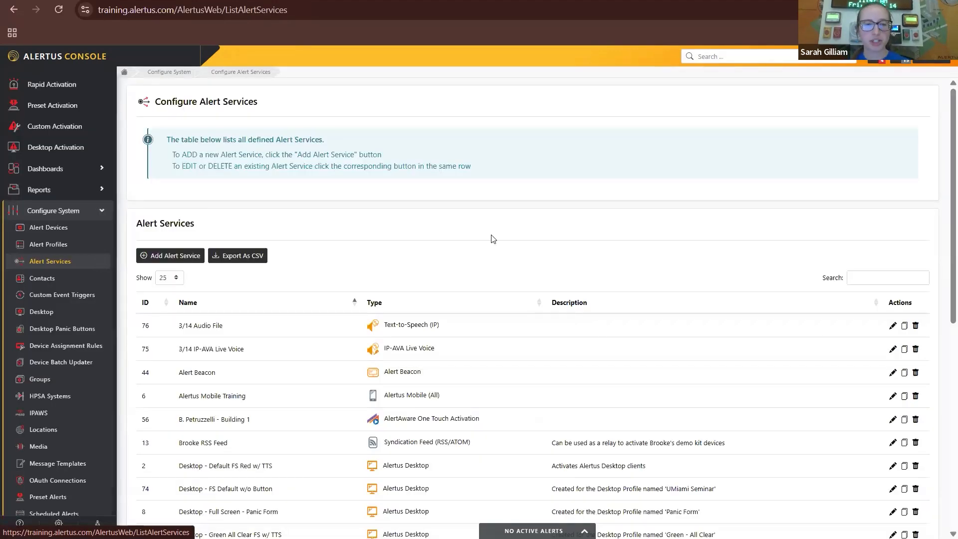
scroll(484, 245, "down", 1)
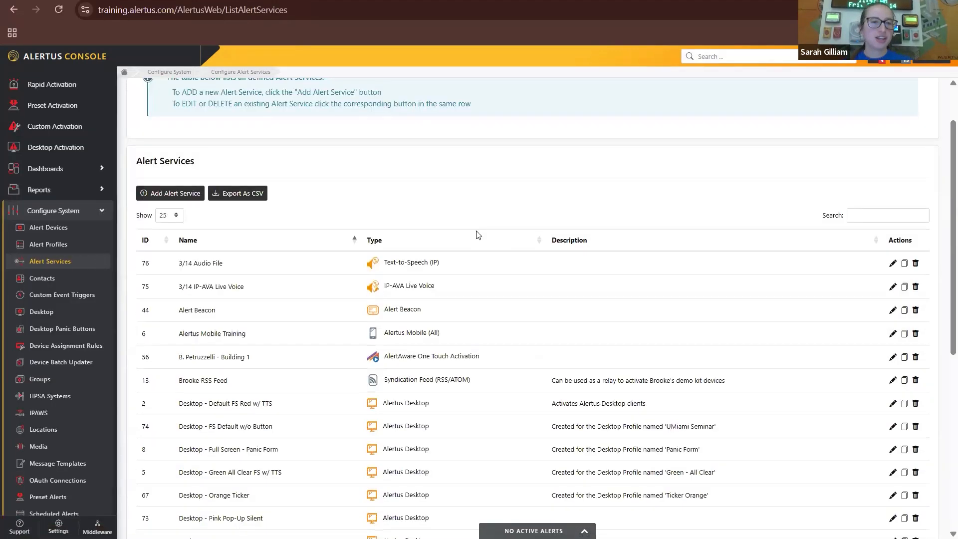
left_click(165, 194)
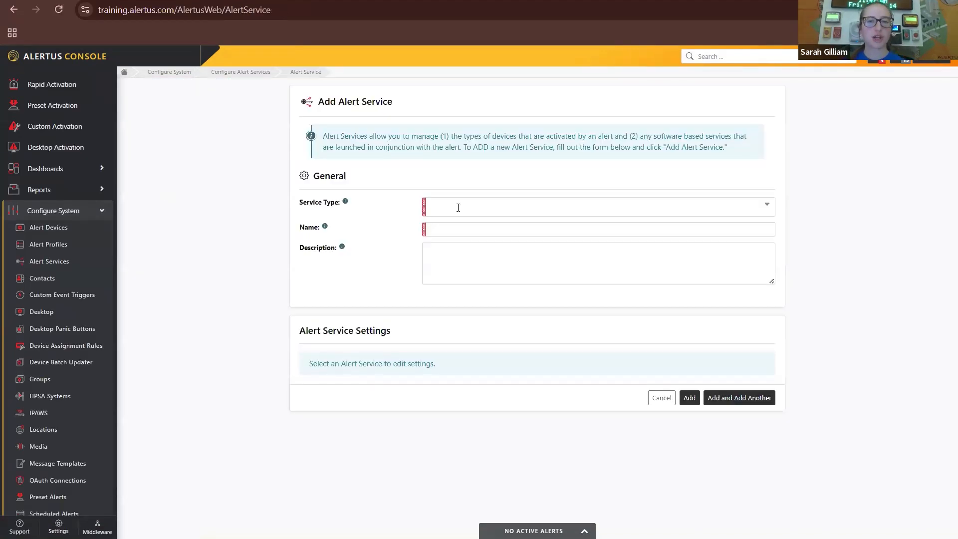
left_click(458, 208)
type("text")
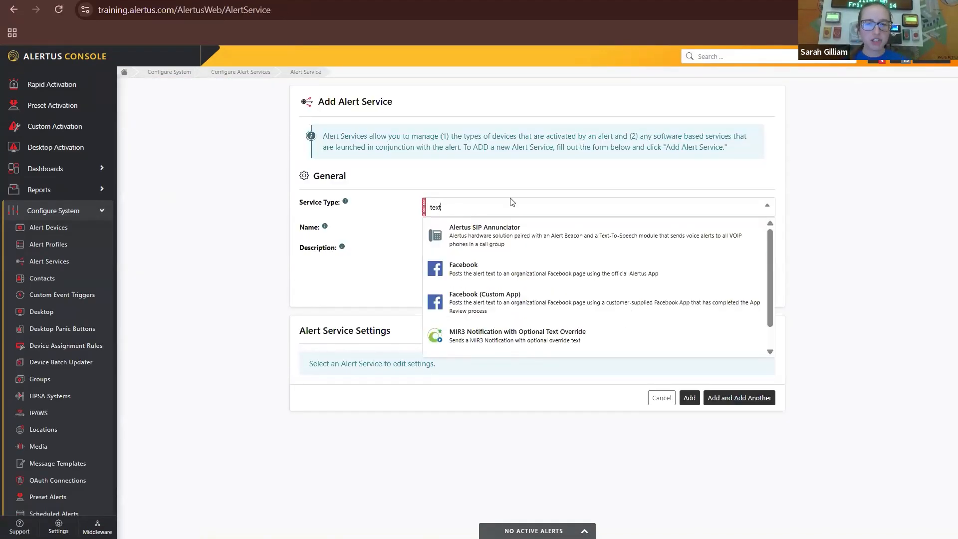
type("-")
left_click(496, 268)
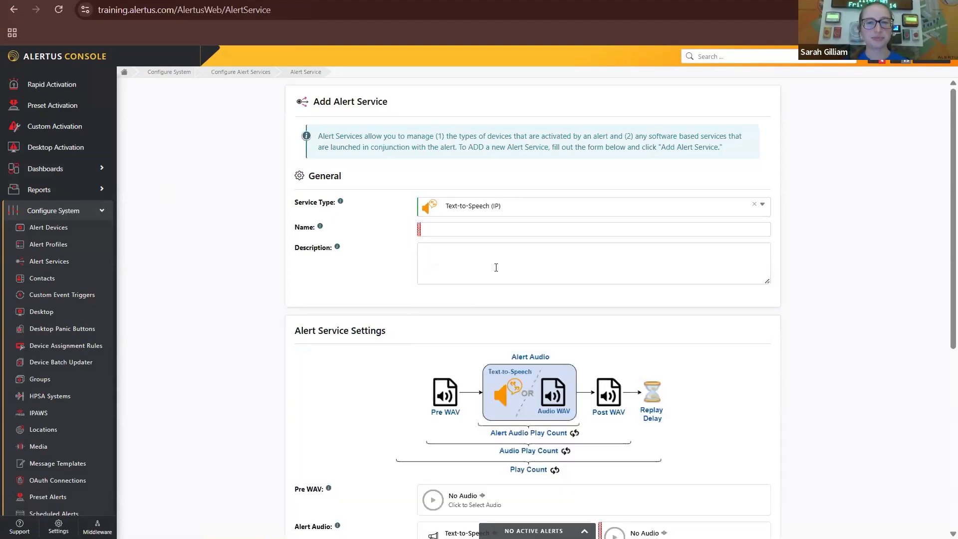
Name the new alert service 3/14 Text-to-Speech
left_click(450, 233)
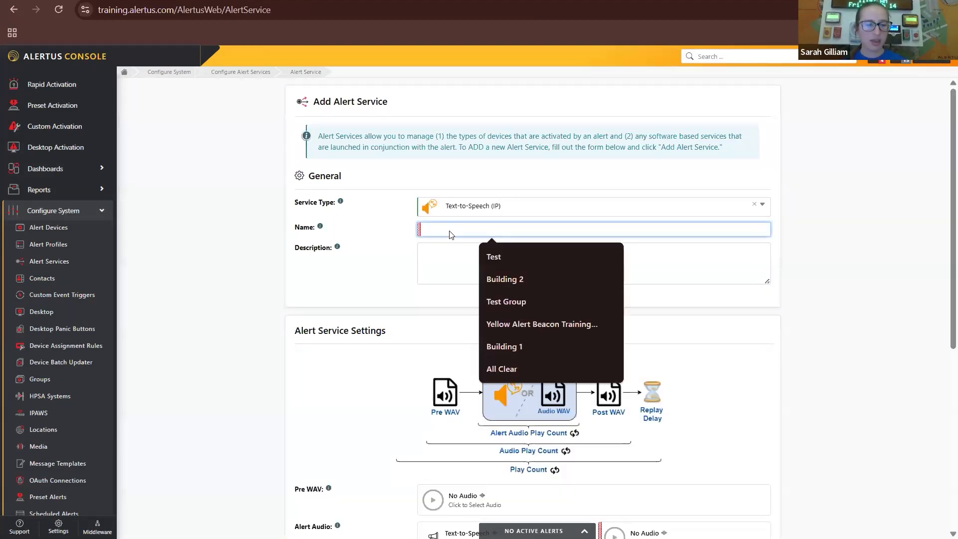
type("3/14 ")
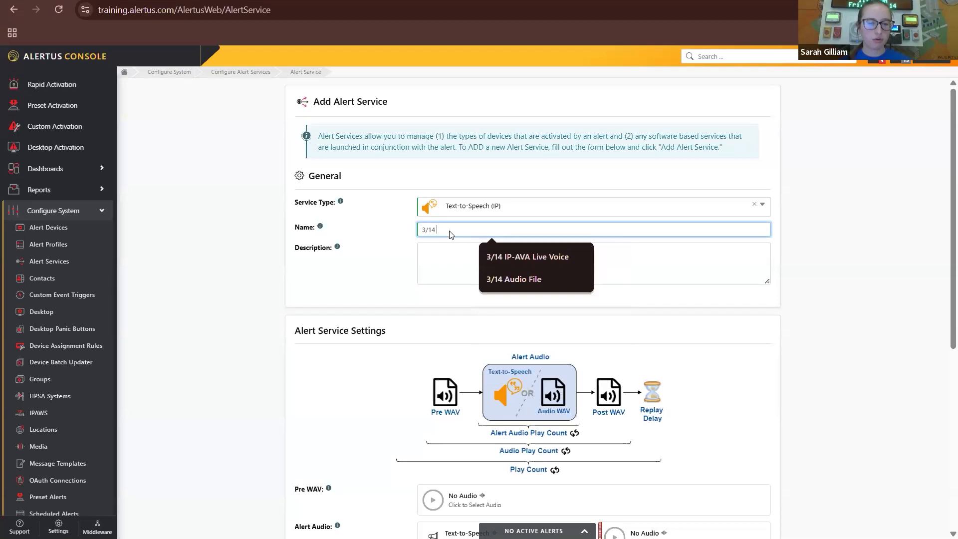
type("Text-to-Speech")
left_click(853, 308)
Preview Danger.wav and Emergency_Tone_1.wav, and apply Emergency_Tone_1.wav as the service's Pre WAV
scroll(677, 135, "down", 6)
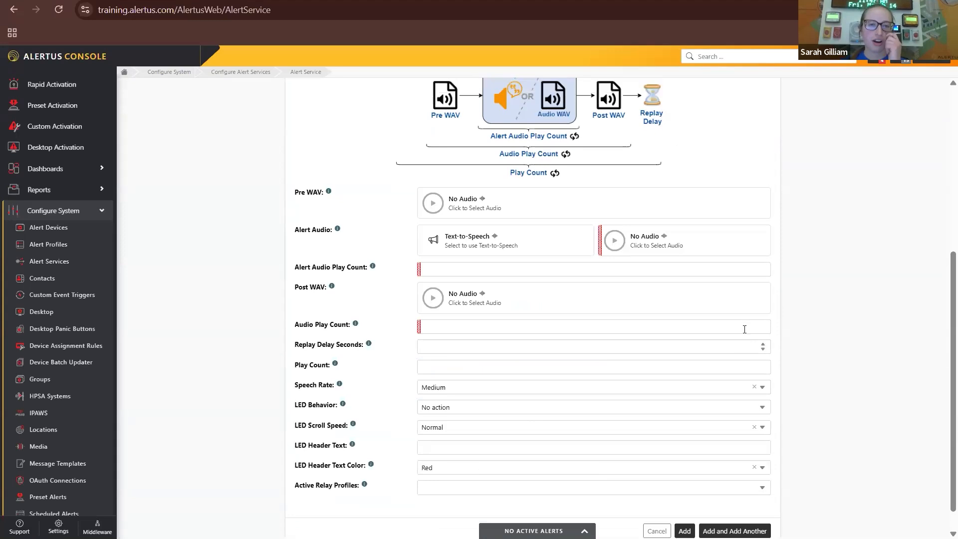
scroll(745, 330, "up", 3)
scroll(717, 343, "down", 2)
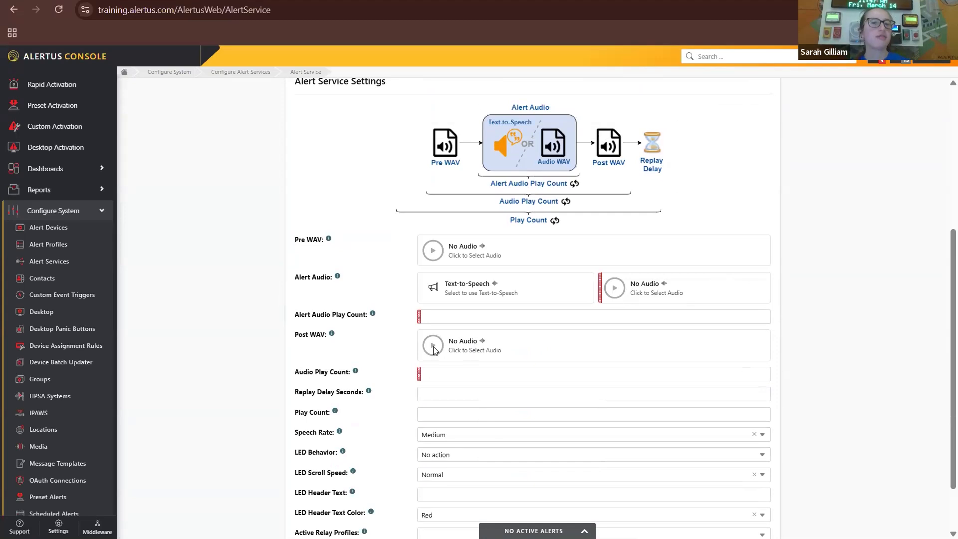
left_click(487, 256)
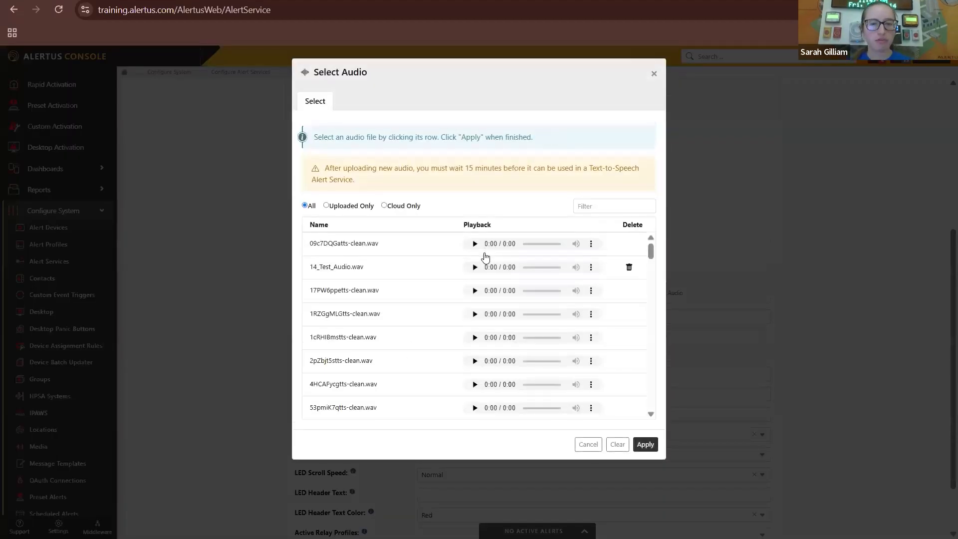
scroll(436, 256, "down", 1)
scroll(415, 297, "down", 3)
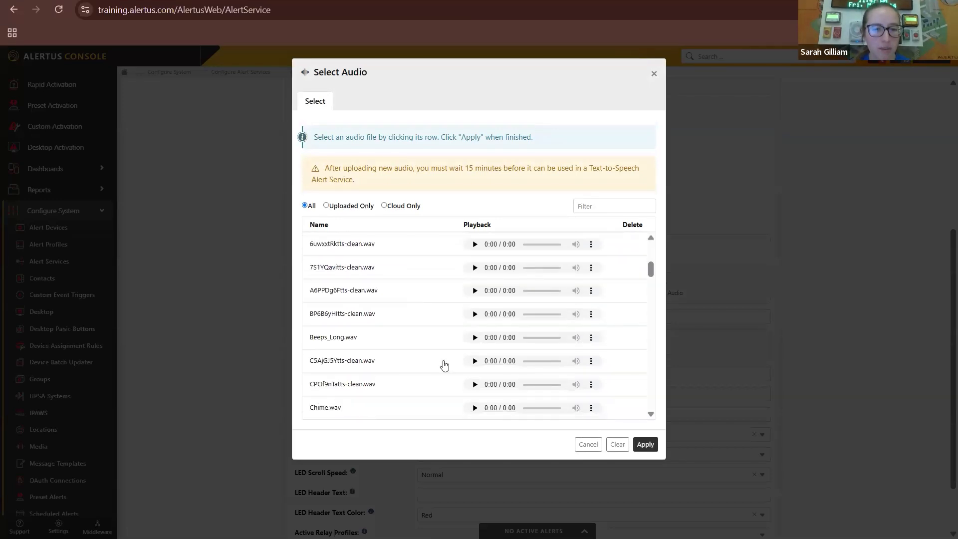
scroll(435, 381, "down", 2)
scroll(439, 361, "down", 1)
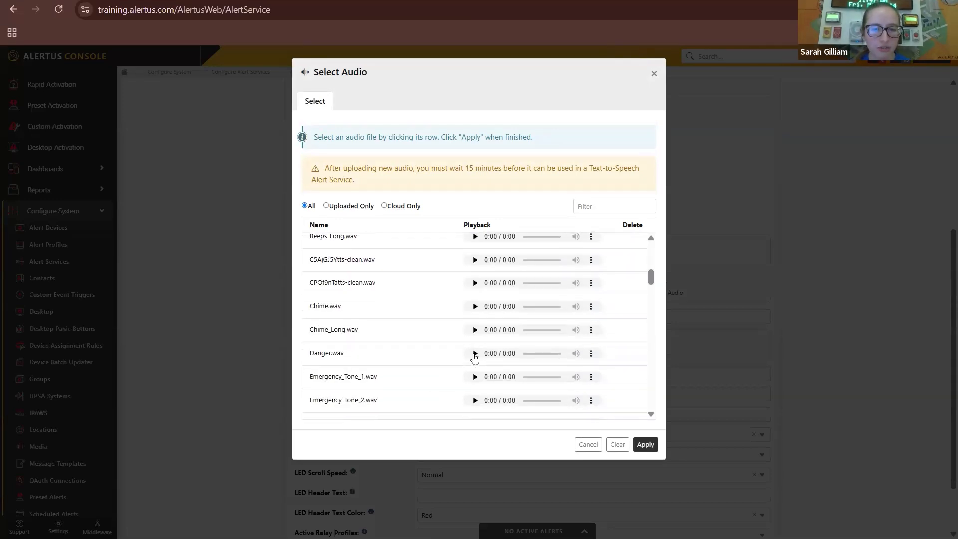
left_click(475, 354)
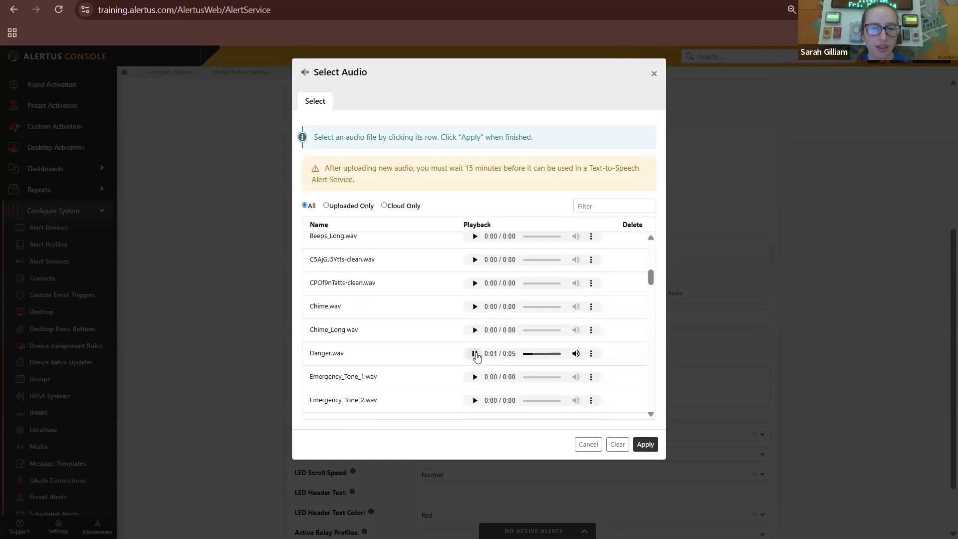
left_click(475, 356)
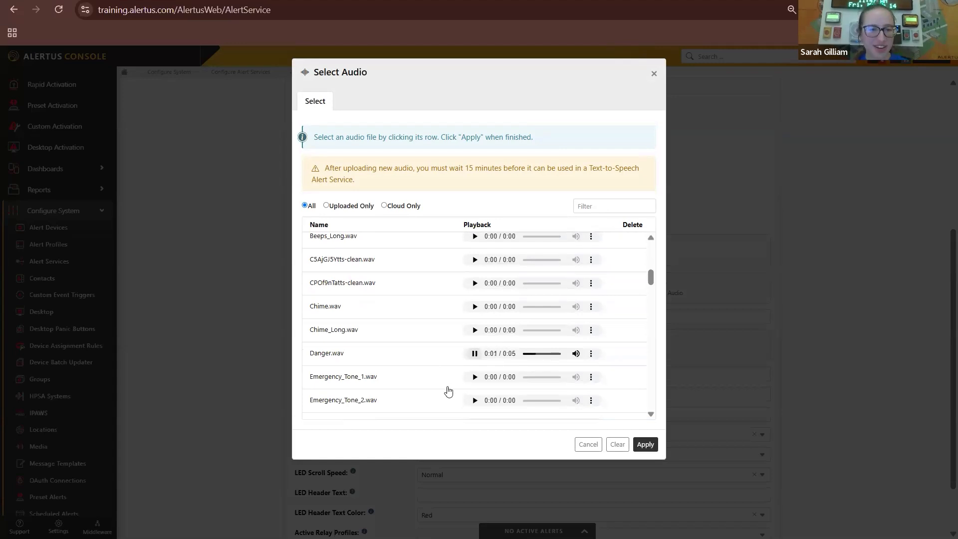
left_click(475, 379)
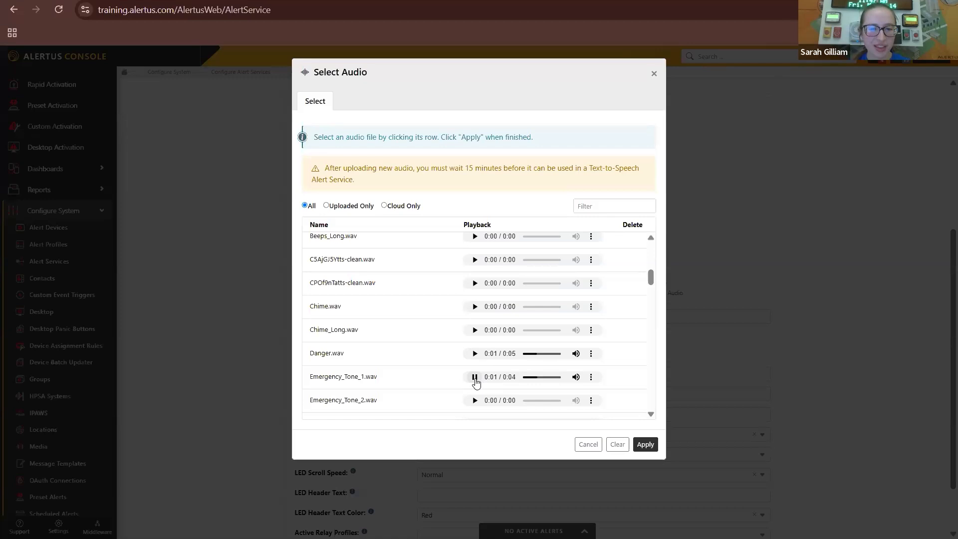
left_click(452, 384)
left_click(643, 446)
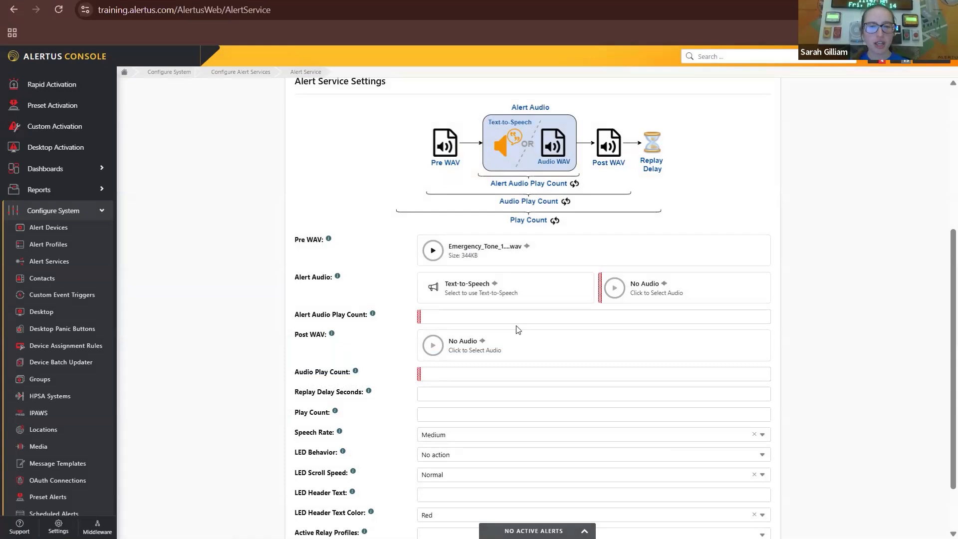
Use Text-to-Speech as the Alert Audio and set the Alert Audio Play Count to 3
left_click(495, 294)
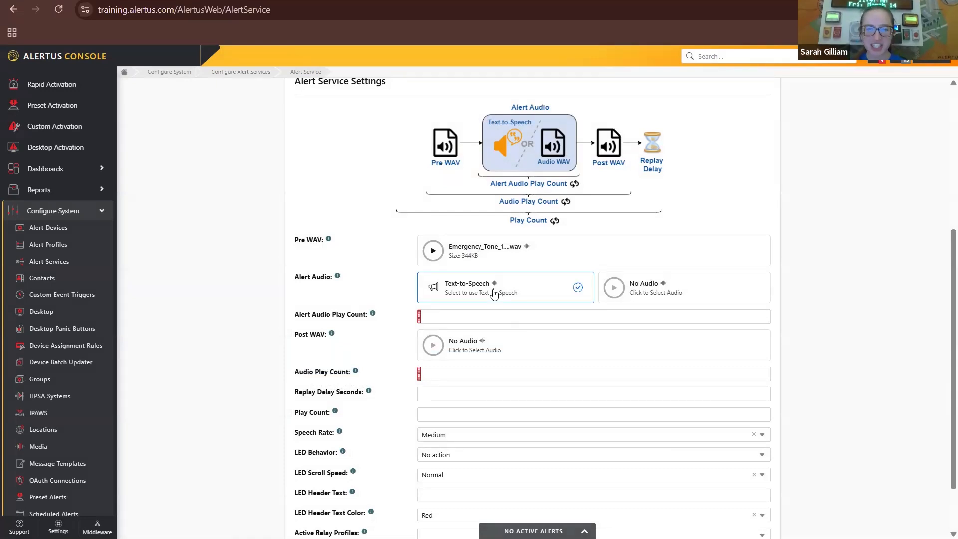
scroll(456, 265, "down", 1)
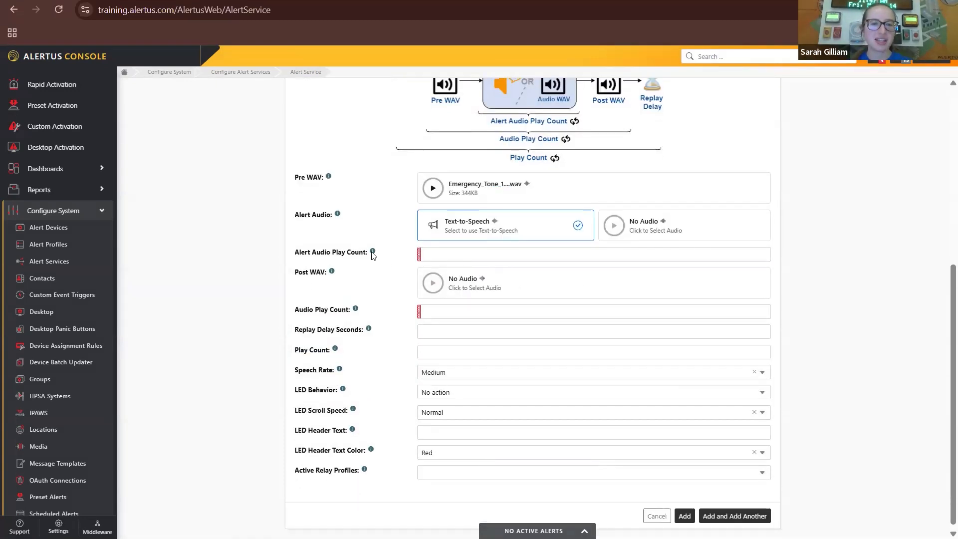
left_click(469, 255)
type("3")
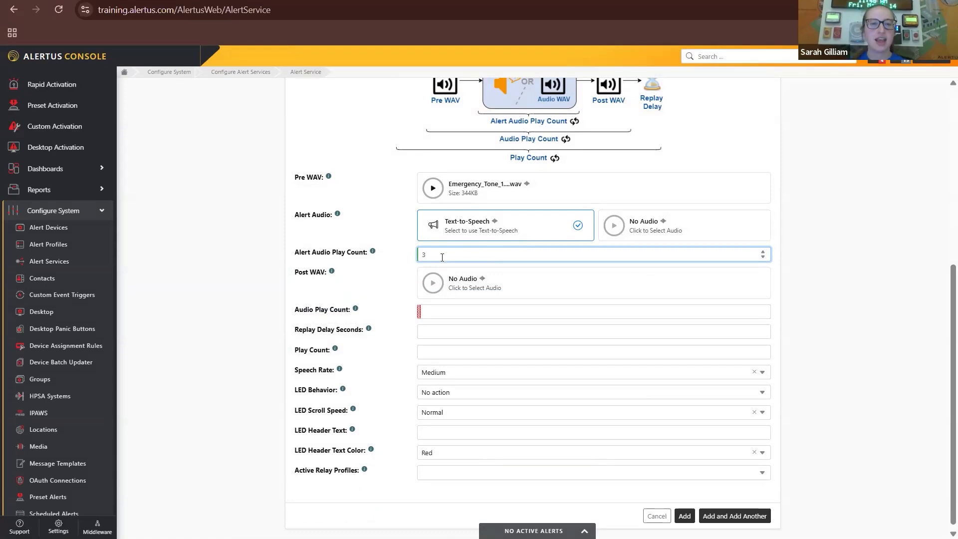
Apply Chime.wav as the Post WAV of the alert service
left_click(441, 288)
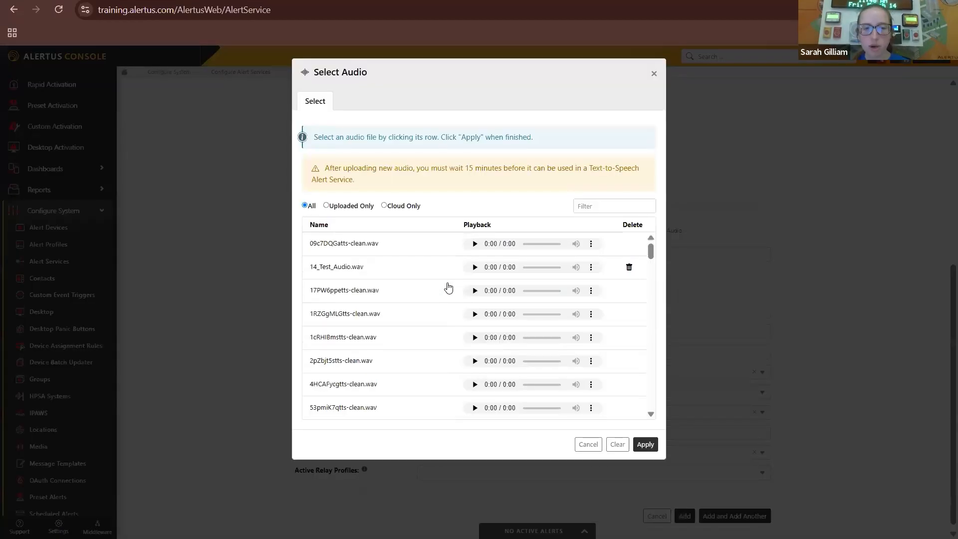
scroll(434, 285, "down", 8)
scroll(425, 300, "up", 2)
left_click(425, 305)
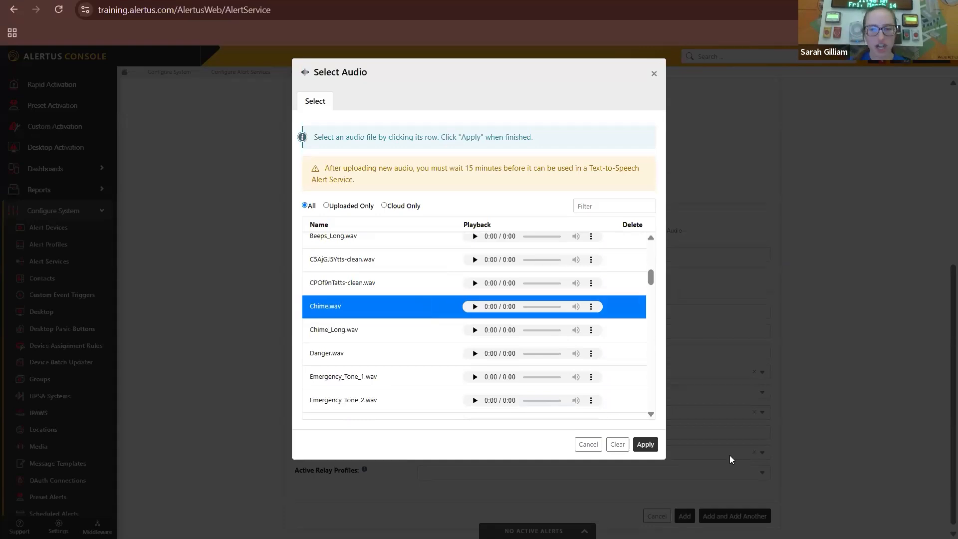
left_click(647, 445)
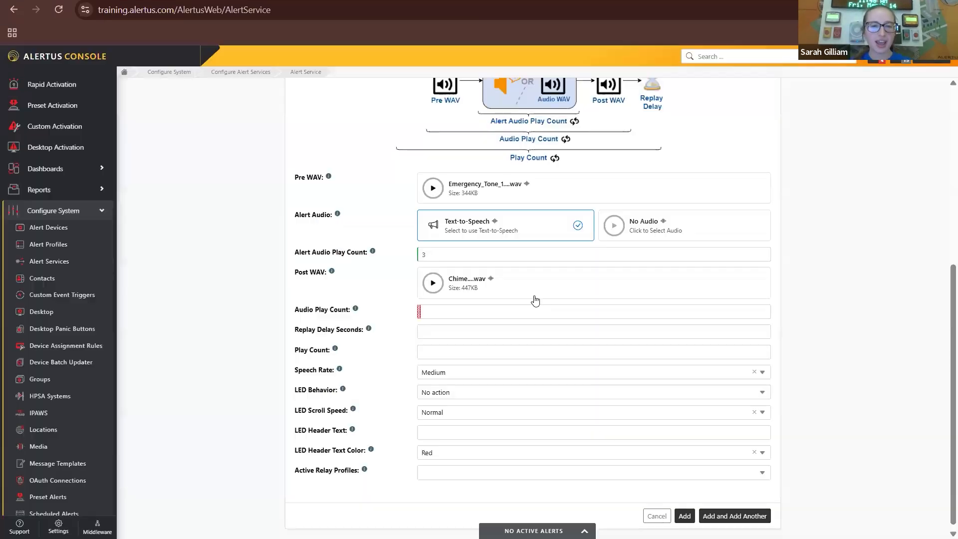
Set the Audio Play Count to 1, check the Speech Rate choices, and add the Text-to-Speech alert service
left_click(474, 307)
type("1")
left_click(843, 346)
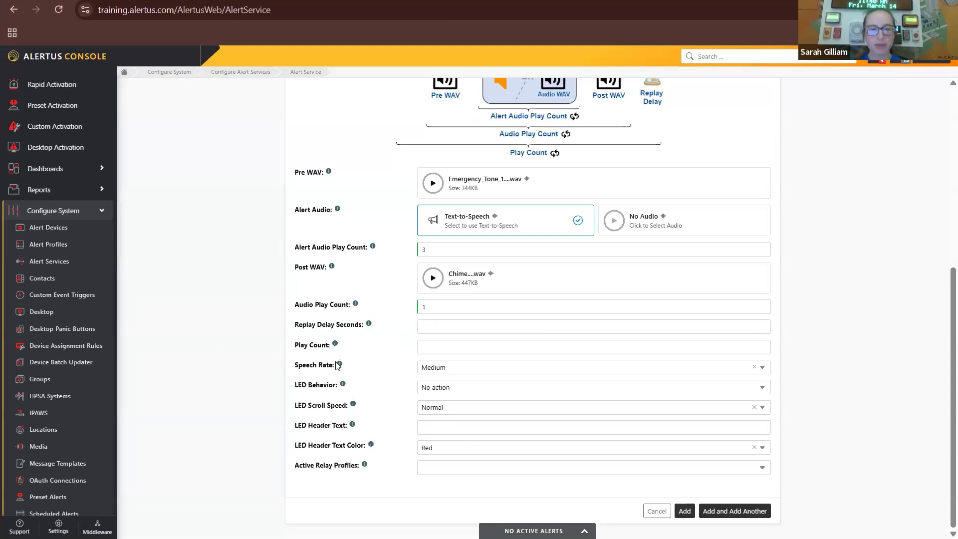
left_click(462, 370)
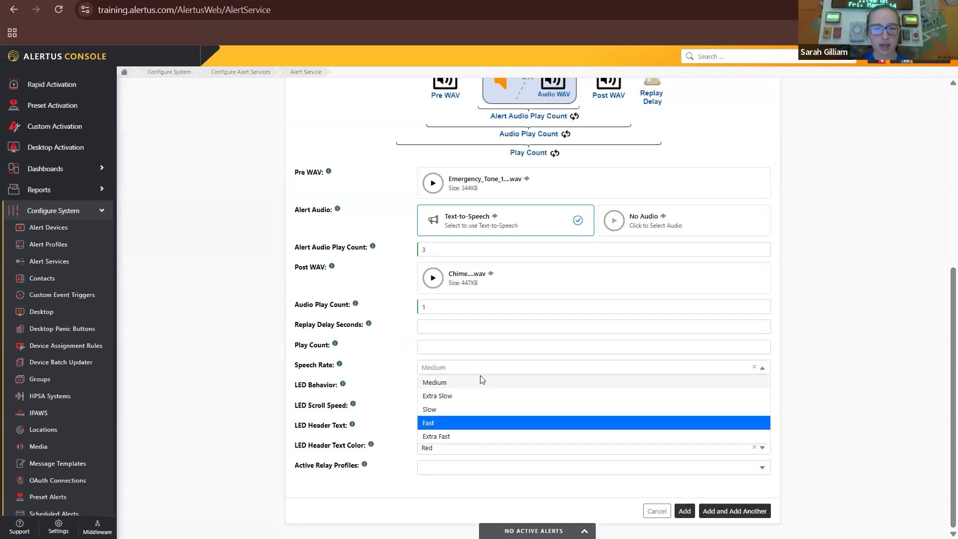
left_click(379, 345)
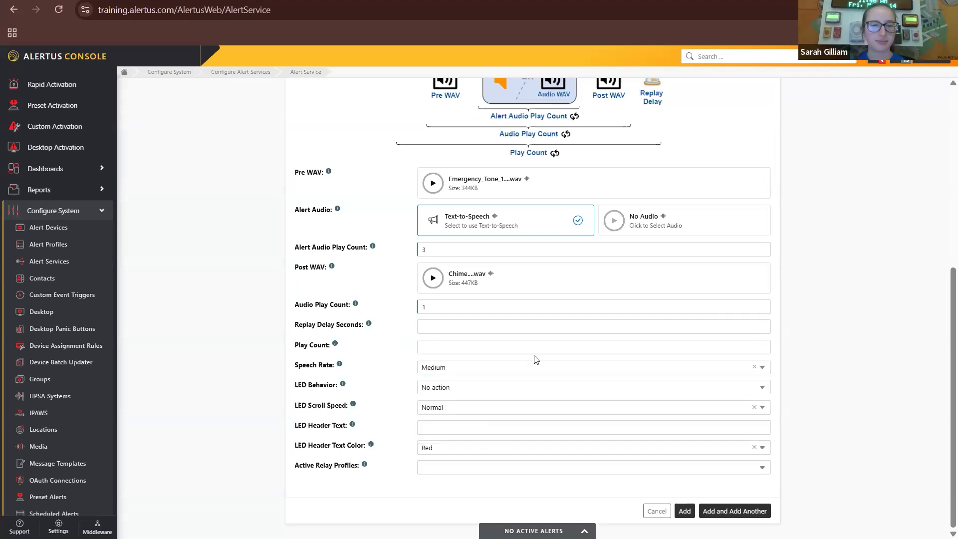
left_click(685, 512)
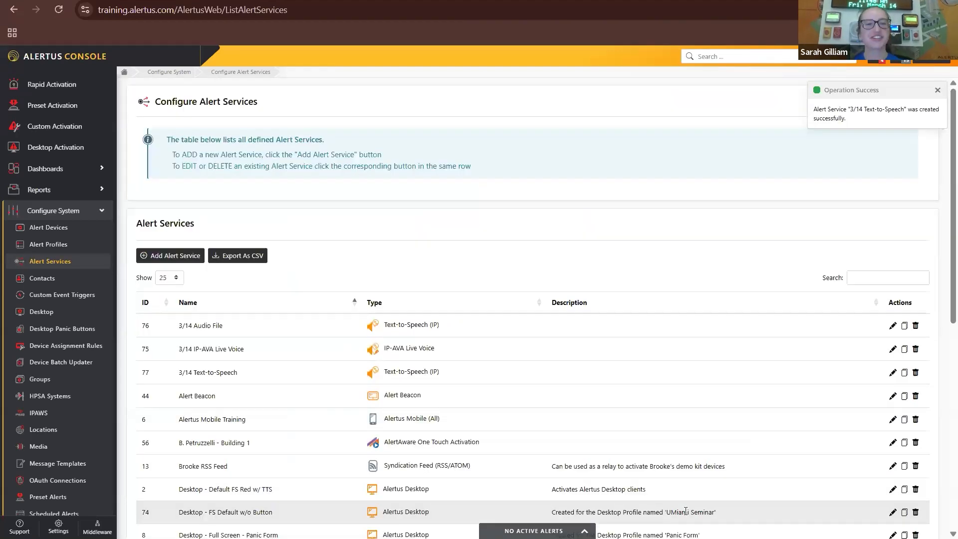
Start a custom activation and use the Fire Evacuation Order template as its message text
left_click(60, 128)
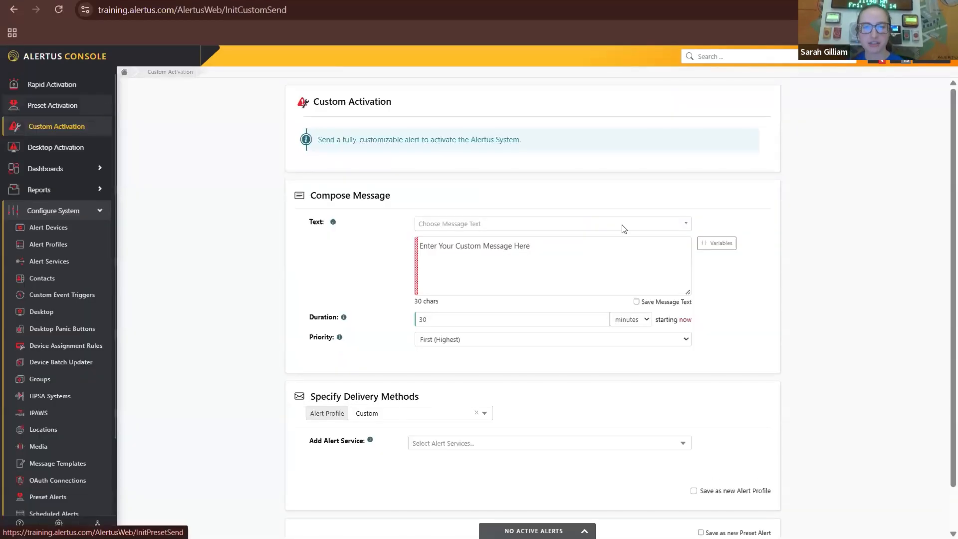
scroll(473, 302, "down", 1)
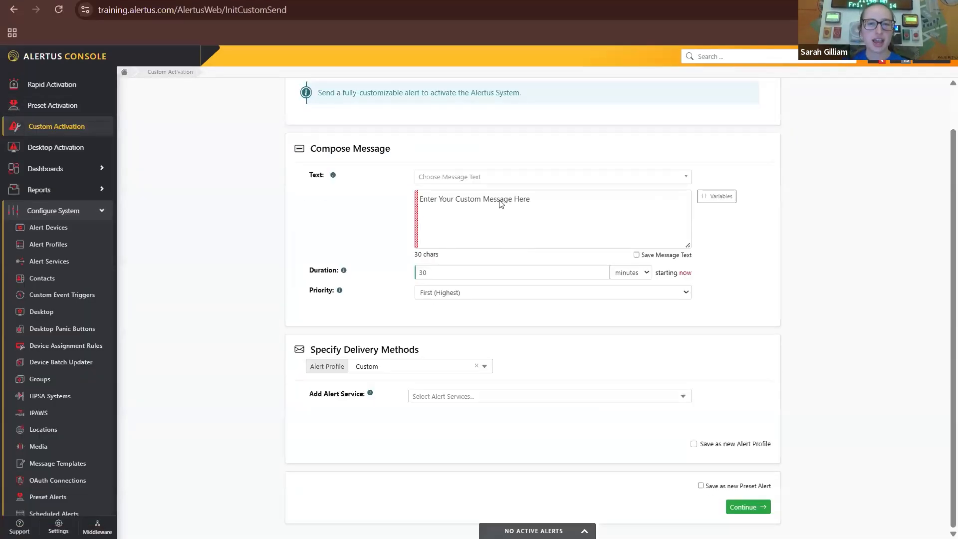
left_click(501, 181)
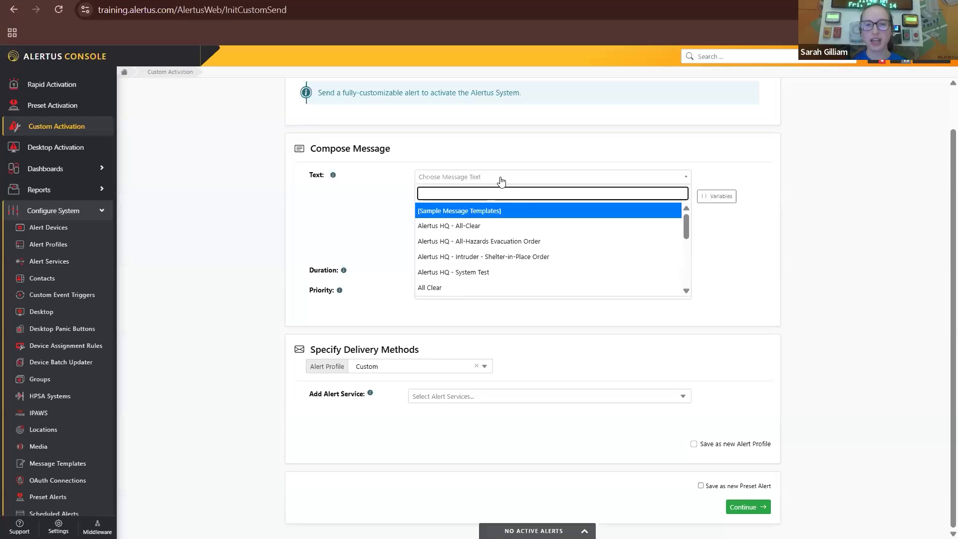
type("fire")
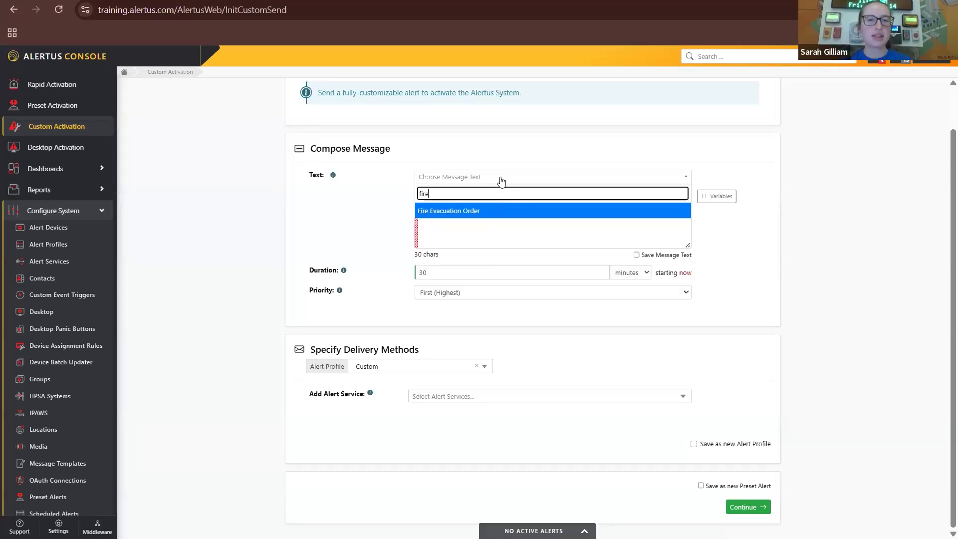
left_click(460, 213)
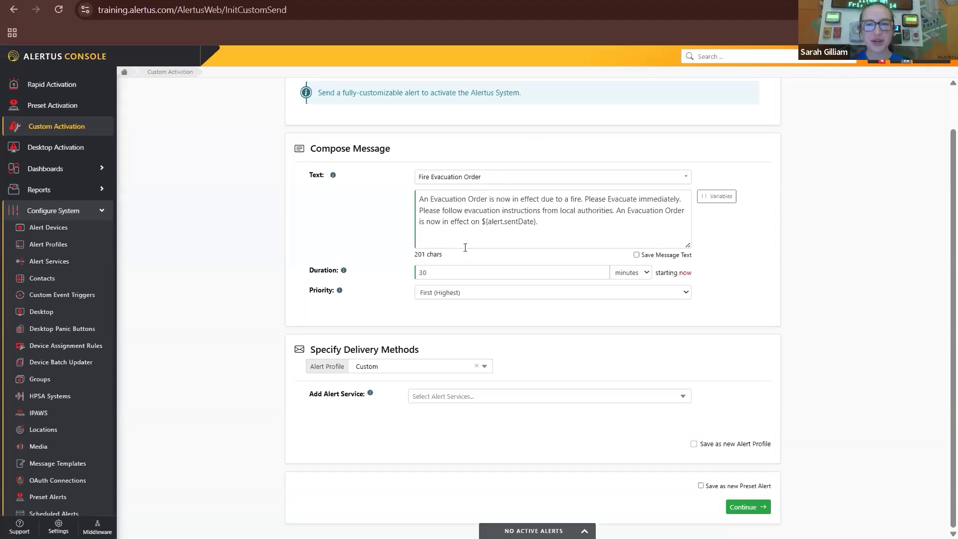
left_click(535, 246)
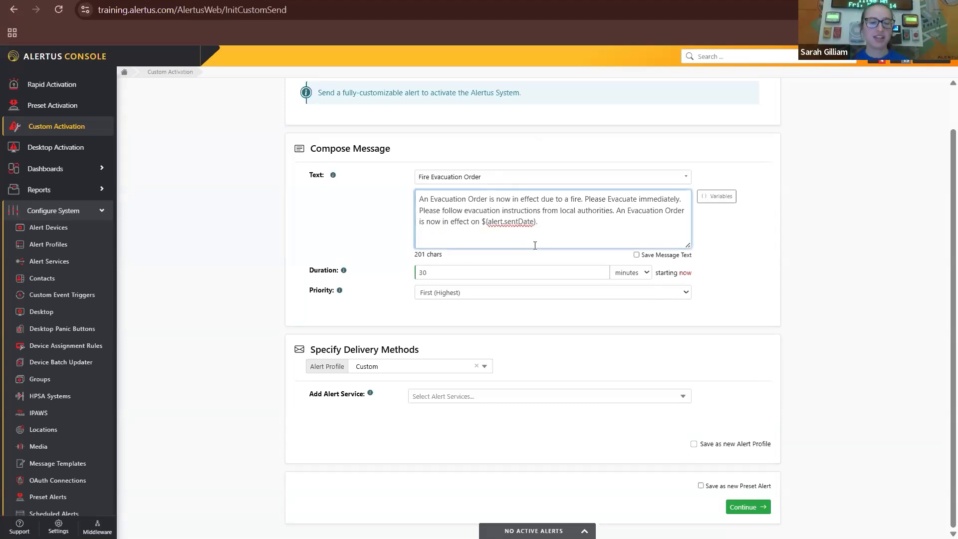
type("custom")
key("BackSpace")
key("BackSpace")
key("BackSpace")
key("BackSpace")
key("BackSpace")
key("BackSpace")
key("BackSpace")
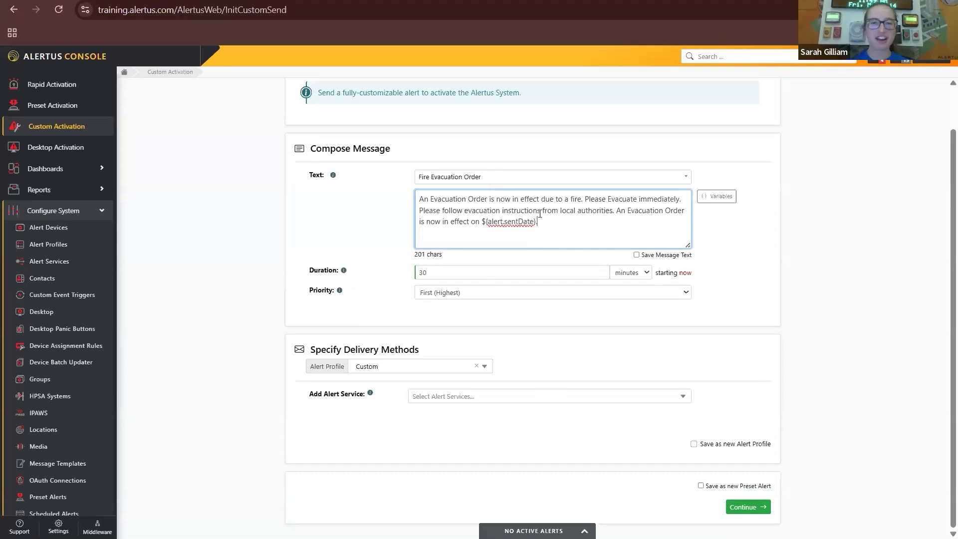
Add the 3/14 Text-to-Speech and Desktop - Default FS Red w/ TTS alert services to the custom alert
left_click(515, 404)
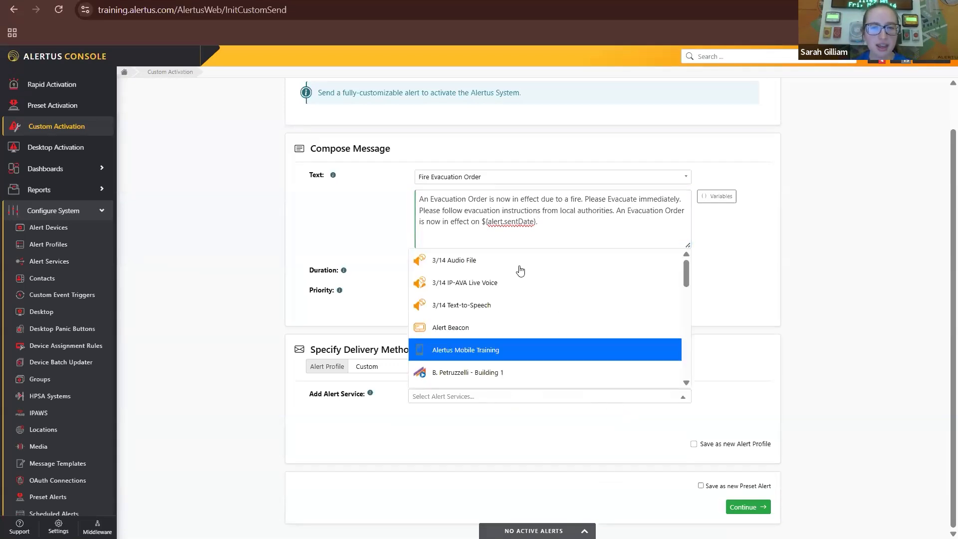
left_click(497, 312)
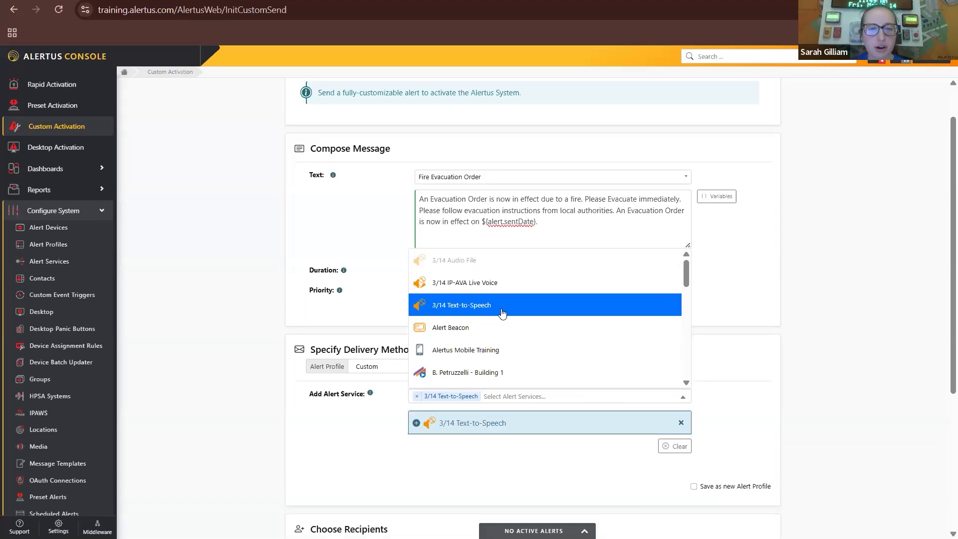
scroll(499, 312, "down", 3)
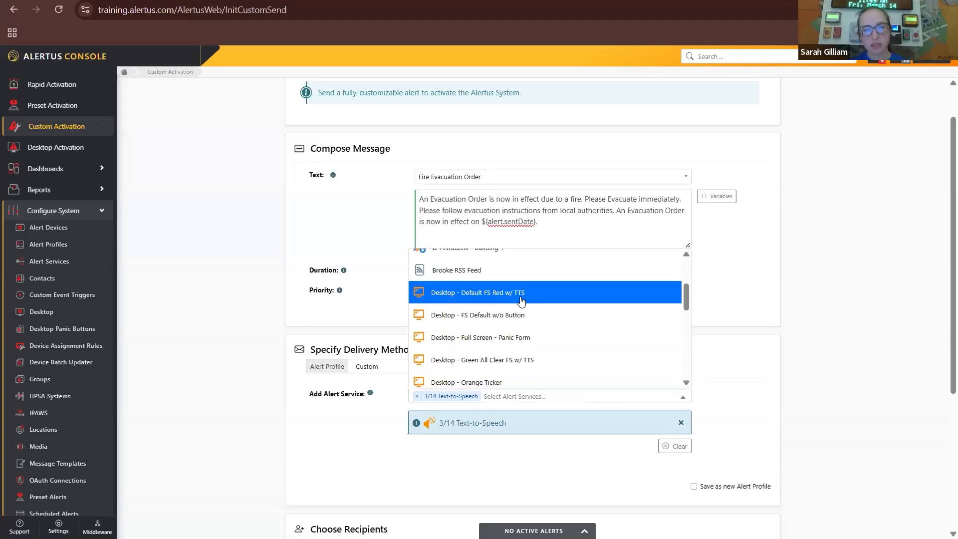
left_click(521, 298)
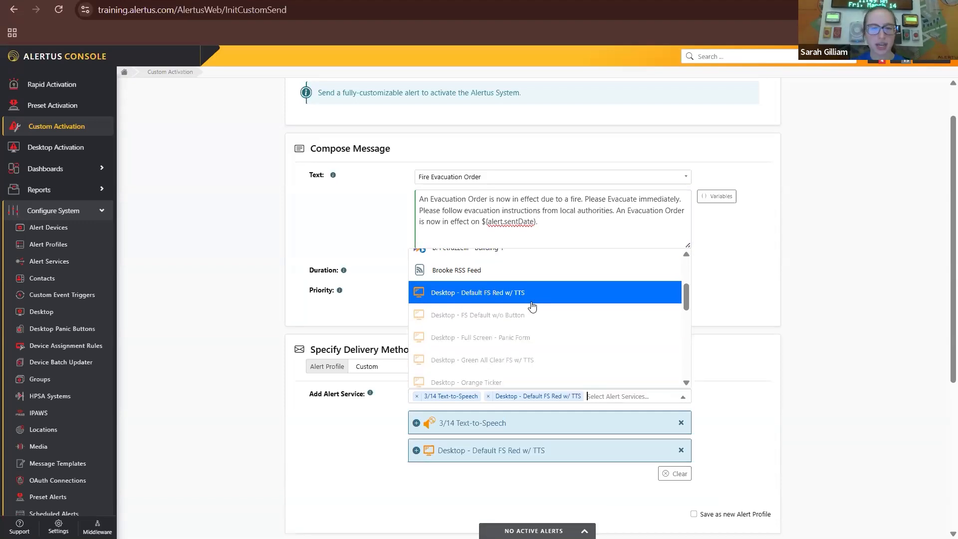
left_click(851, 413)
scroll(449, 299, "down", 4)
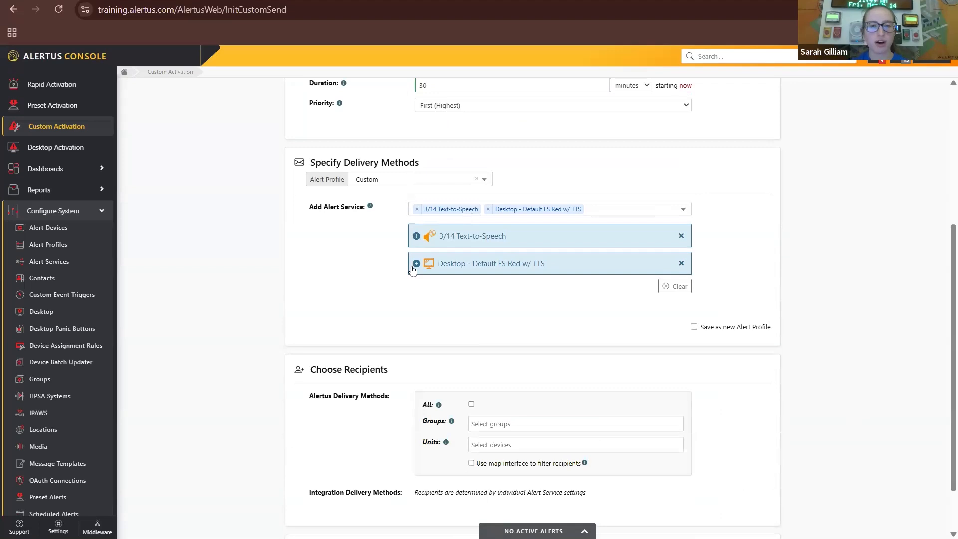
left_click(415, 263)
left_click(416, 264)
Choose the second Building 1 training group as the recipient group of the alert
scroll(447, 325, "down", 2)
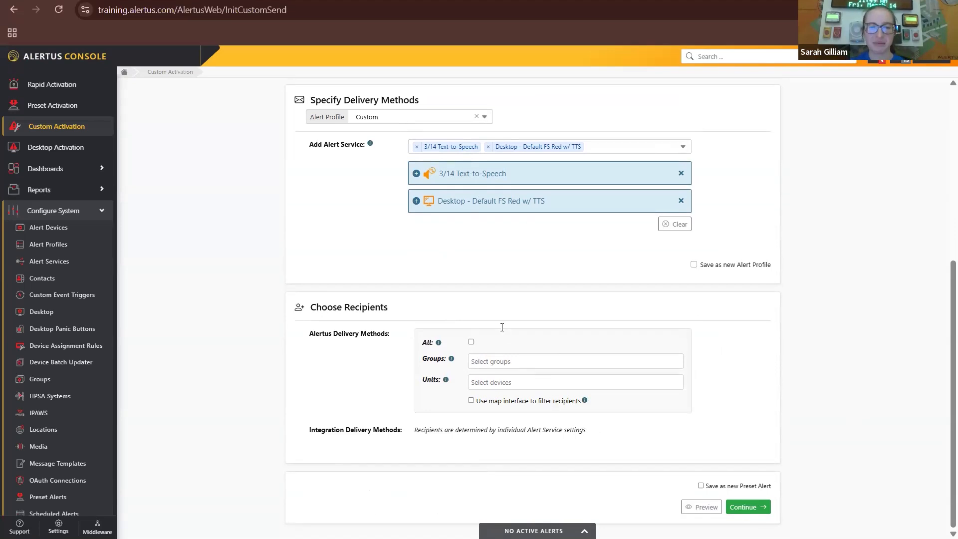
left_click(534, 382)
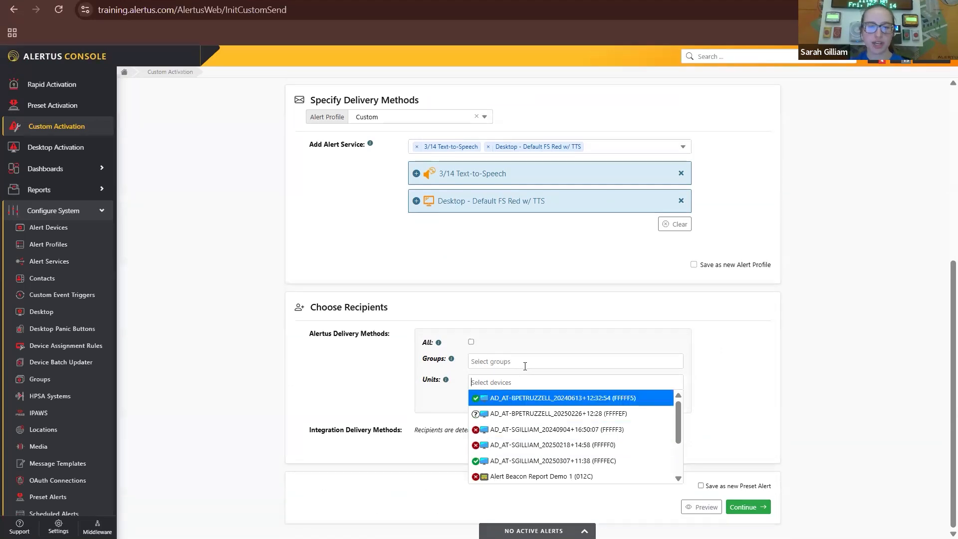
left_click(525, 361)
left_click(569, 425)
scroll(814, 342, "up", 1)
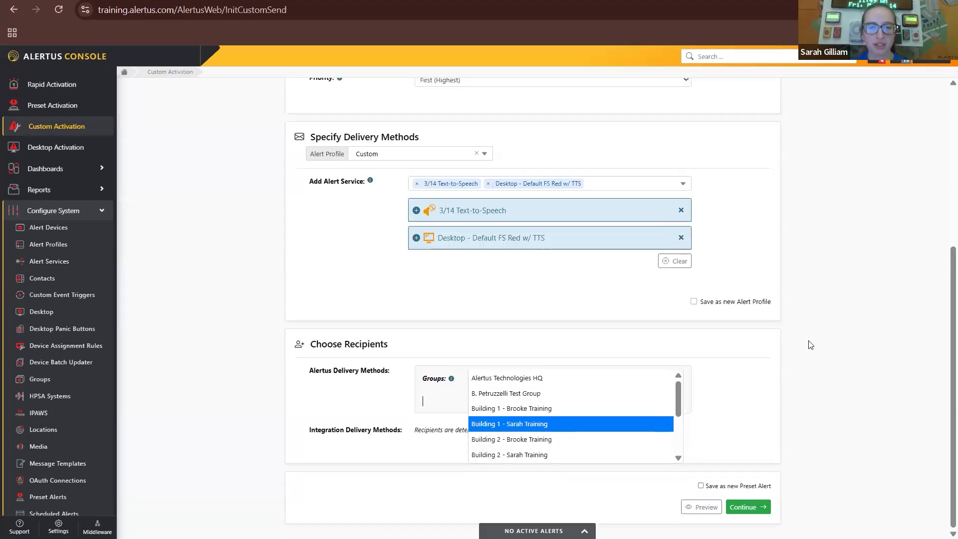
left_click(811, 344)
Review the message text in the activation confirmation and send the fire evacuation alert
left_click(757, 511)
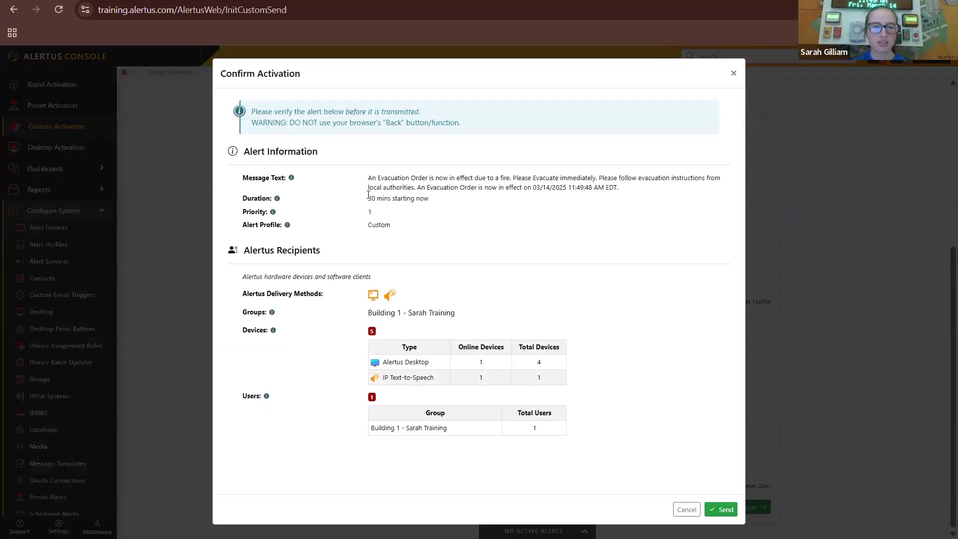
left_click_drag(368, 195, 622, 190)
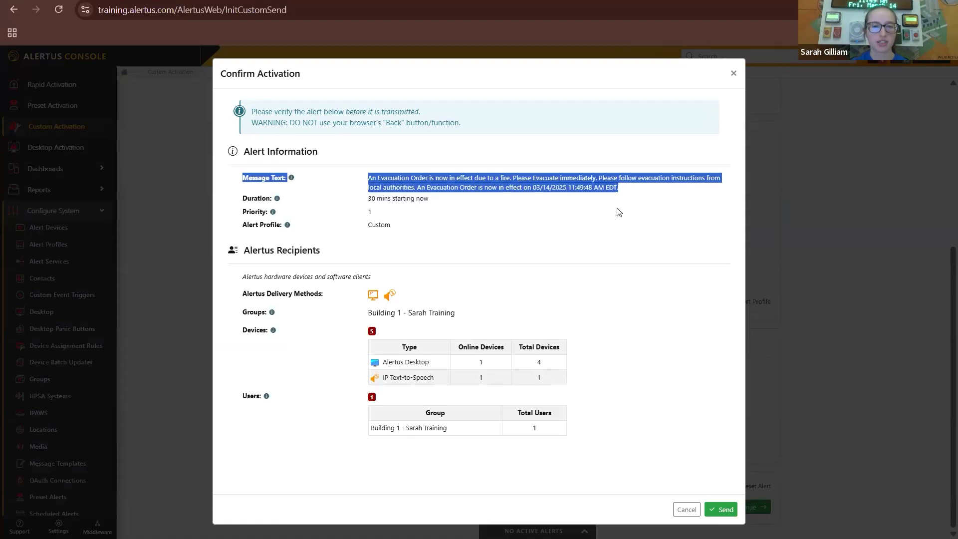
left_click(619, 212)
left_click(724, 510)
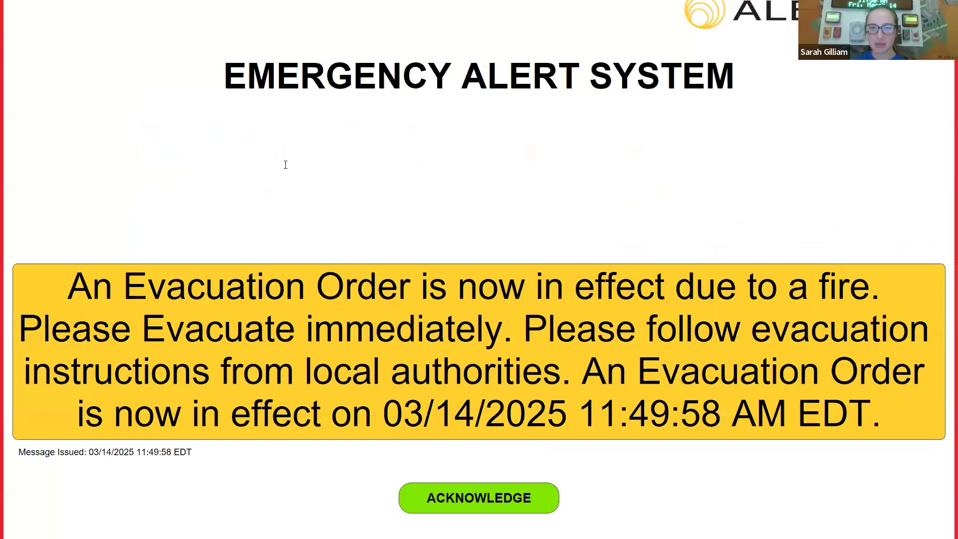
Acknowledge the full-screen desktop alert and cancel the active alert in the console
left_click(503, 503)
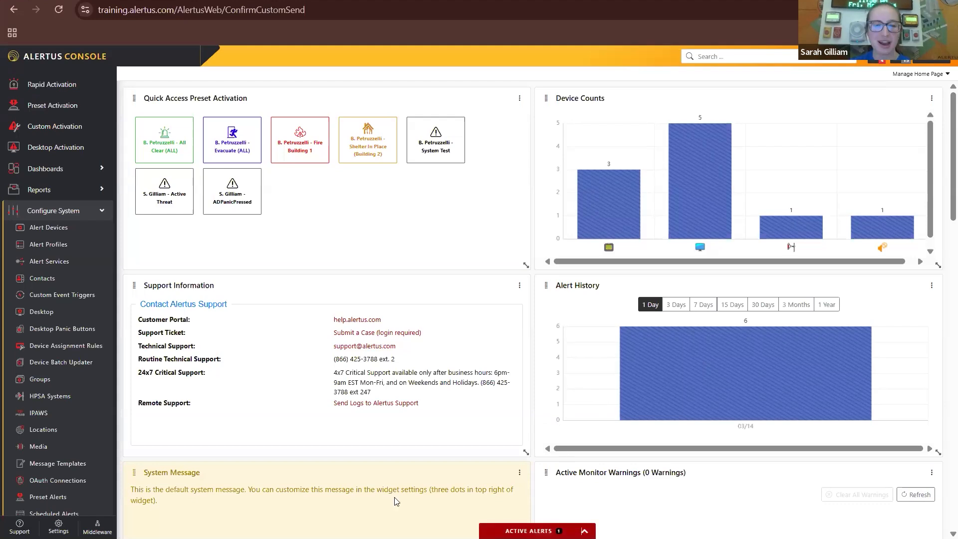
left_click(584, 531)
left_click(246, 525)
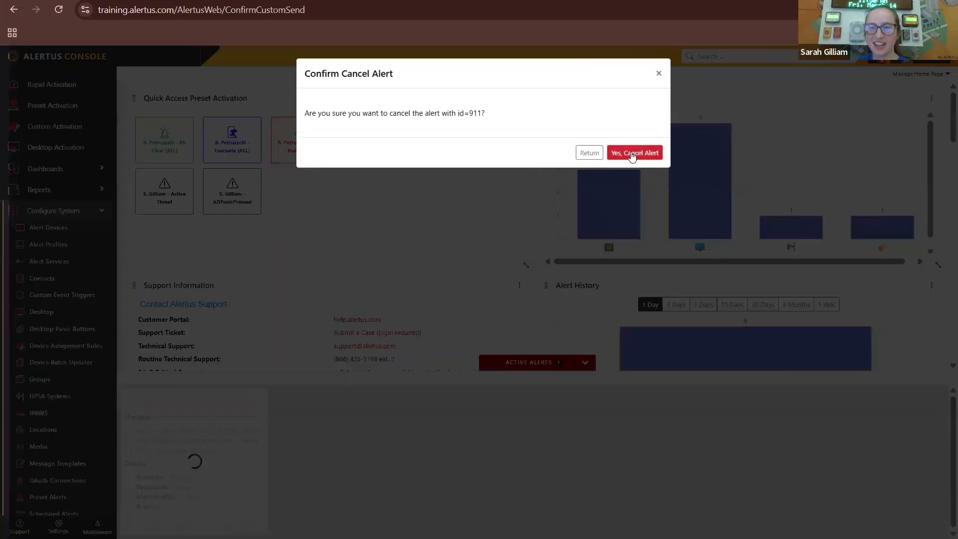
left_click(624, 152)
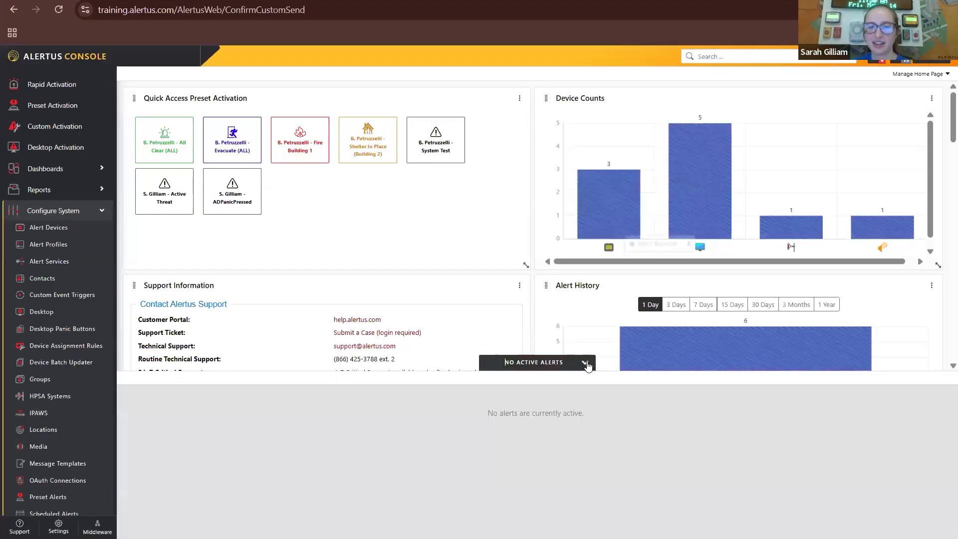
left_click(588, 366)
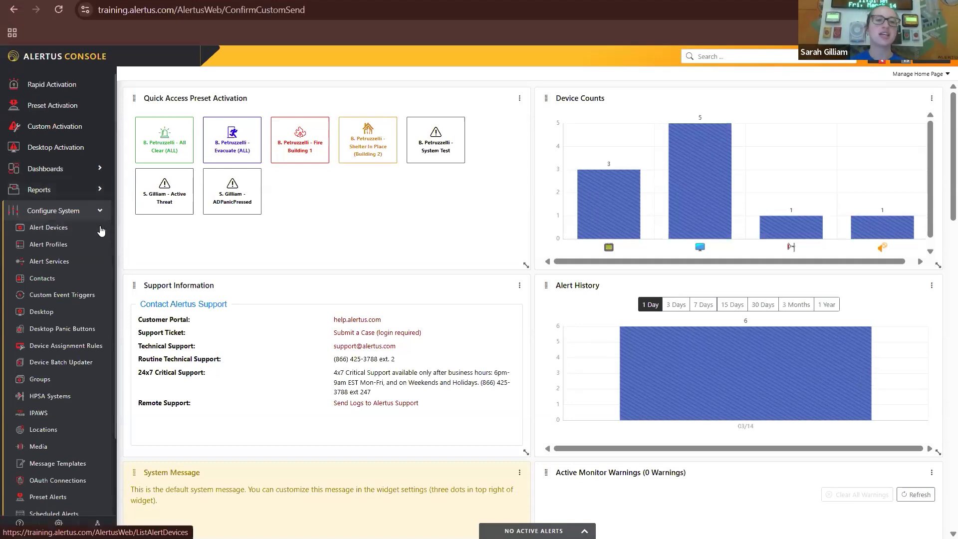
Examine the Global Text-to-Speech Settings, including the Download Updates option, in the Text-to-Speech configuration
scroll(92, 222, "down", 1)
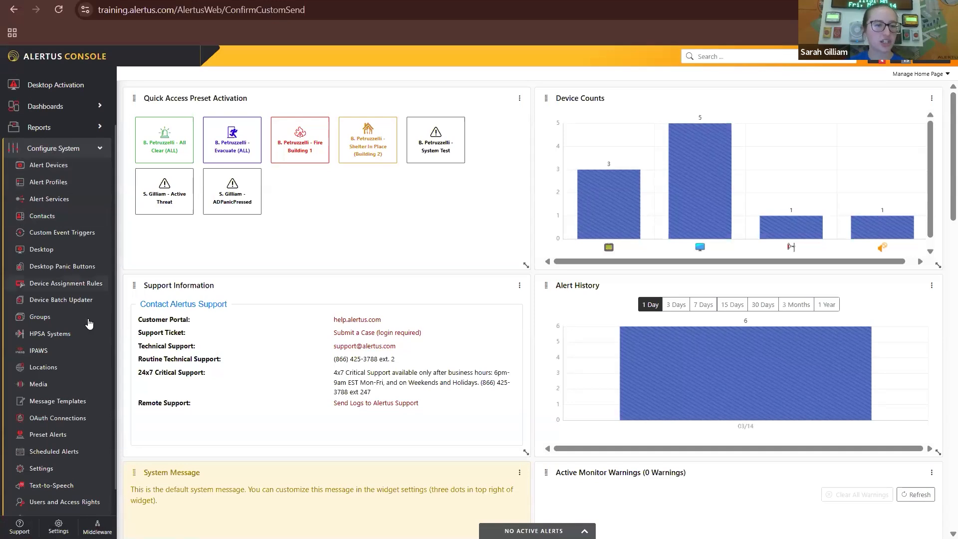
left_click(54, 484)
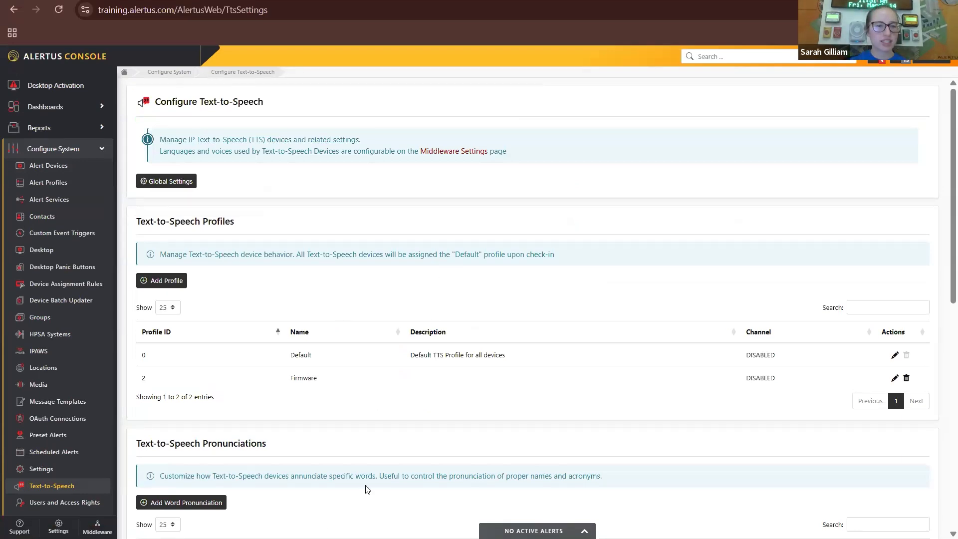
left_click(158, 183)
mouse_move(372, 191)
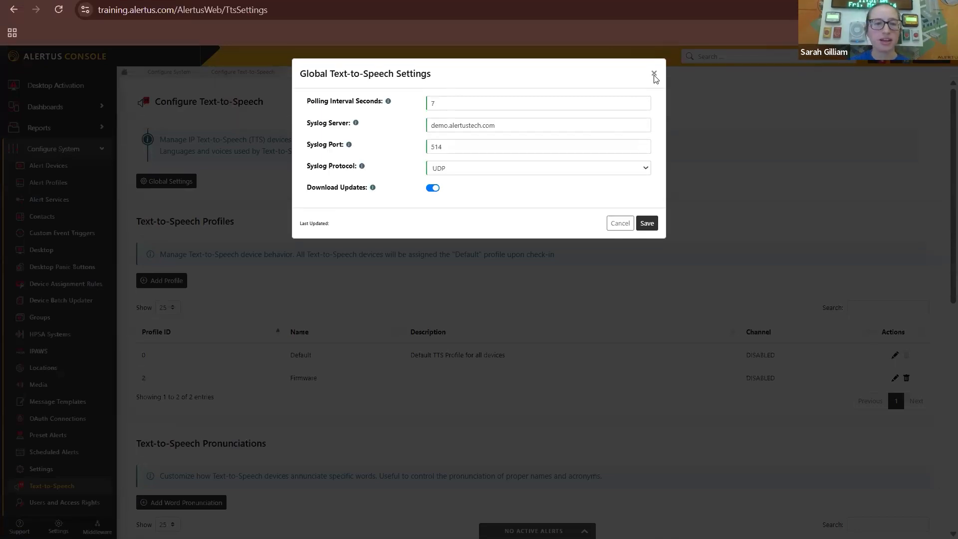
left_click(565, 382)
Open the Firmware Text-to-Speech profile for editing and set its Volume to 57%
scroll(566, 382, "down", 1)
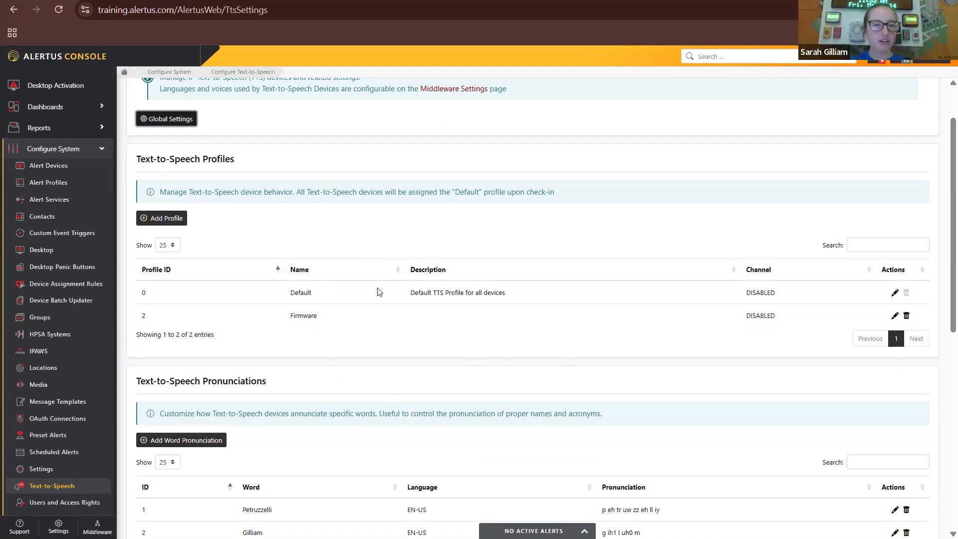
left_click(407, 293)
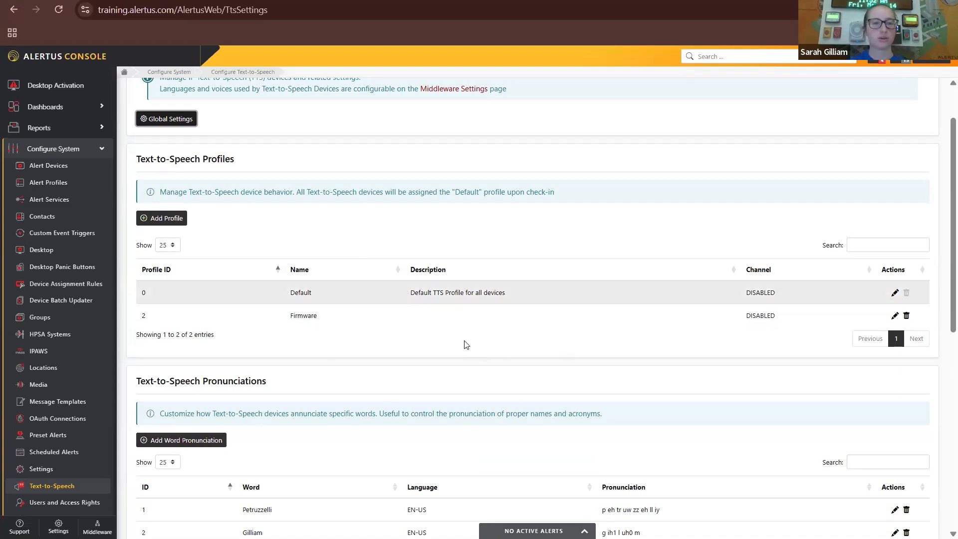
left_click(895, 316)
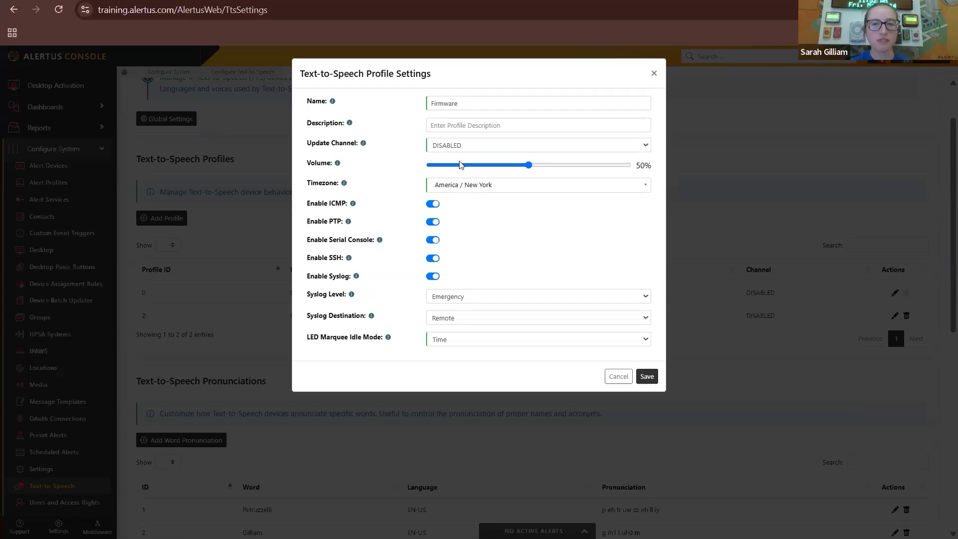
mouse_move(530, 165)
left_mouse_down()
mouse_move(443, 170)
mouse_move(543, 169)
left_mouse_up()
left_click(544, 173)
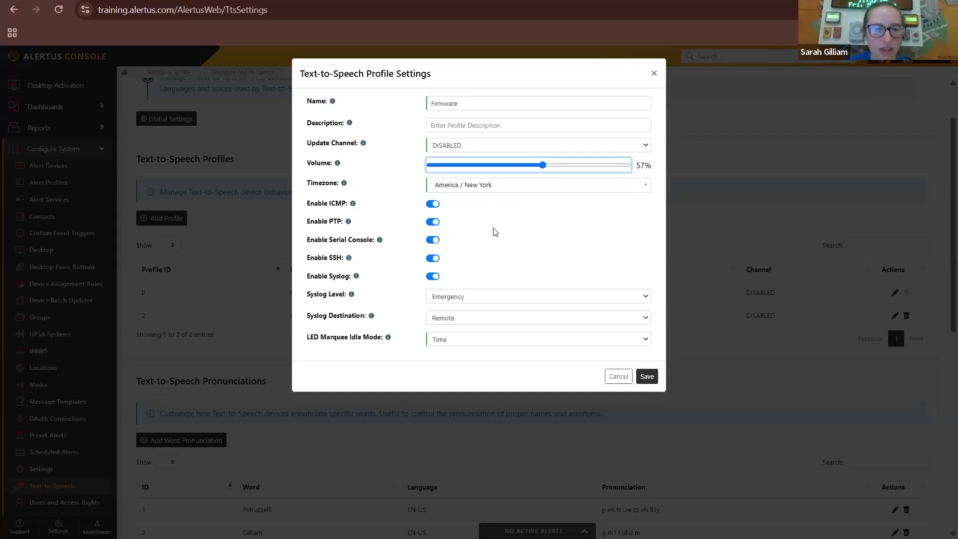
Try the PROD update channel for the Firmware profile, and discard the unsaved profile changes
mouse_move(364, 146)
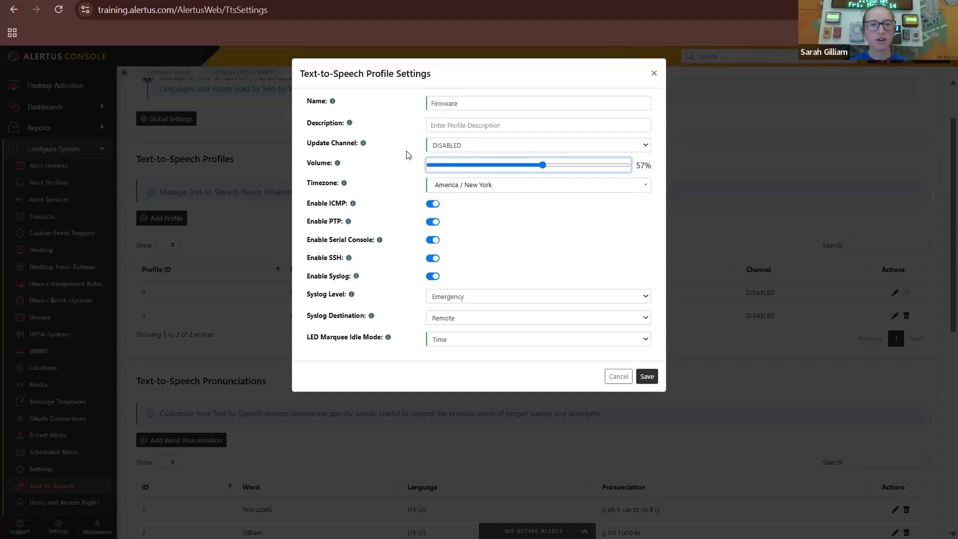
left_click(493, 149)
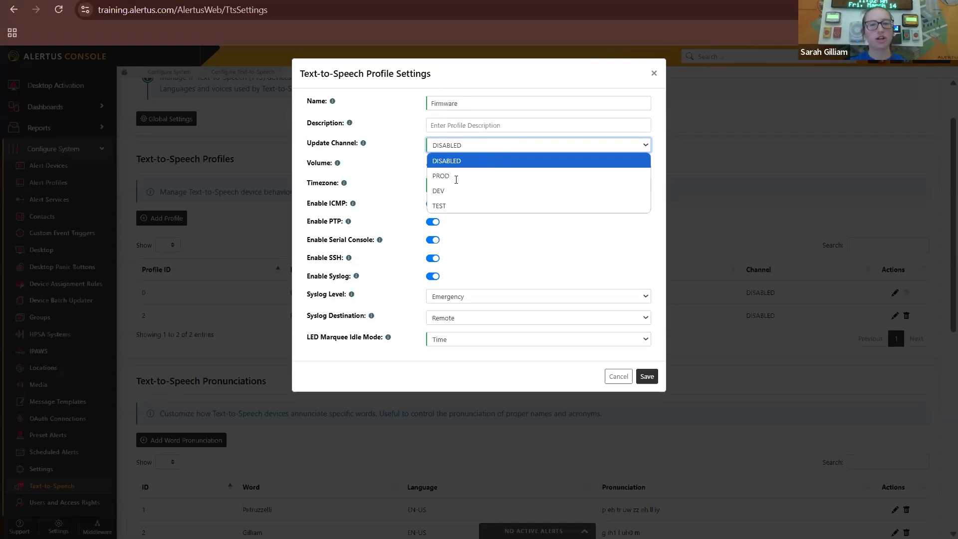
left_click(456, 180)
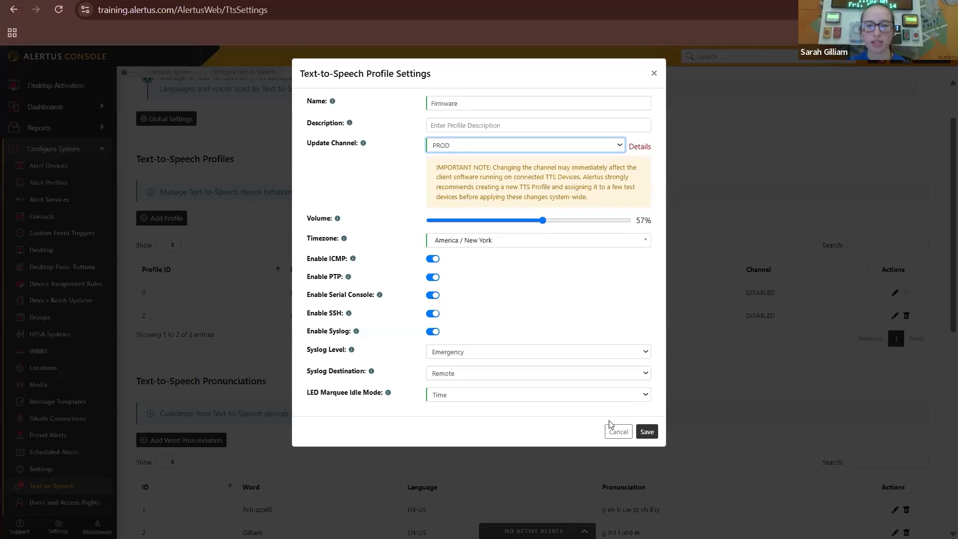
left_click(620, 433)
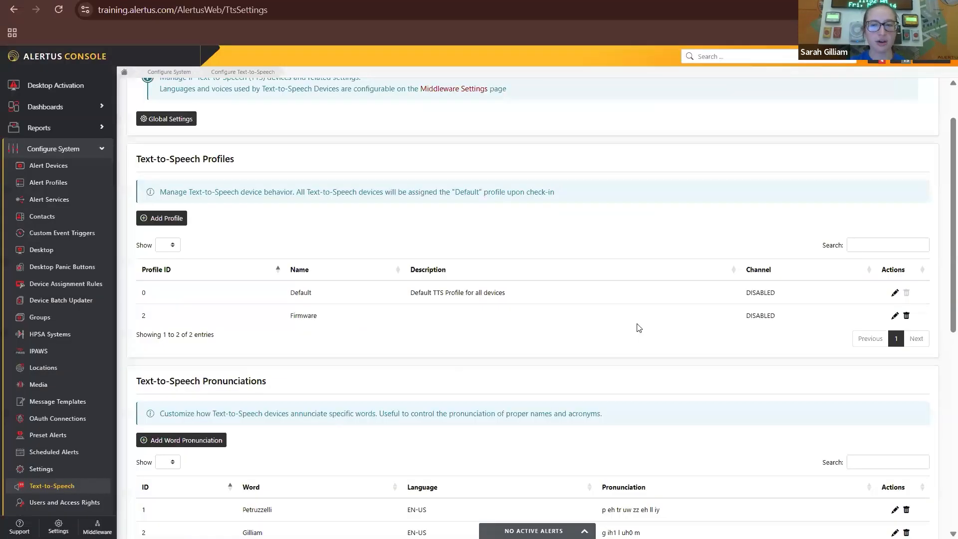
Open the second Text-to-Speech word pronunciation, preview its audio without and with the custom pronunciation, and close it unchanged
scroll(640, 327, "down", 1)
scroll(640, 328, "down", 4)
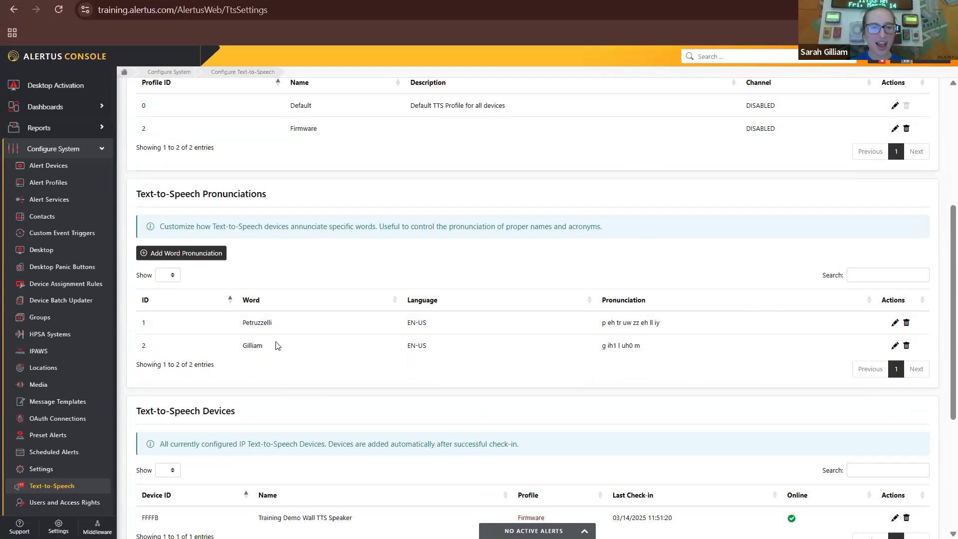
left_click(895, 345)
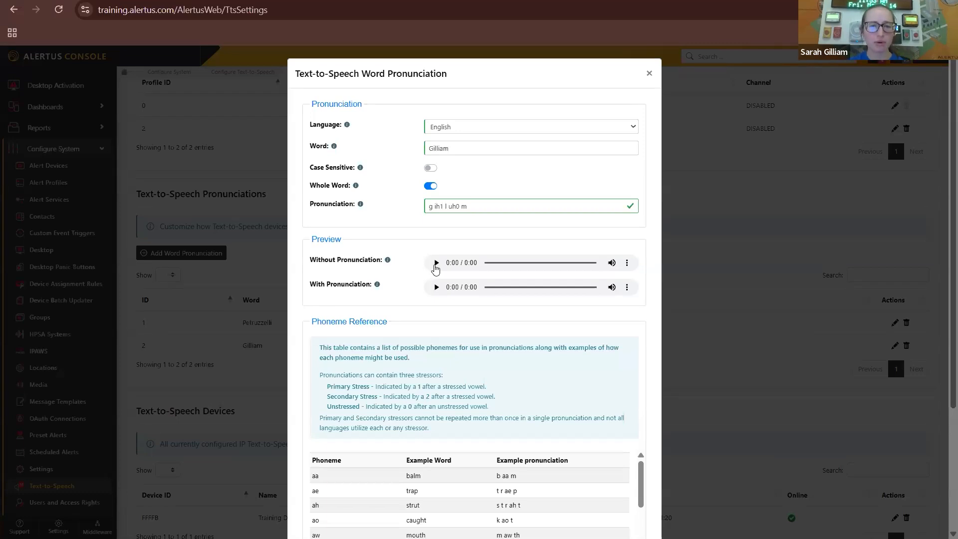
left_click(437, 263)
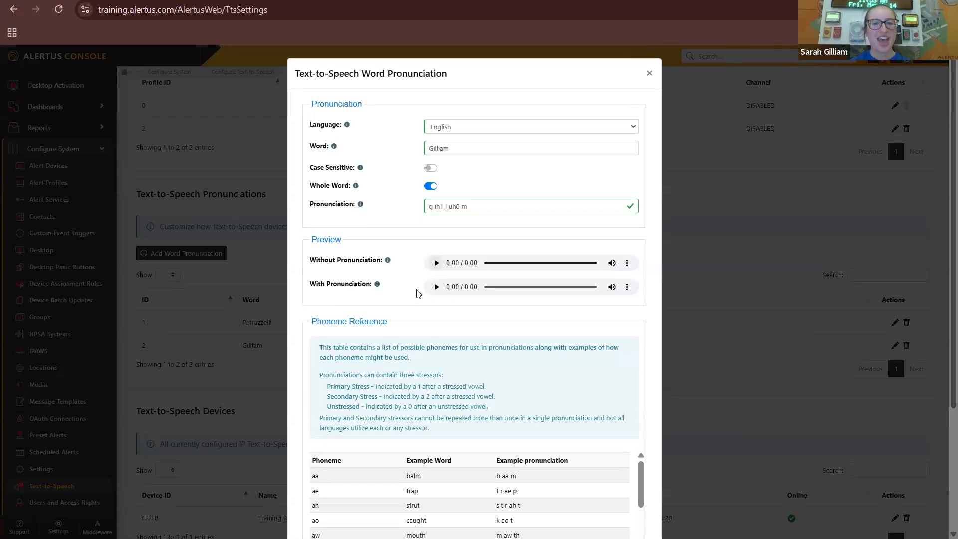
scroll(446, 154, "down", 1)
scroll(446, 154, "down", 1)
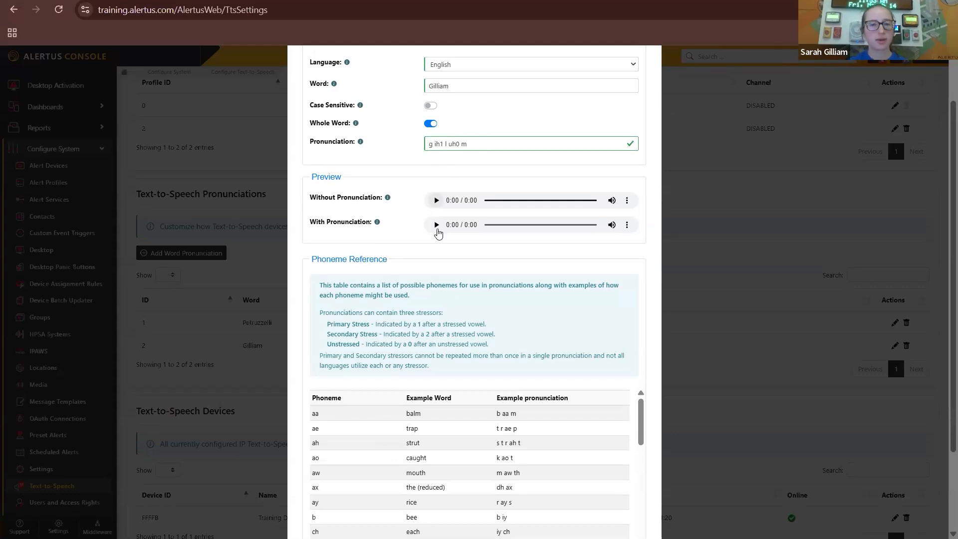
left_click(437, 225)
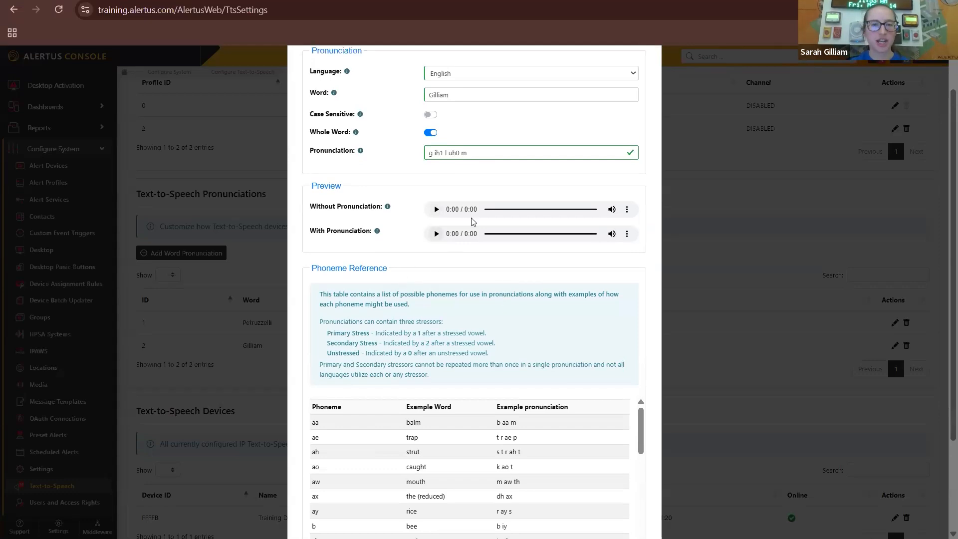
scroll(471, 218, "up", 2)
left_click_drag(457, 149, 400, 151)
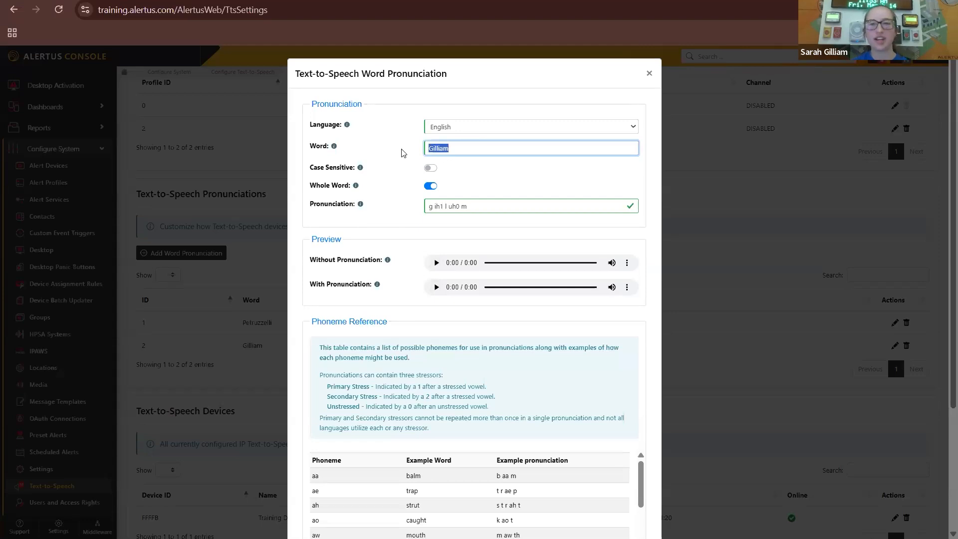
left_click(650, 74)
Examine the general and advanced settings of the Training Demo Wall TTS Speaker, including its relay options, and return to the Text-to-Speech configuration
scroll(543, 251, "down", 2)
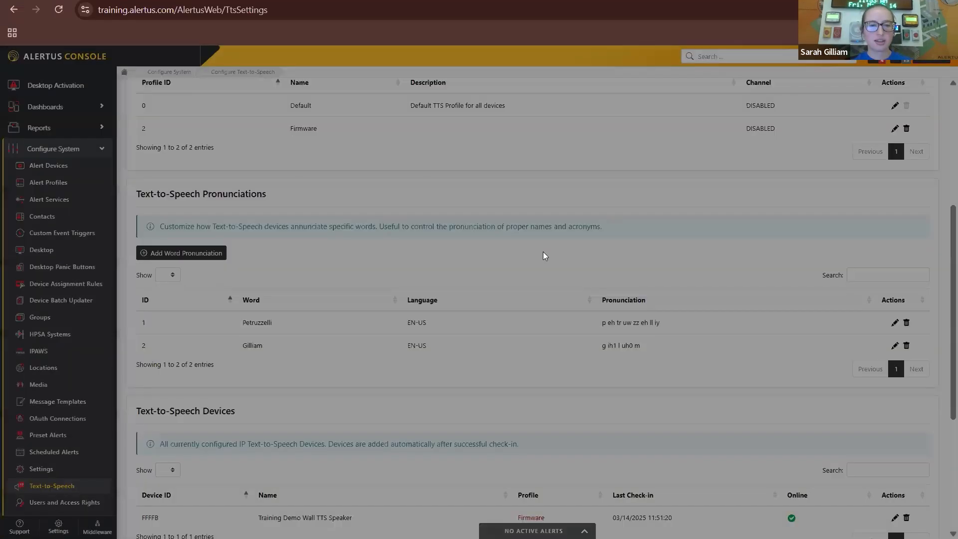
scroll(545, 255, "down", 4)
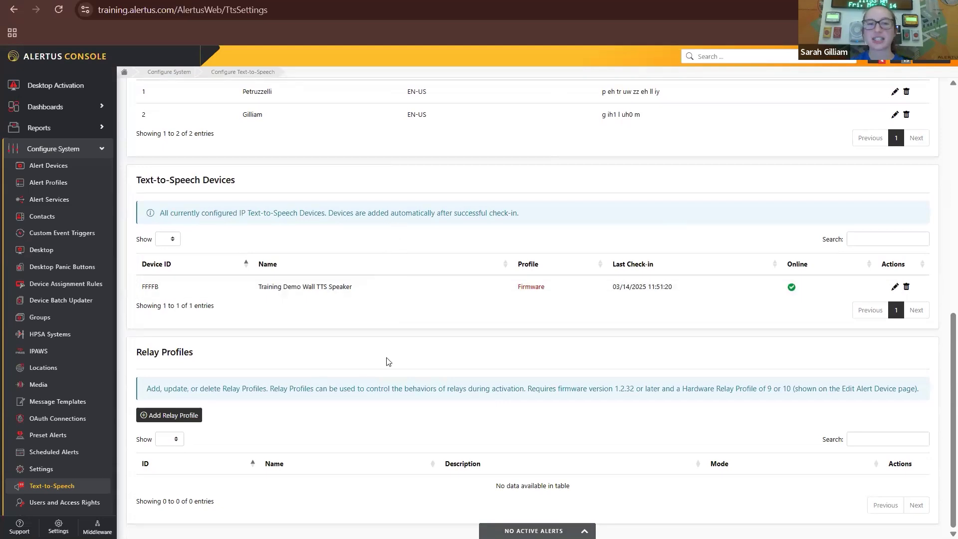
left_click(895, 288)
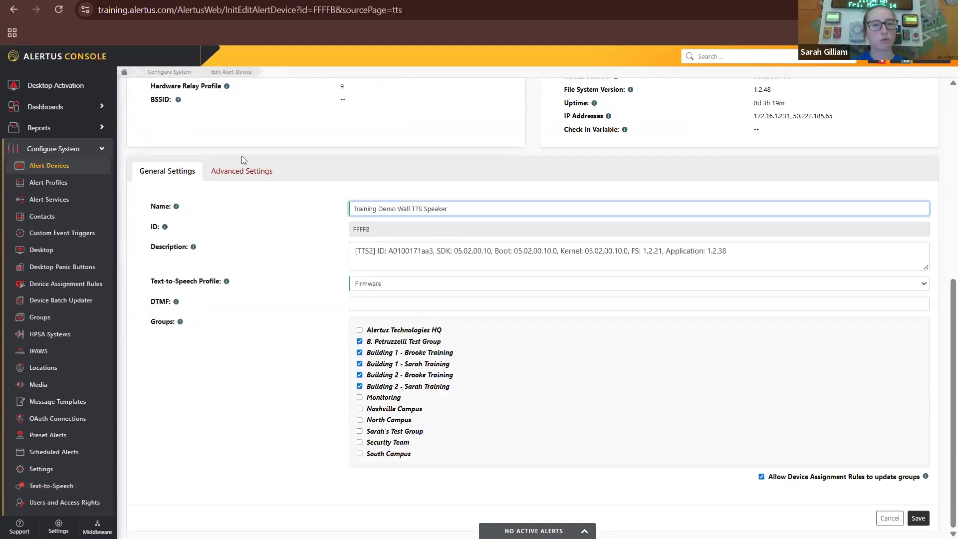
left_click(253, 172)
scroll(493, 339, "down", 5)
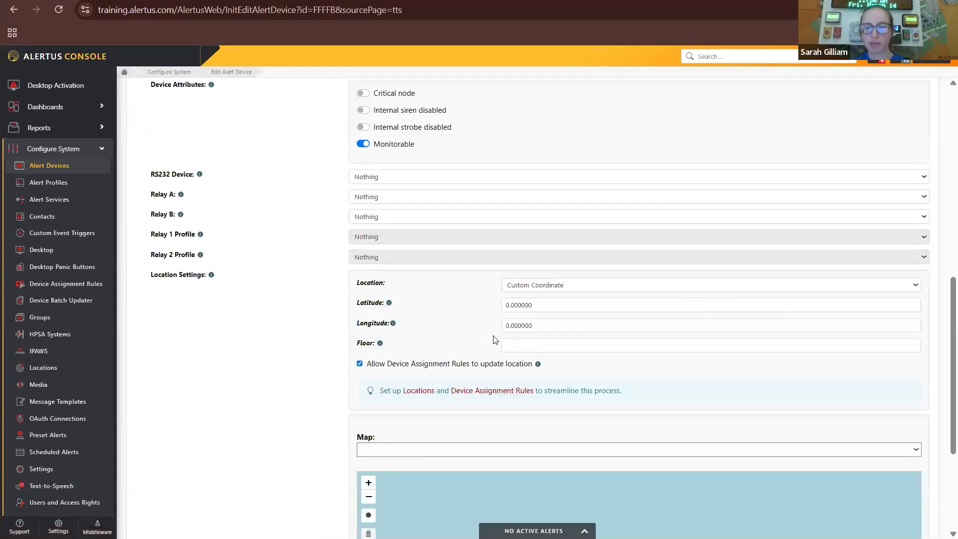
left_click(13, 9)
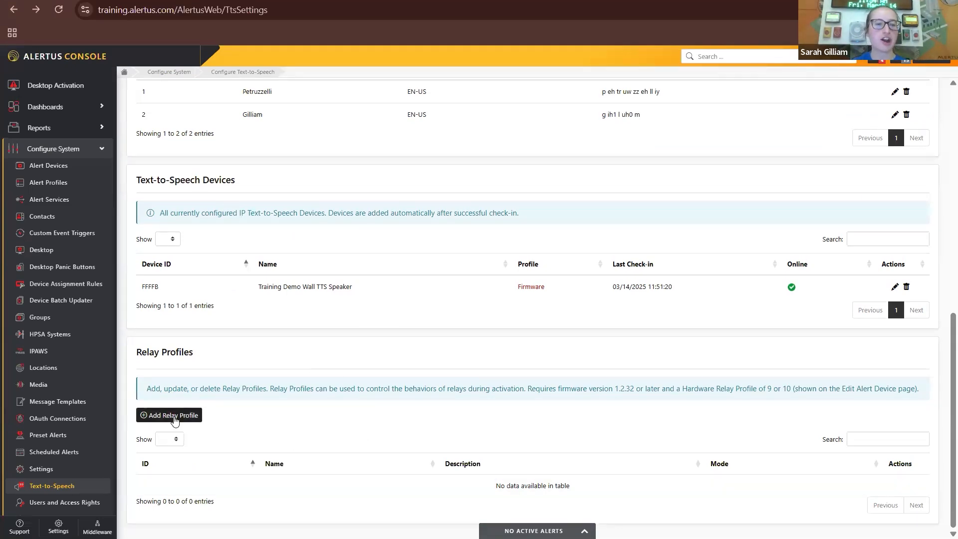
Examine the Mode options available for a new relay profile and close the form without adding one
left_click(174, 421)
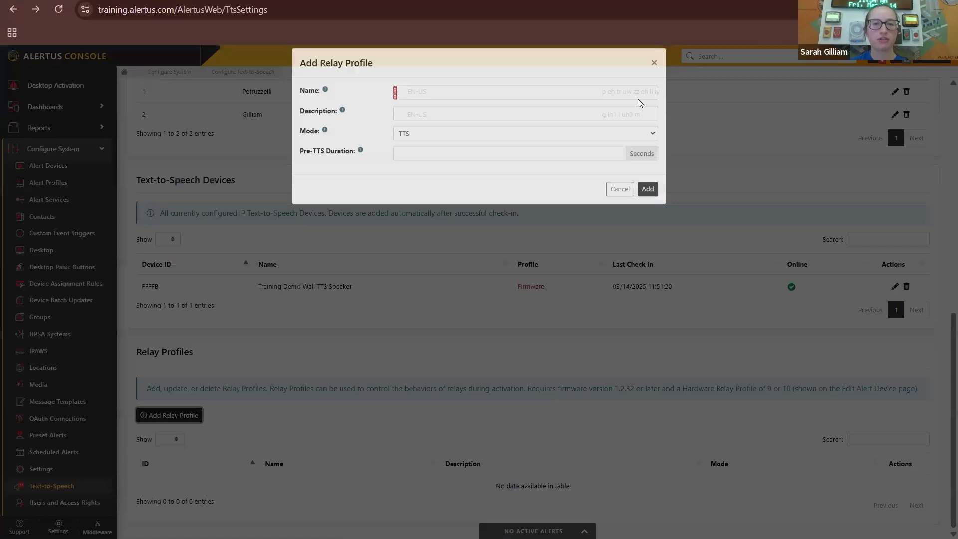
left_click(446, 149)
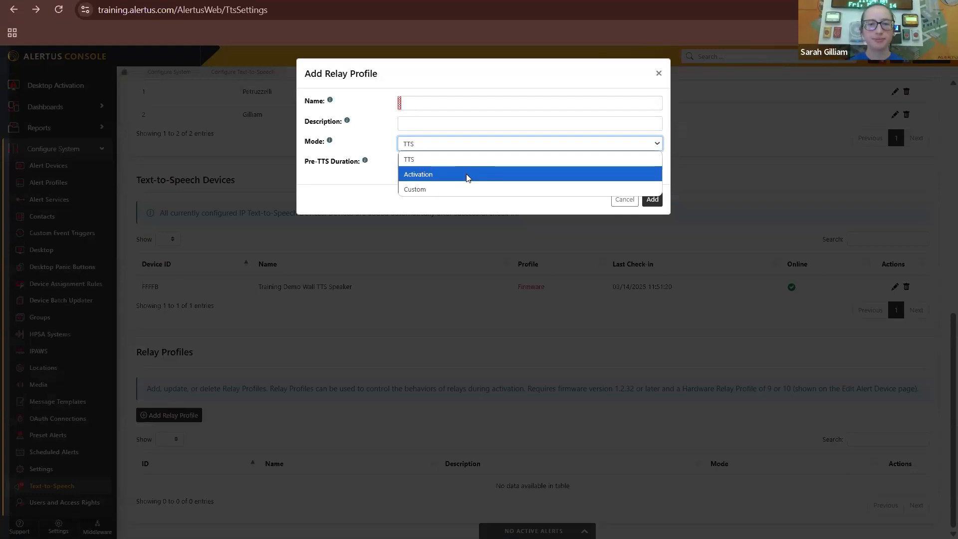
left_click(658, 74)
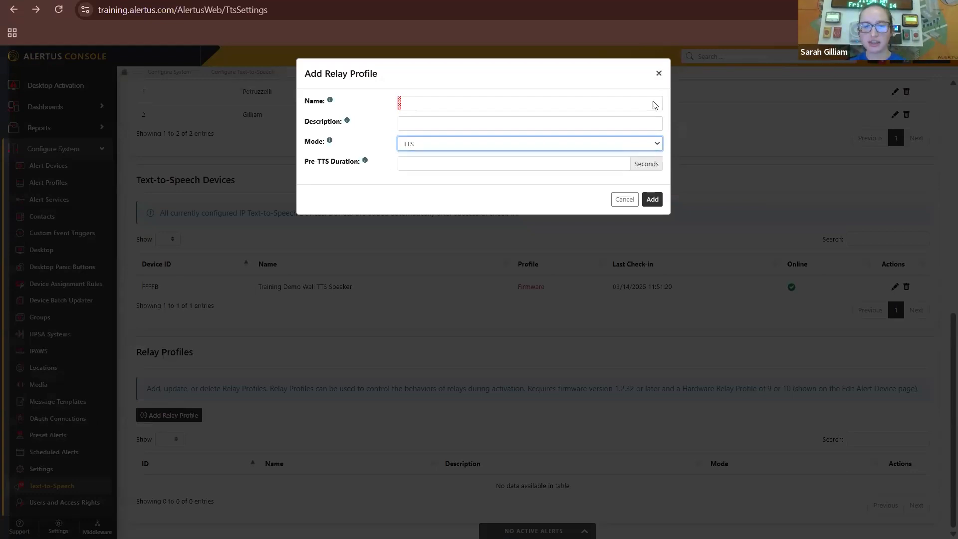
left_click(658, 74)
Open a blank word pronunciation form, examine its phoneme reference table, and close it without adding a word
scroll(633, 381, "up", 10)
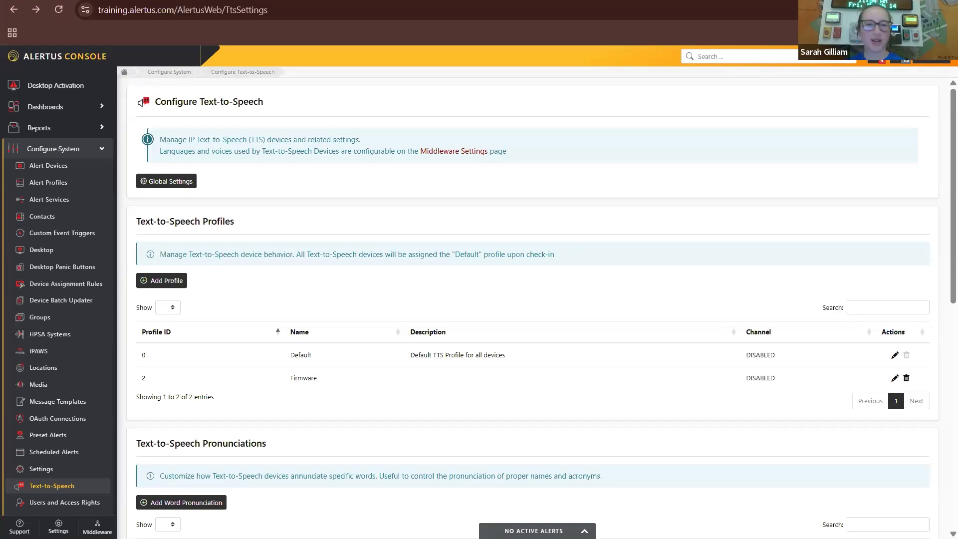
scroll(615, 448, "down", 5)
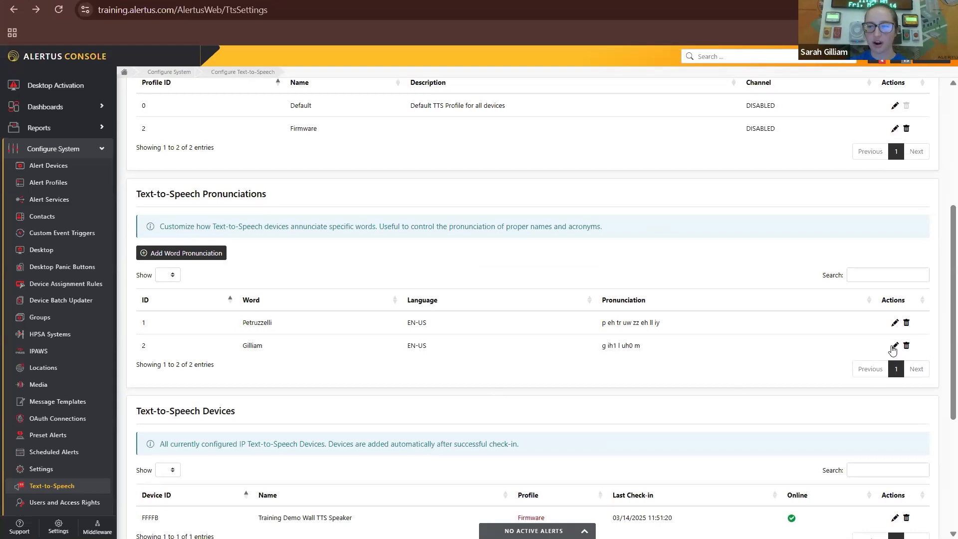
left_click(181, 253)
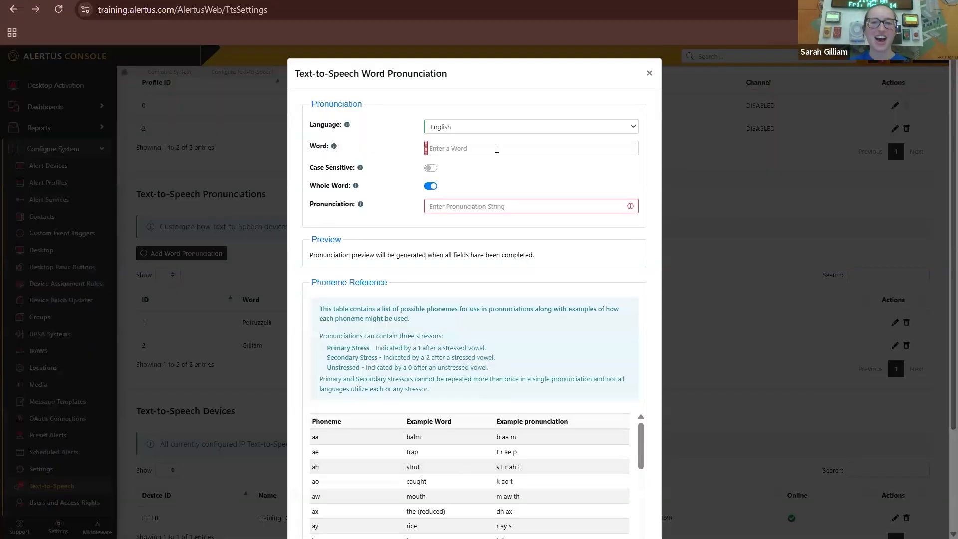
scroll(469, 472, "down", 2)
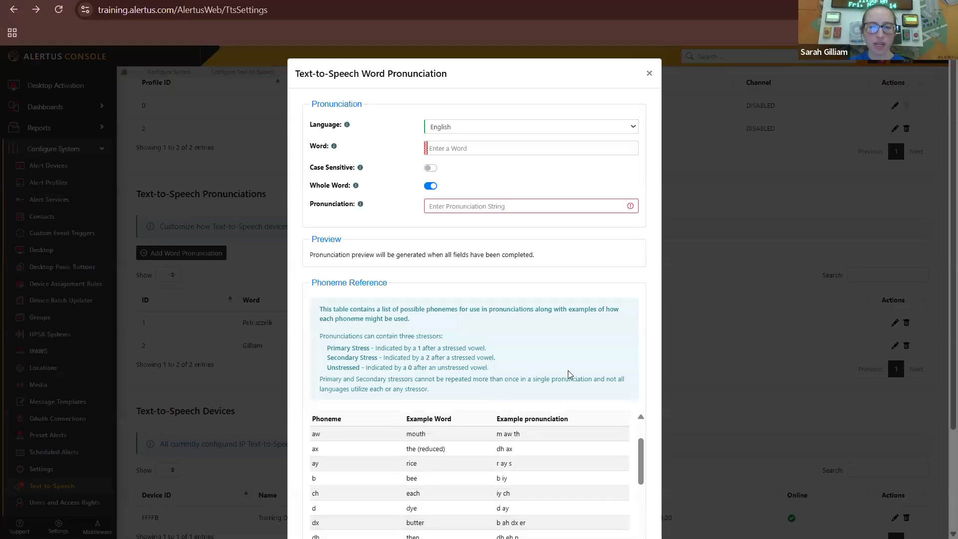
scroll(549, 369, "down", 1)
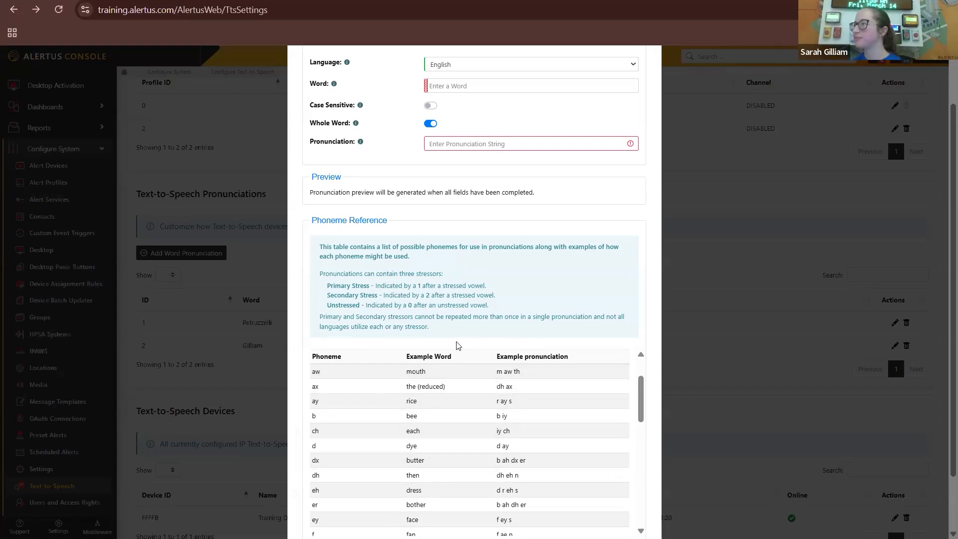
left_click(728, 287)
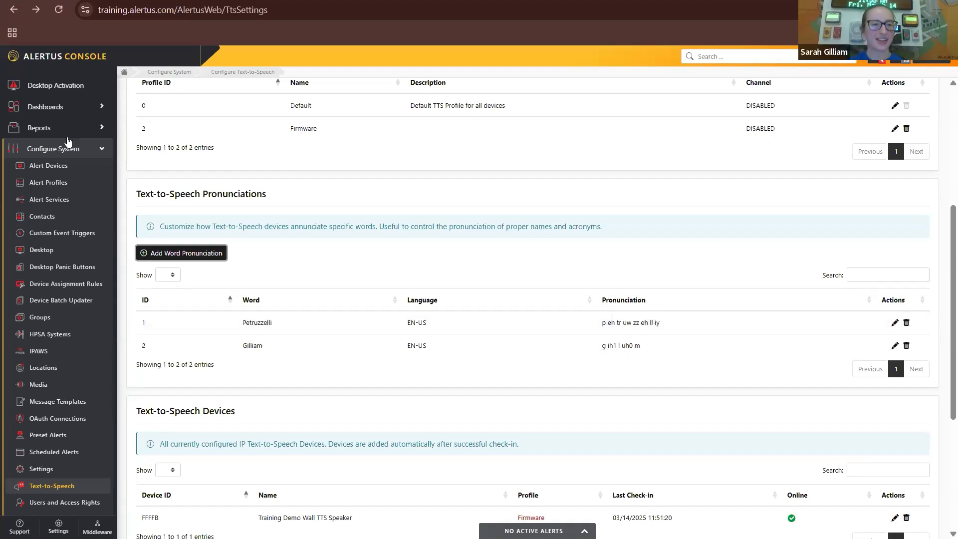
Collapse the Configure System navigation group and review the Text-to-Speech profiles, pronunciations, devices and relay profiles
left_click(89, 146)
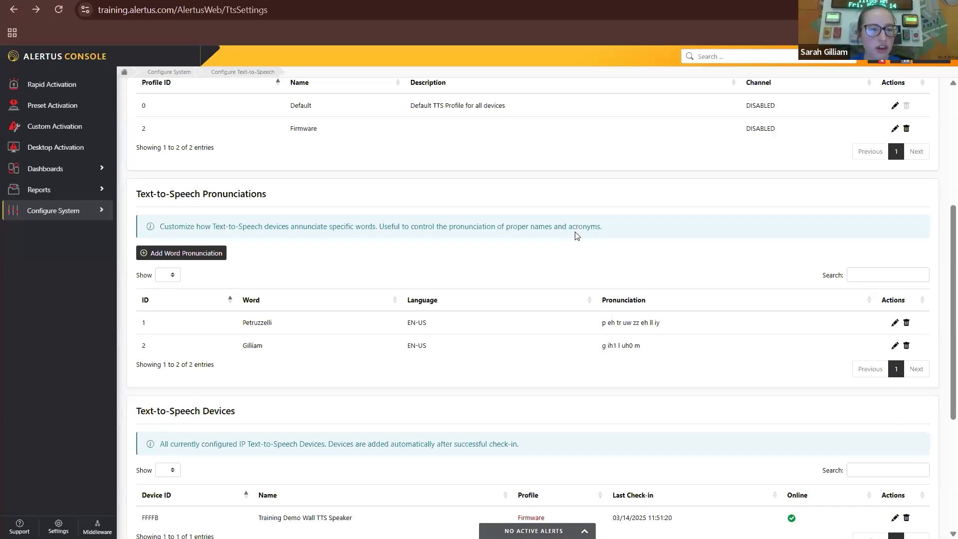
scroll(452, 368, "down", 5)
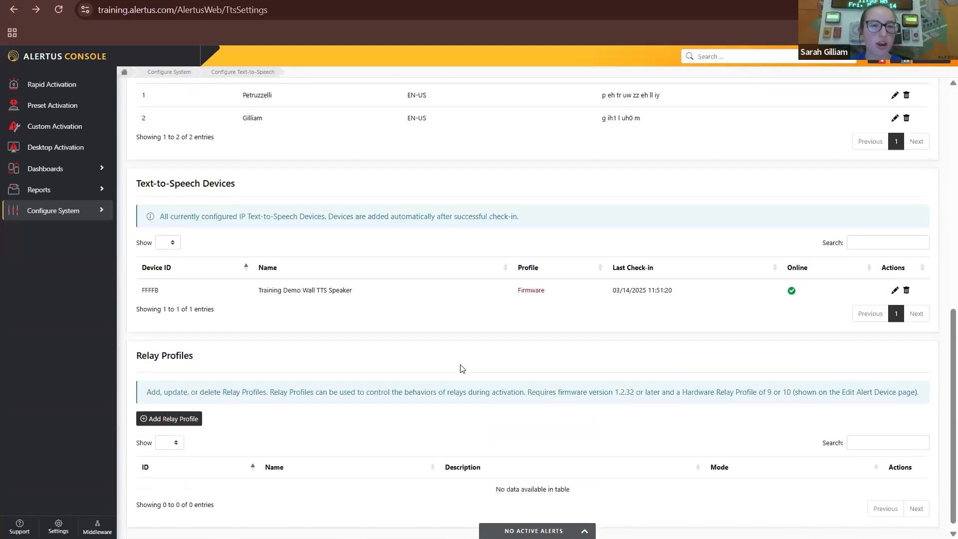
scroll(461, 367, "up", 1)
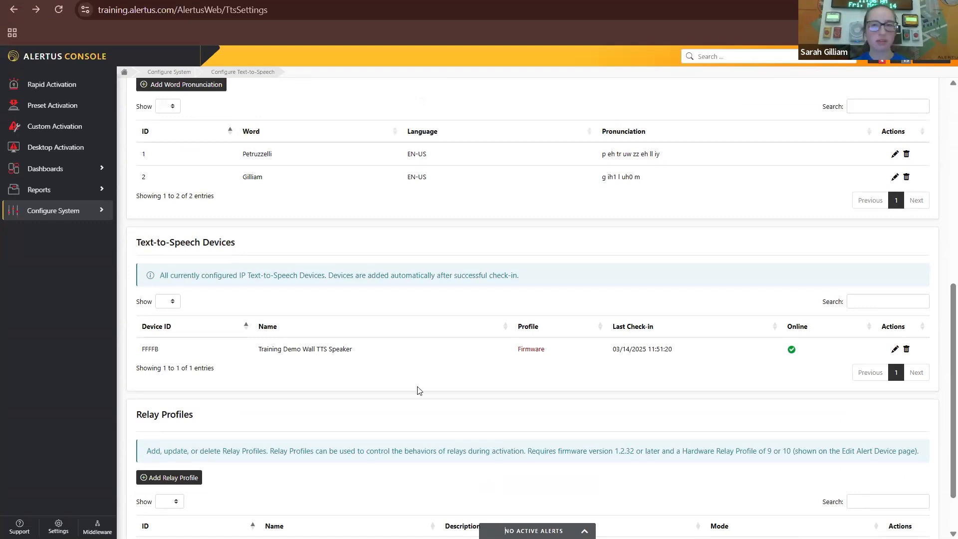
scroll(424, 397, "up", 1)
scroll(423, 398, "up", 2)
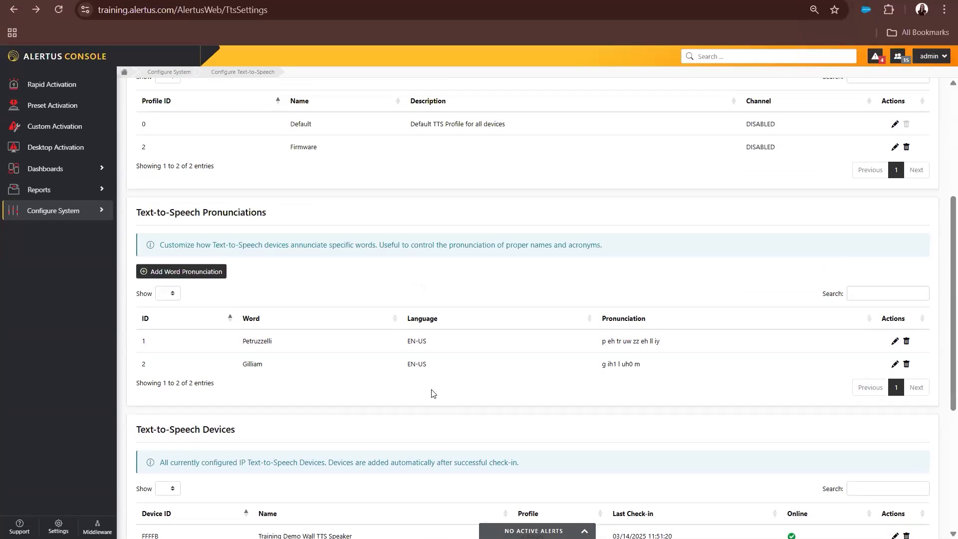
scroll(431, 394, "down", 3)
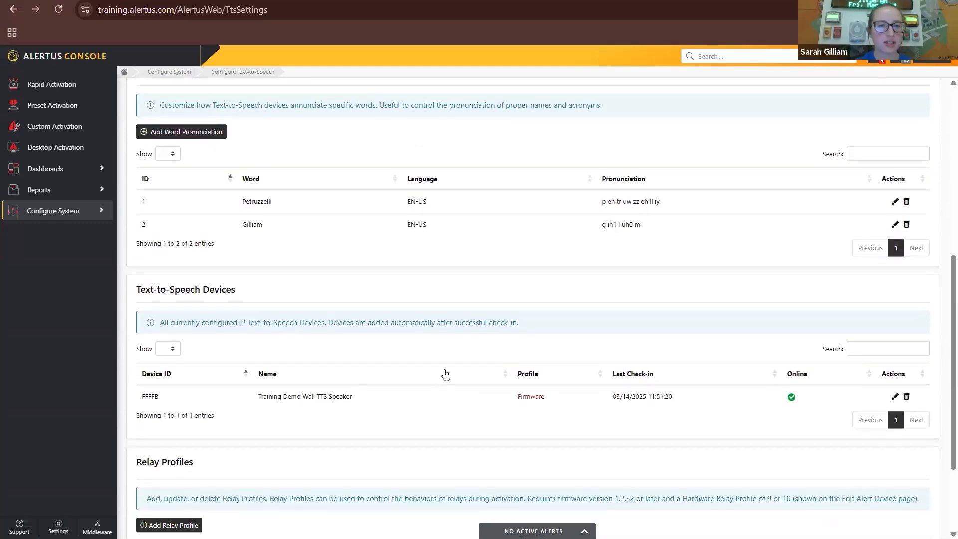
scroll(241, 170, "up", 2)
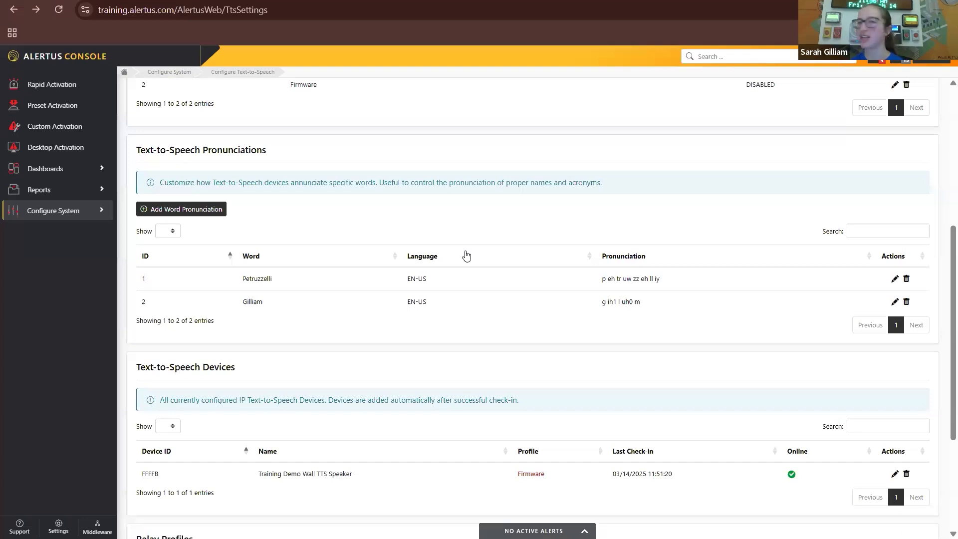
scroll(466, 256, "up", 5)
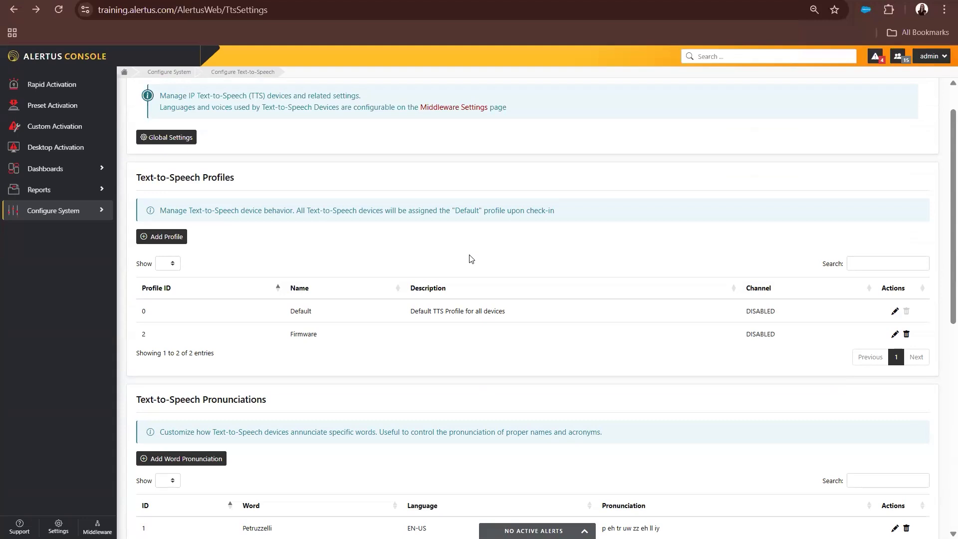
scroll(471, 258, "down", 1)
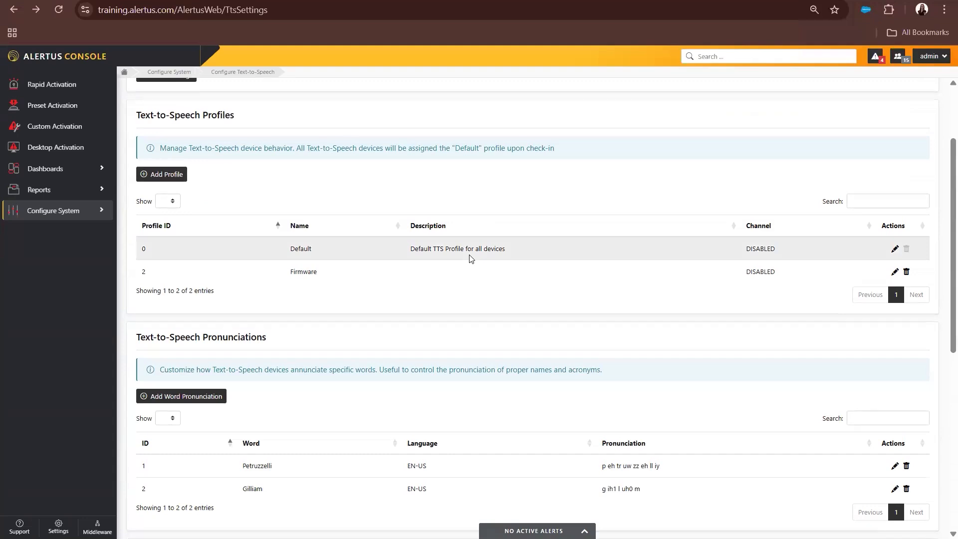